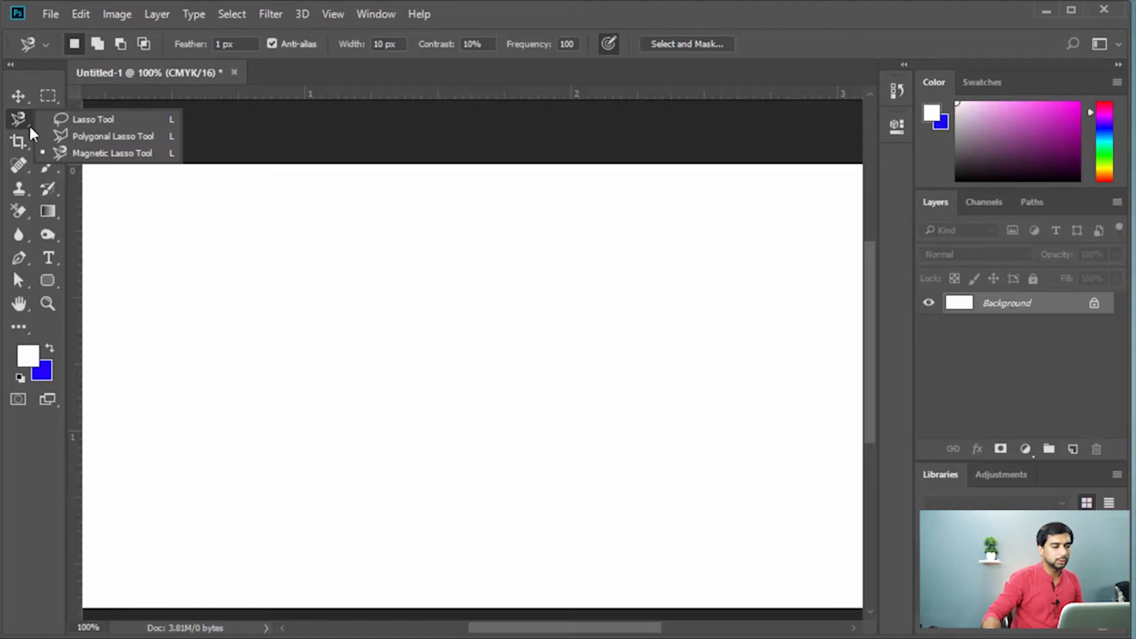
Draw a roughly circular freehand selection in the middle of the canvas with the Lasso tool and deselect it.
click(108, 121)
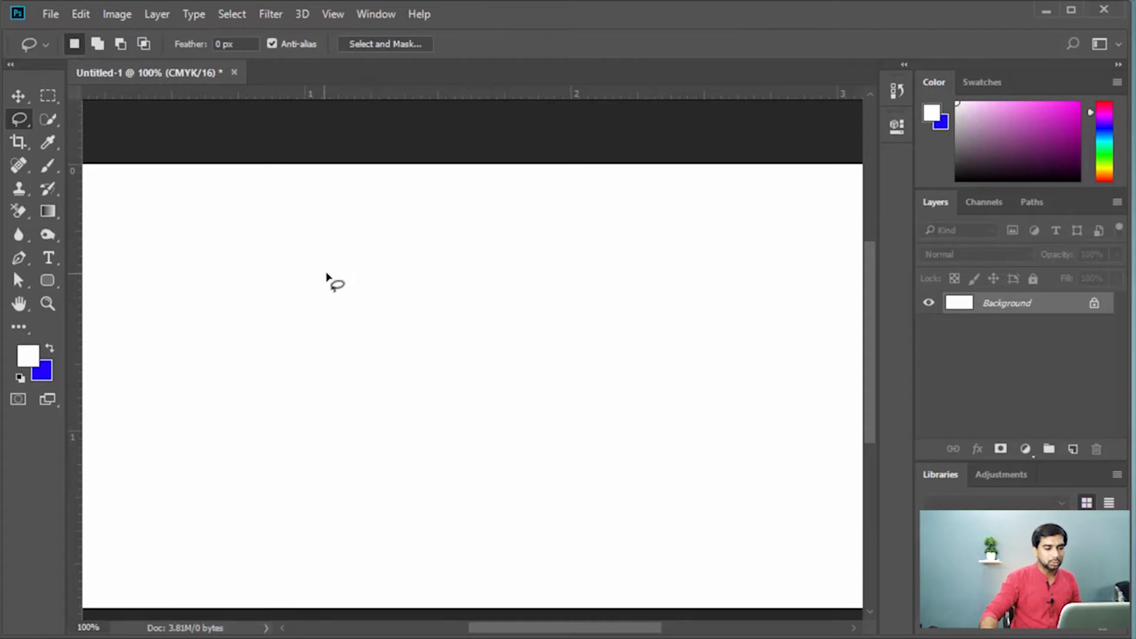
mouse_move(332, 274)
mouse_down()
mouse_move(392, 254)
mouse_move(521, 302)
mouse_move(541, 425)
mouse_move(363, 474)
mouse_move(310, 309)
mouse_move(335, 281)
mouse_up()
click(435, 335)
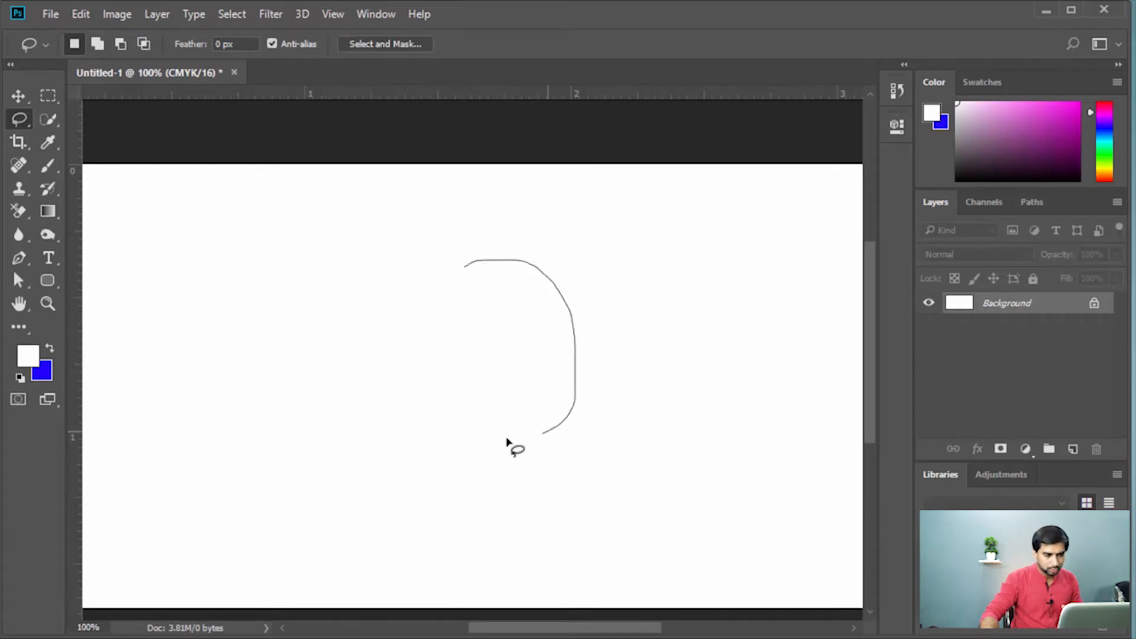
drag(422, 313, 461, 272)
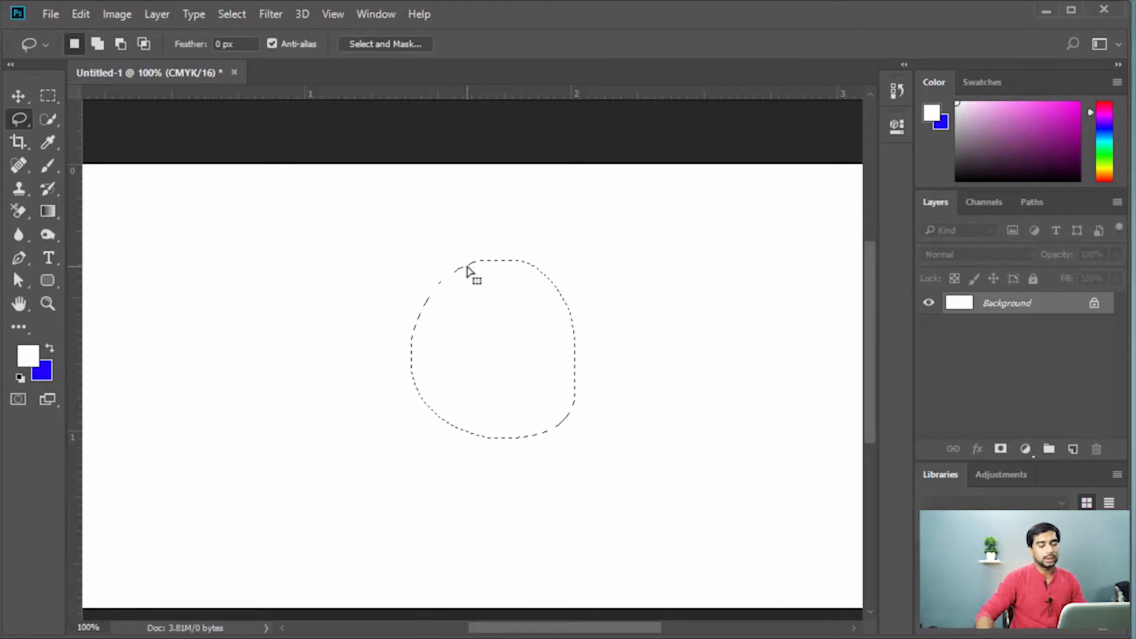
key(ctrl+d)
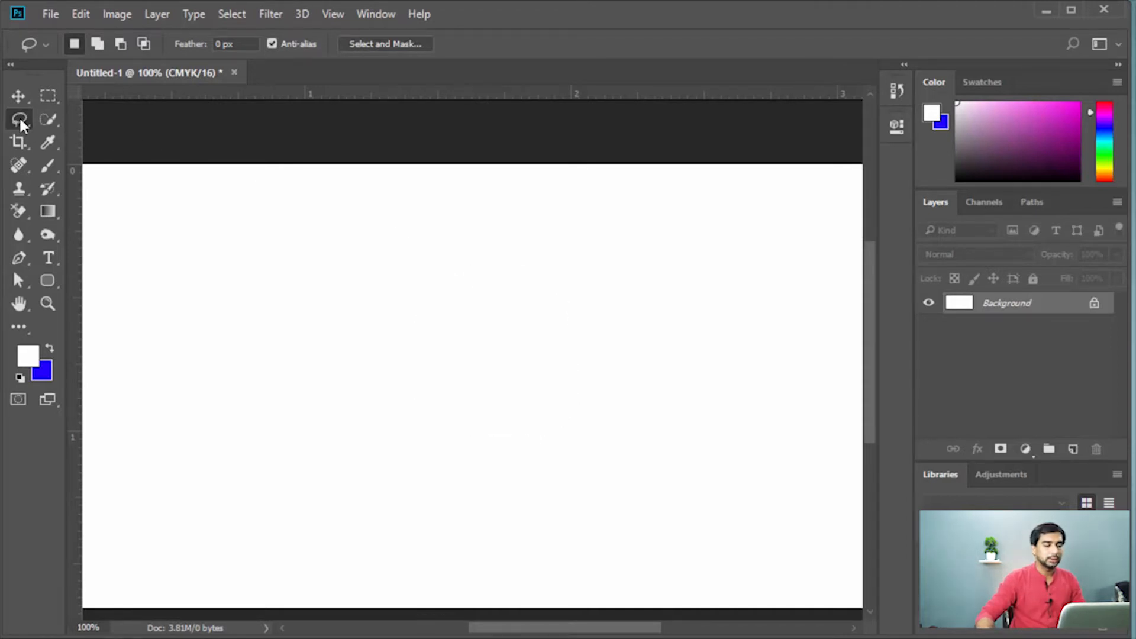
Draw a freehand Lasso selection of a large oval joined to a smaller rounded lobe at its upper left.
drag(19, 116, 66, 116)
mouse_move(376, 279)
mouse_down()
mouse_move(443, 245)
mouse_move(614, 313)
mouse_move(591, 449)
mouse_move(385, 405)
mouse_move(350, 315)
mouse_move(378, 271)
mouse_move(229, 307)
mouse_move(252, 176)
mouse_move(441, 255)
mouse_move(447, 369)
mouse_move(393, 311)
mouse_move(379, 278)
mouse_up()
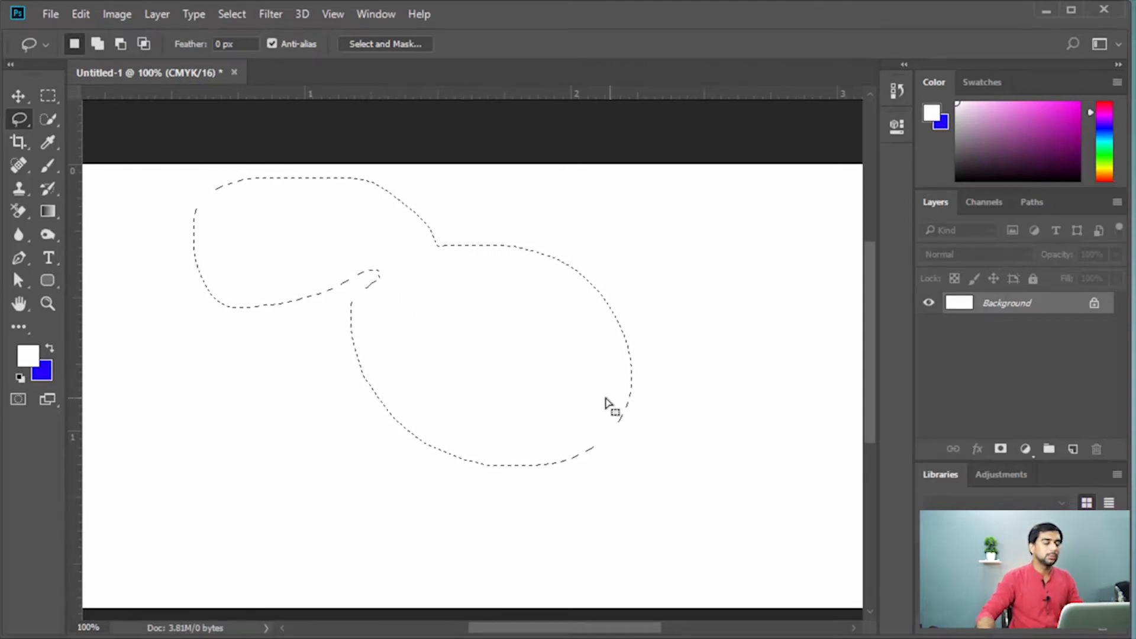
click(145, 42)
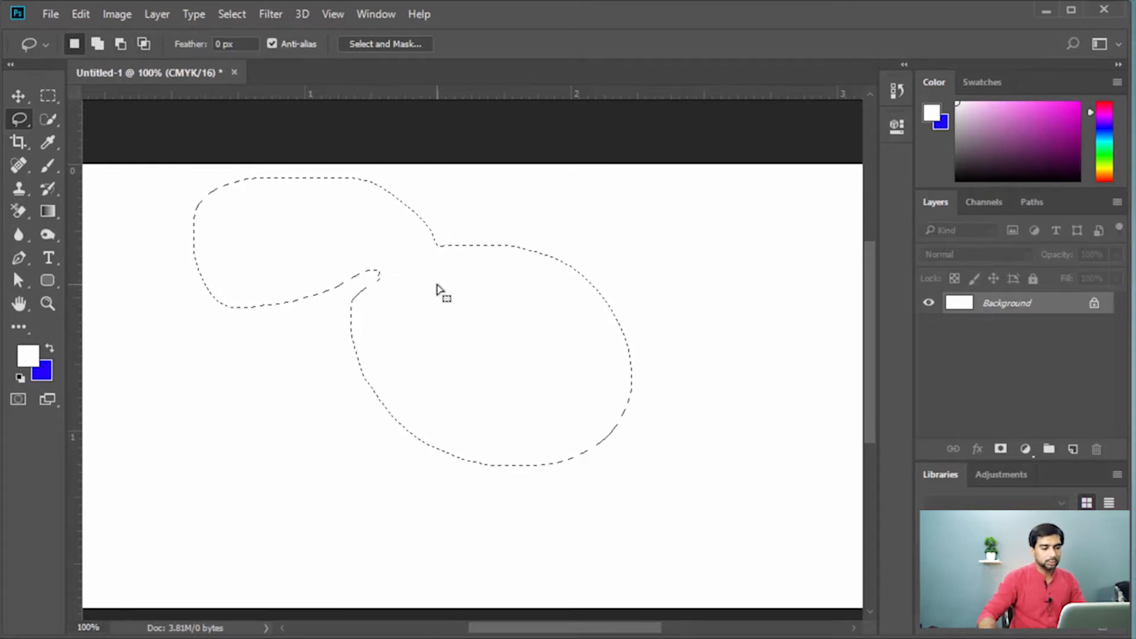
Subtract a curved area from the right side of the freehand selection with the Lasso tool and deselect everything.
mouse_move(609, 266)
mouse_down()
mouse_move(692, 363)
mouse_move(649, 281)
mouse_move(627, 273)
mouse_move(613, 406)
mouse_move(617, 226)
mouse_move(603, 256)
mouse_up()
key(alt)
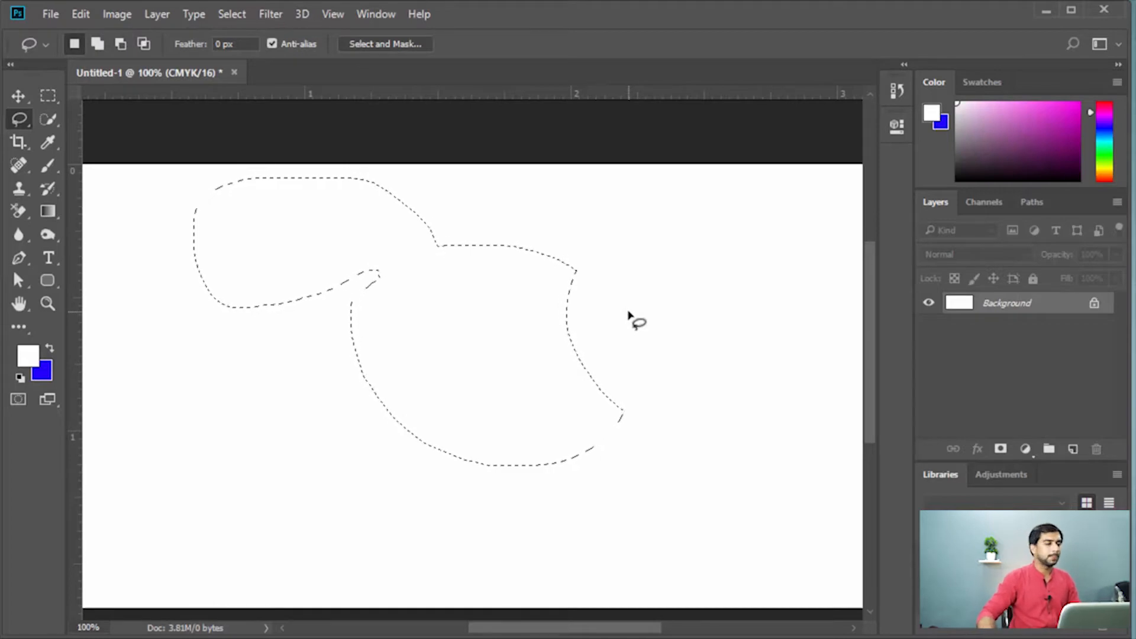
key(ctrl+d)
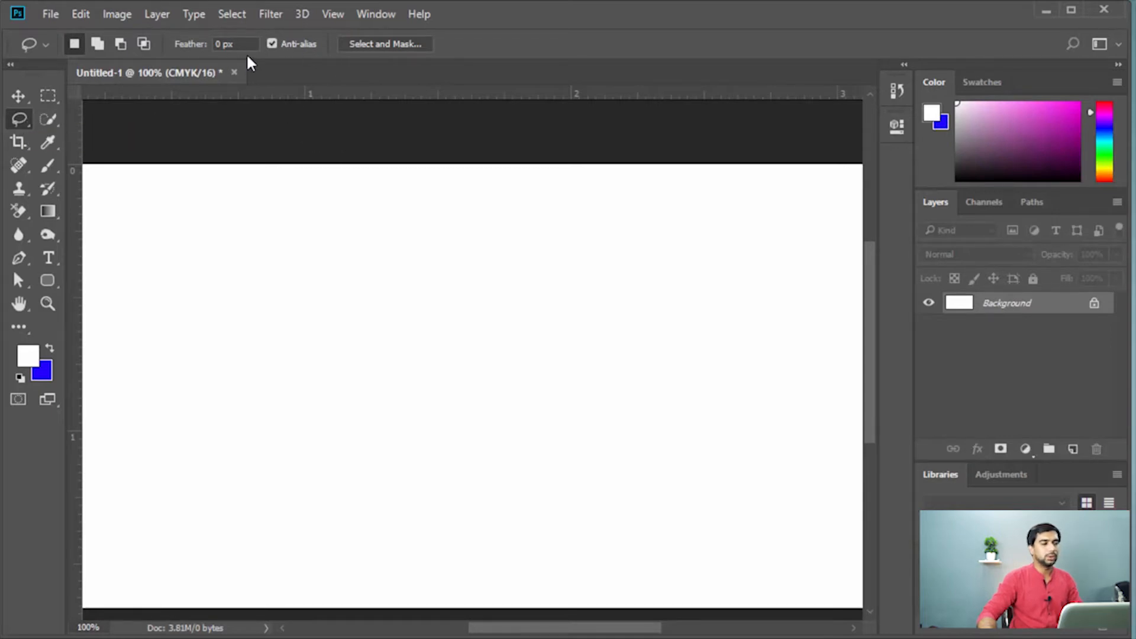
Draw an irregular, closed straight-edged selection across the canvas with the Polygonal Lasso tool and deselect it.
right_click(16, 122)
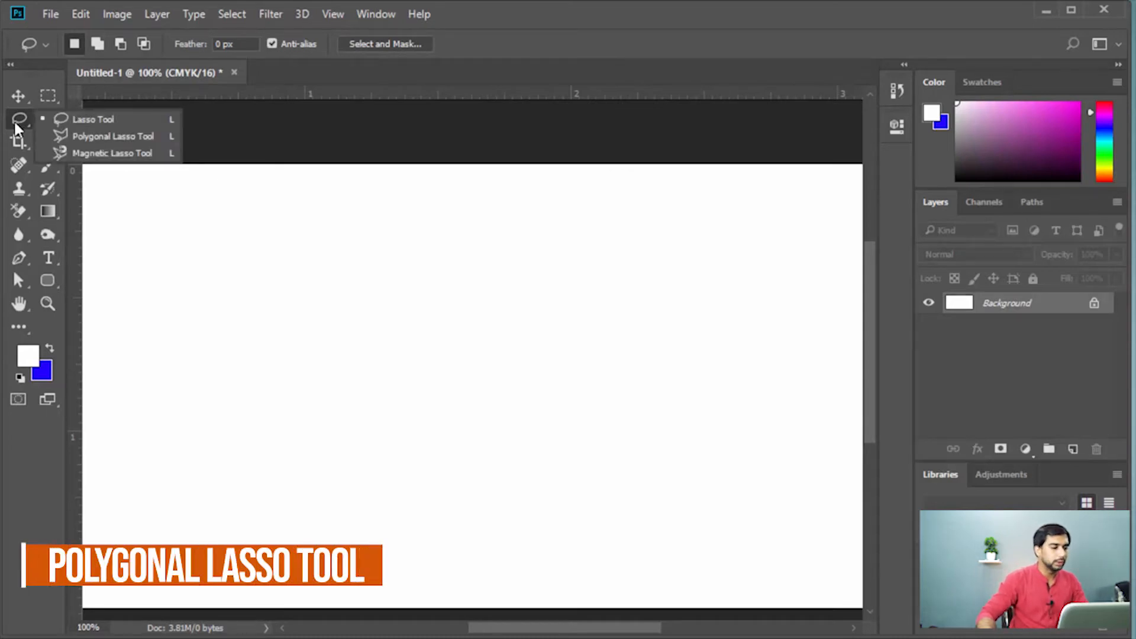
click(110, 137)
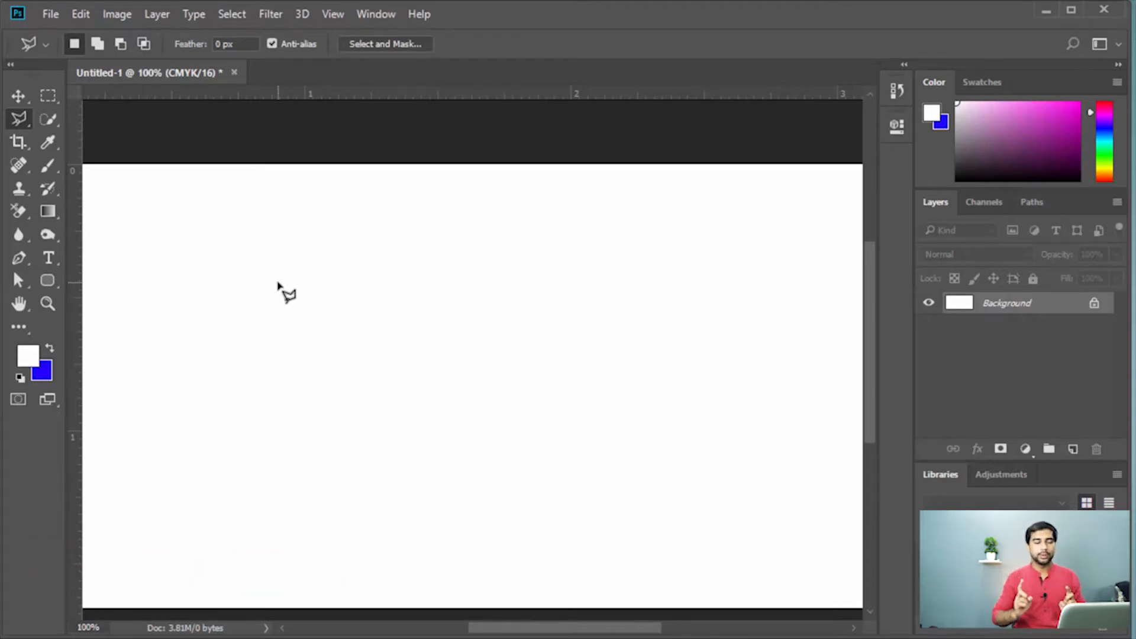
click(263, 256)
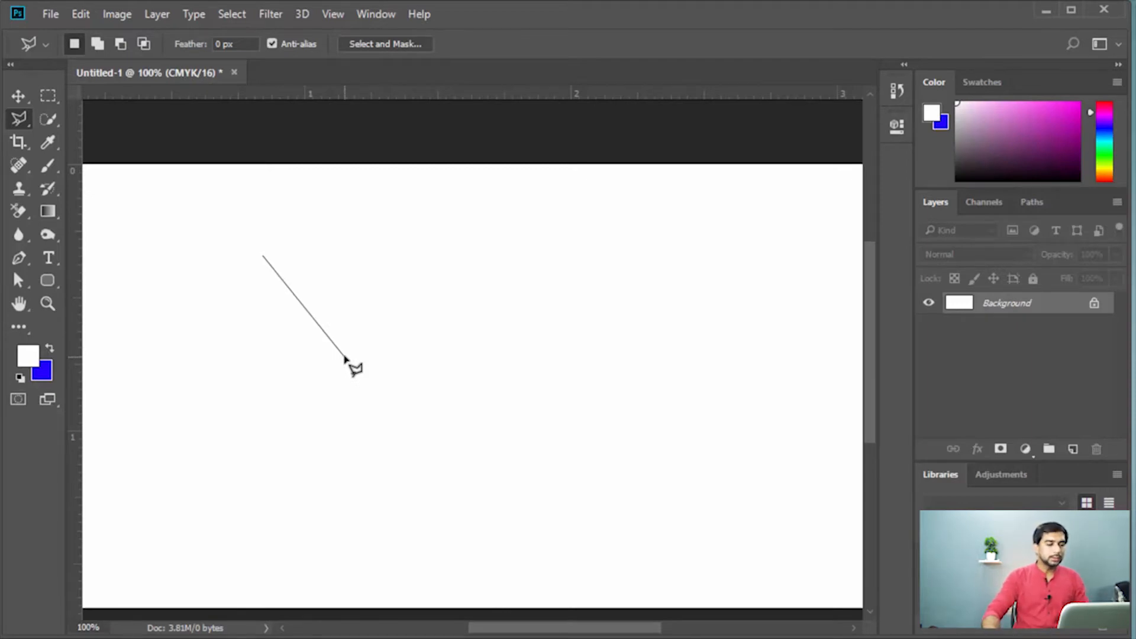
click(529, 251)
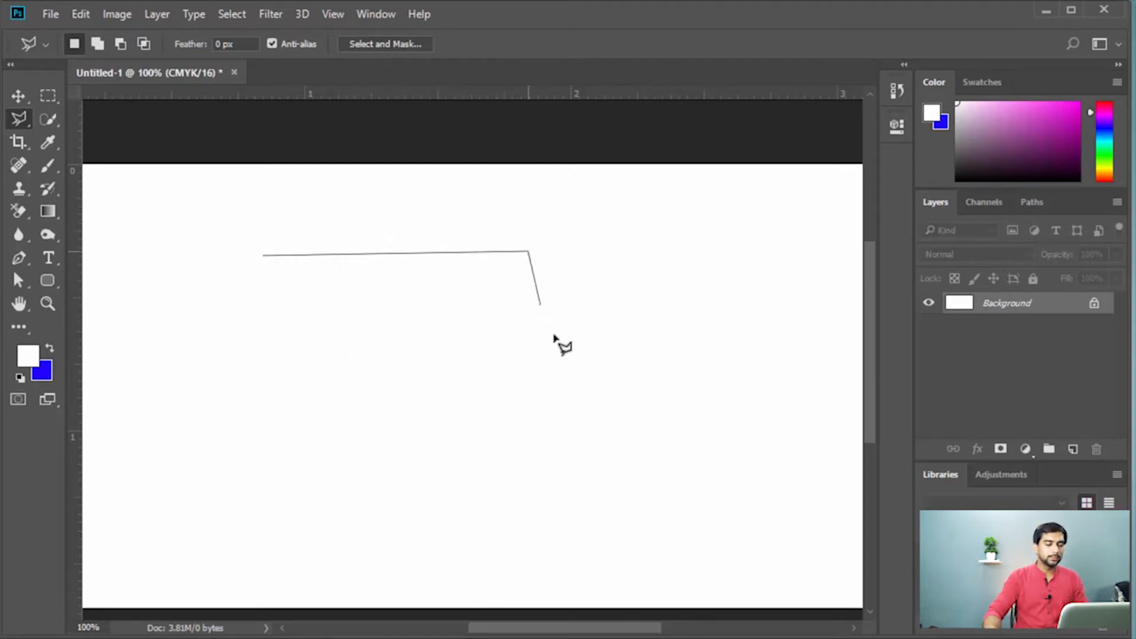
click(646, 403)
click(450, 400)
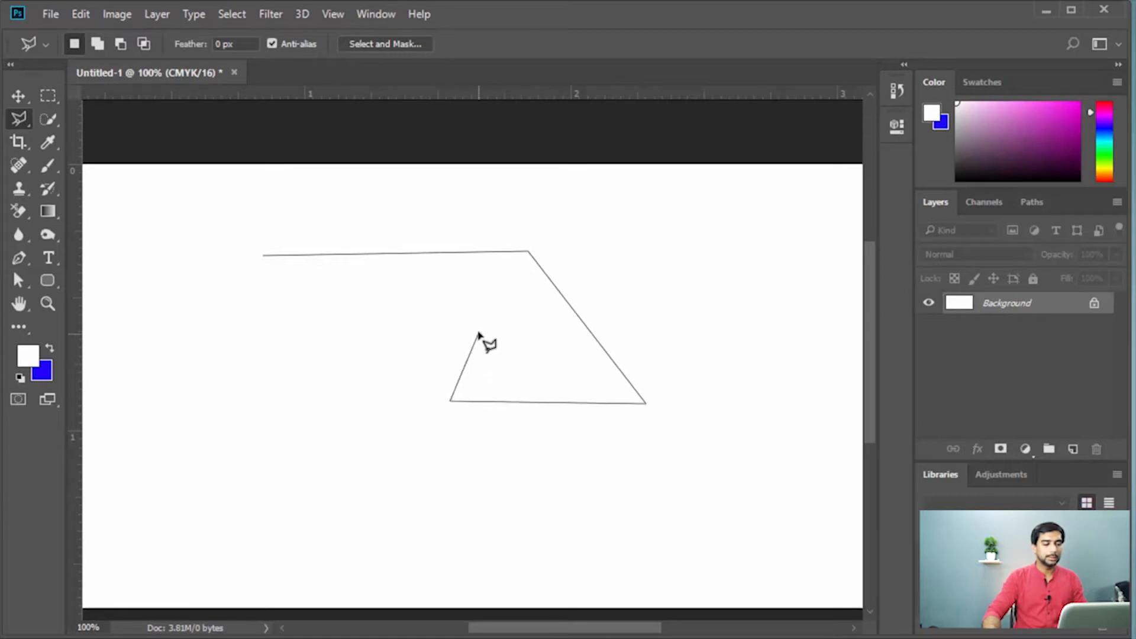
click(478, 333)
click(300, 322)
click(382, 467)
click(168, 464)
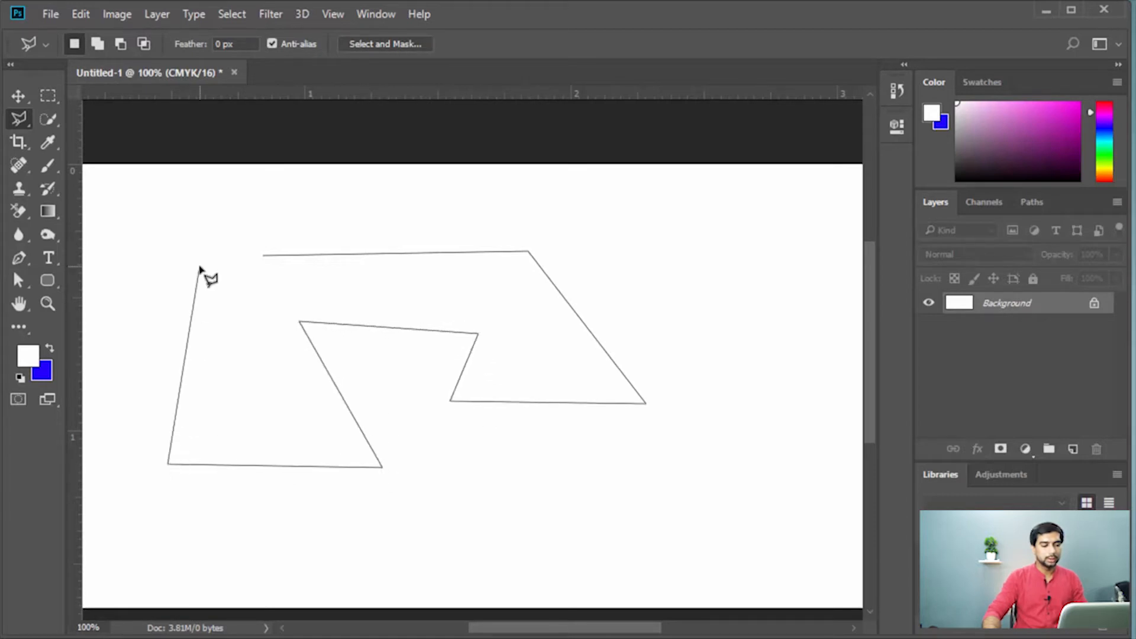
click(199, 267)
click(265, 256)
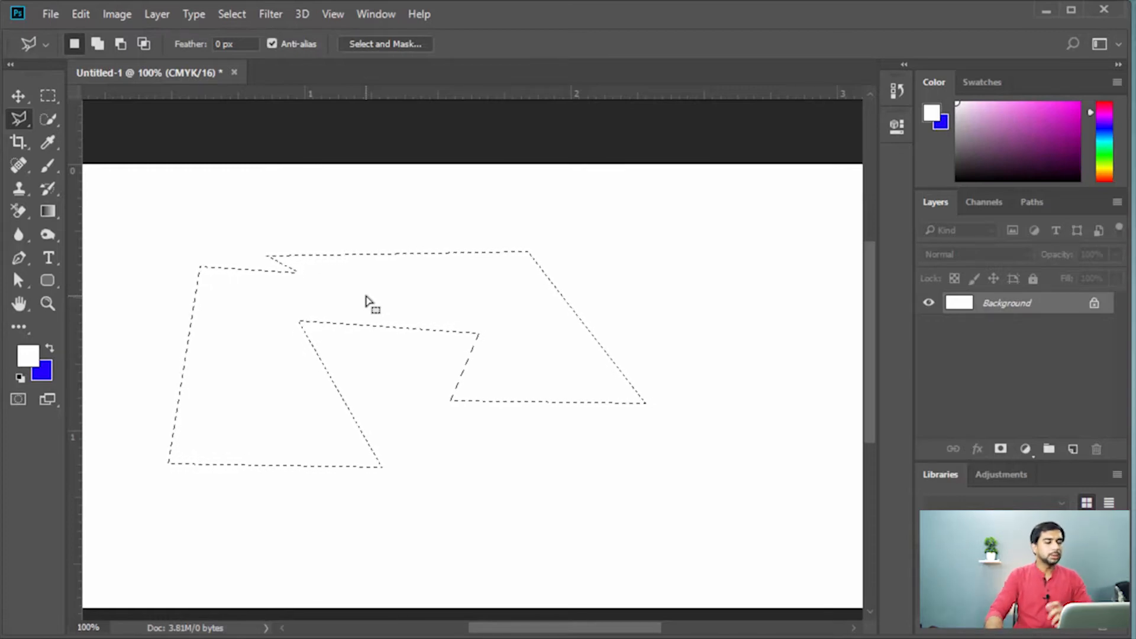
key(ctrl+d)
Draw a closed triangular selection pointing downward with the Polygonal Lasso tool.
click(347, 226)
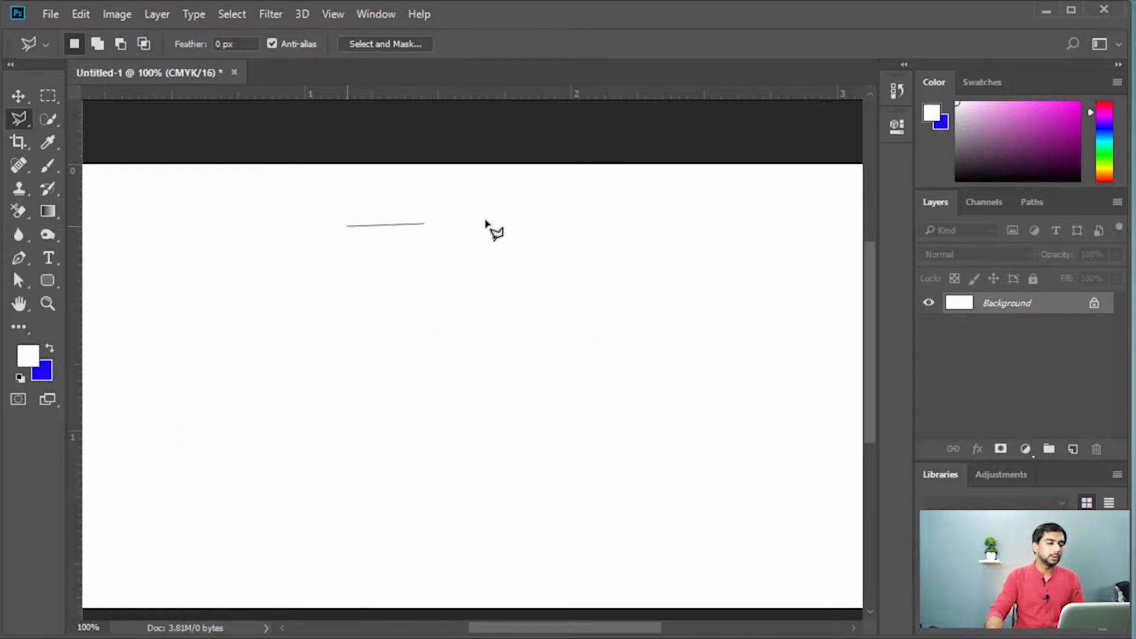
click(607, 220)
click(524, 418)
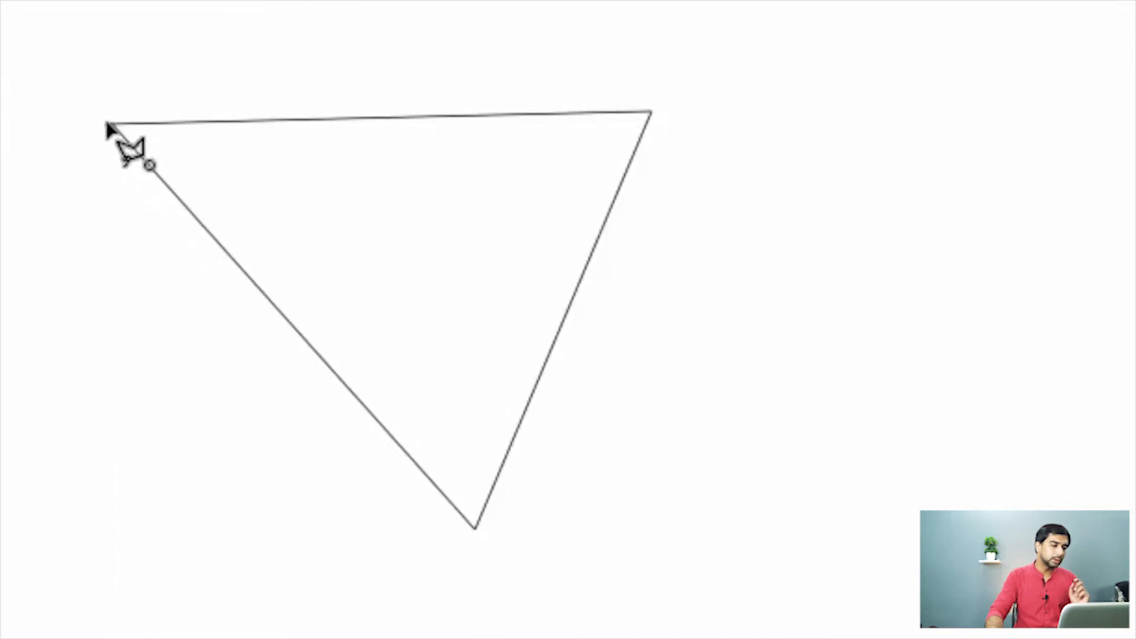
click(213, 161)
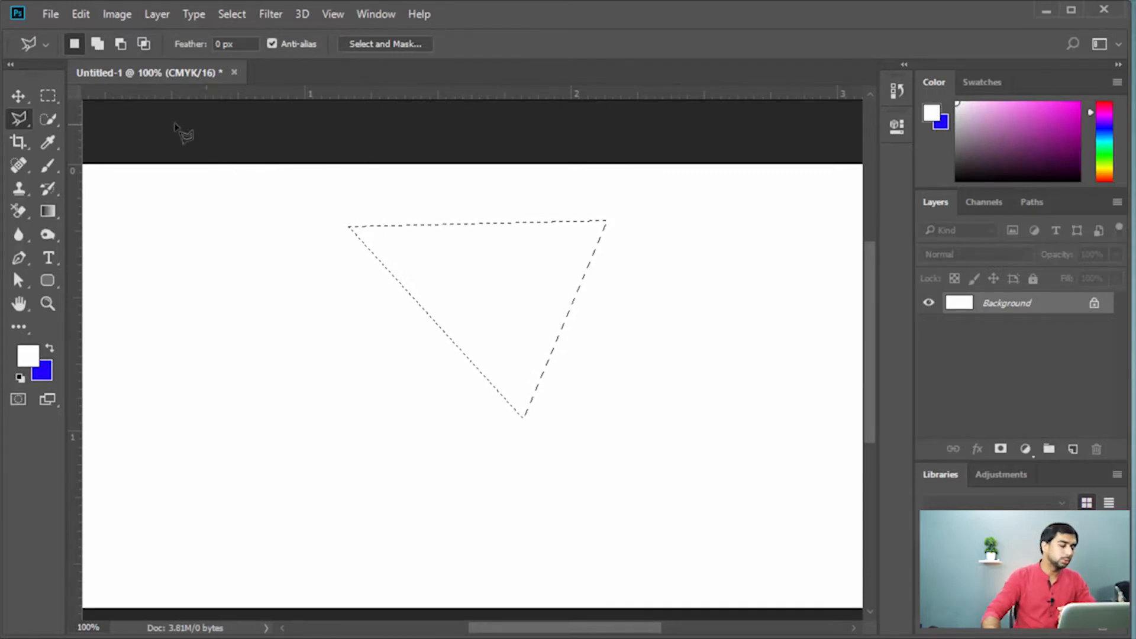
Switch to the Magnetic Lasso tool and clear the triangular selection.
right_click(24, 117)
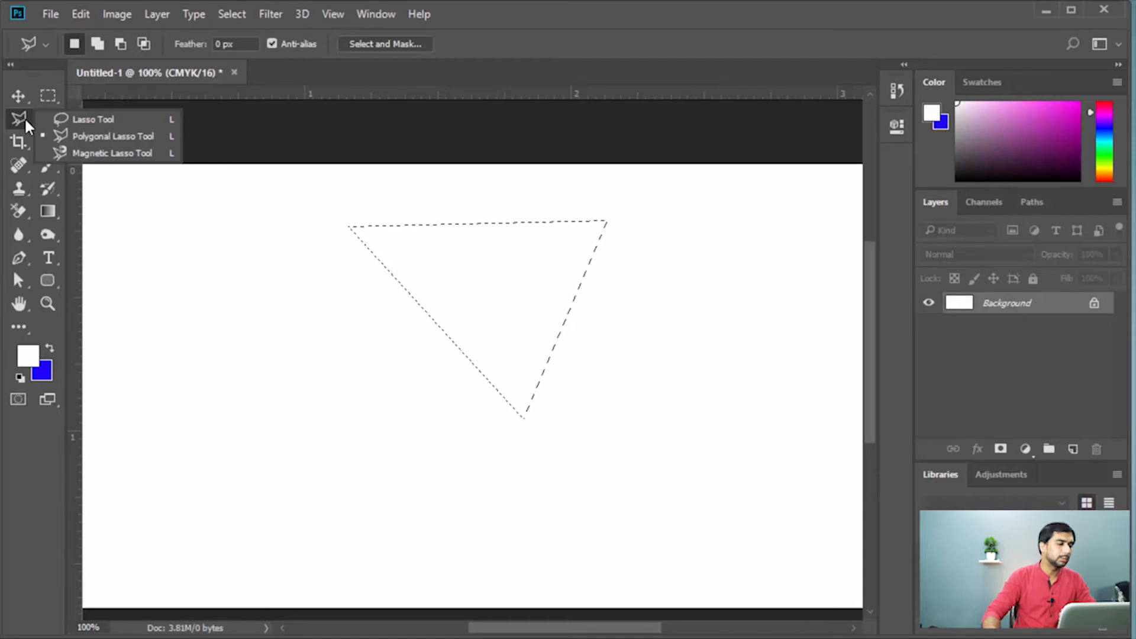
click(112, 153)
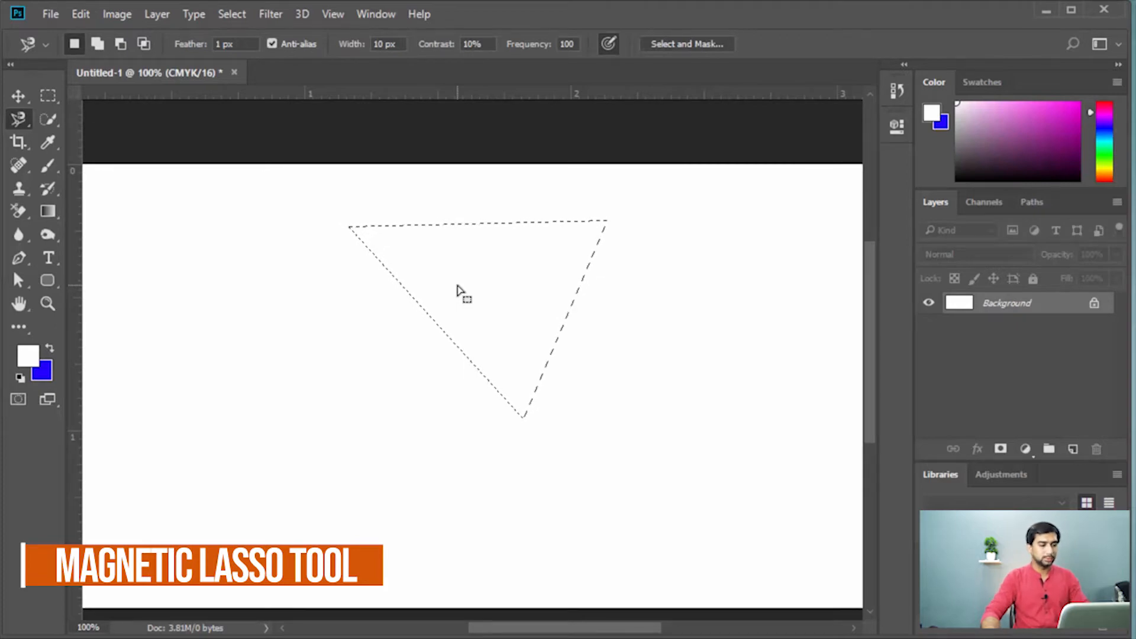
key(ctrl+d)
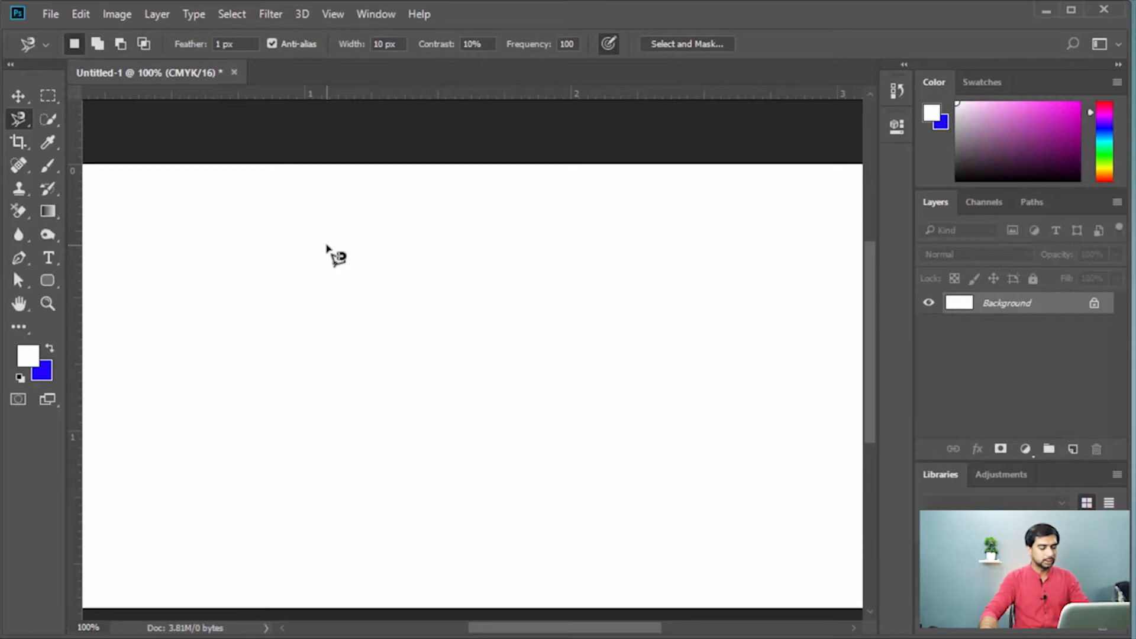
Activate the Move tool, switch to the Pexels site in Chrome and browse its free stock photos.
key(v)
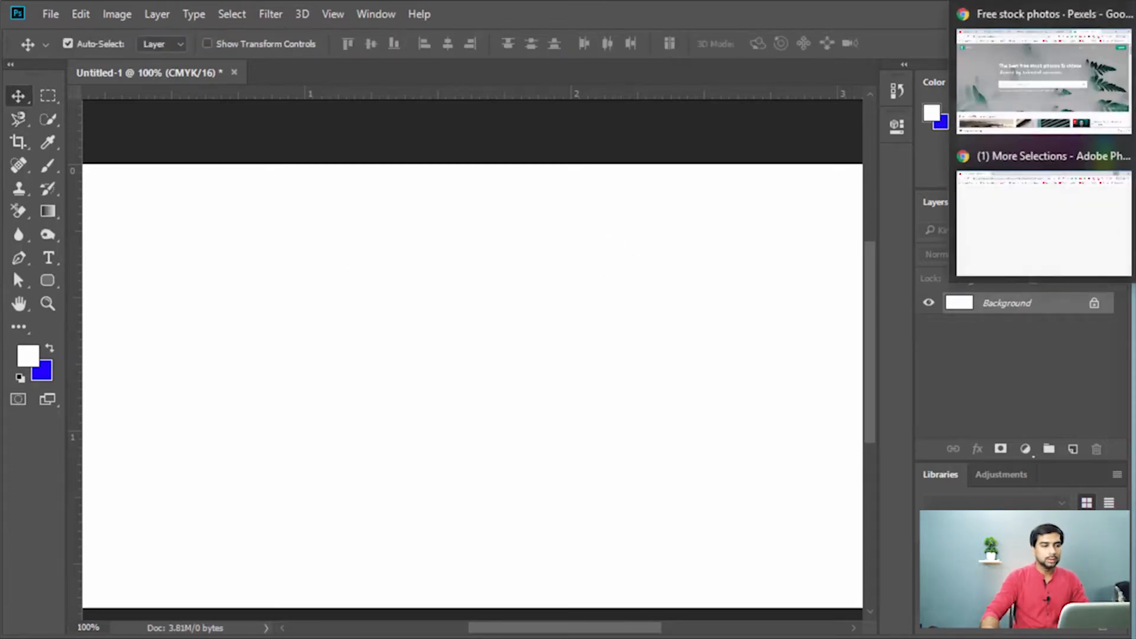
mouse_move(1065, 92)
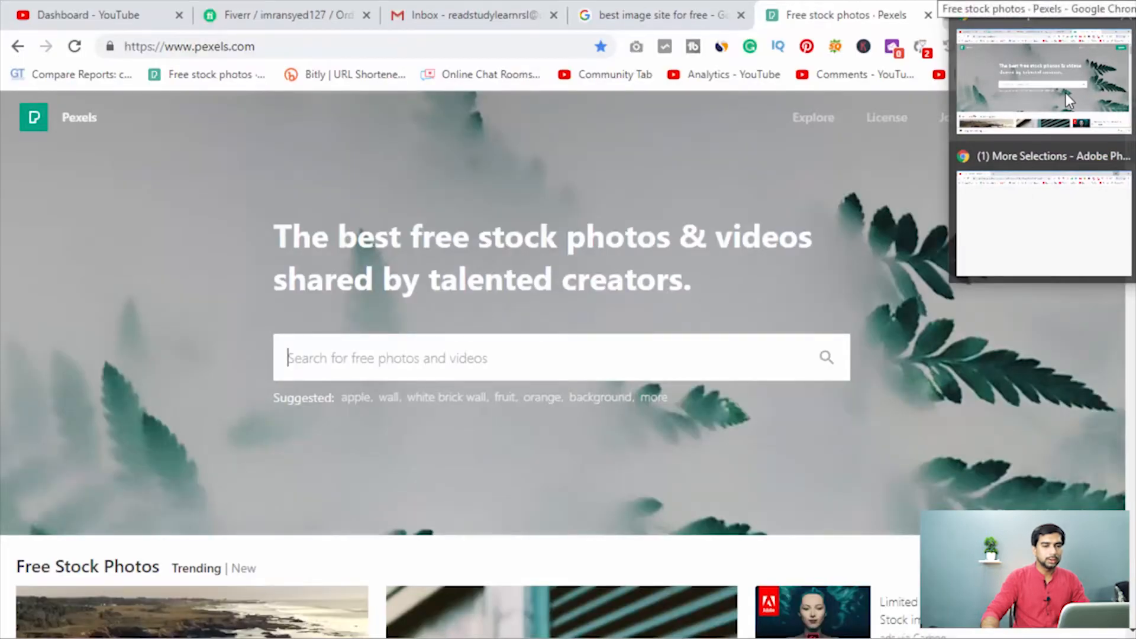
click(1066, 94)
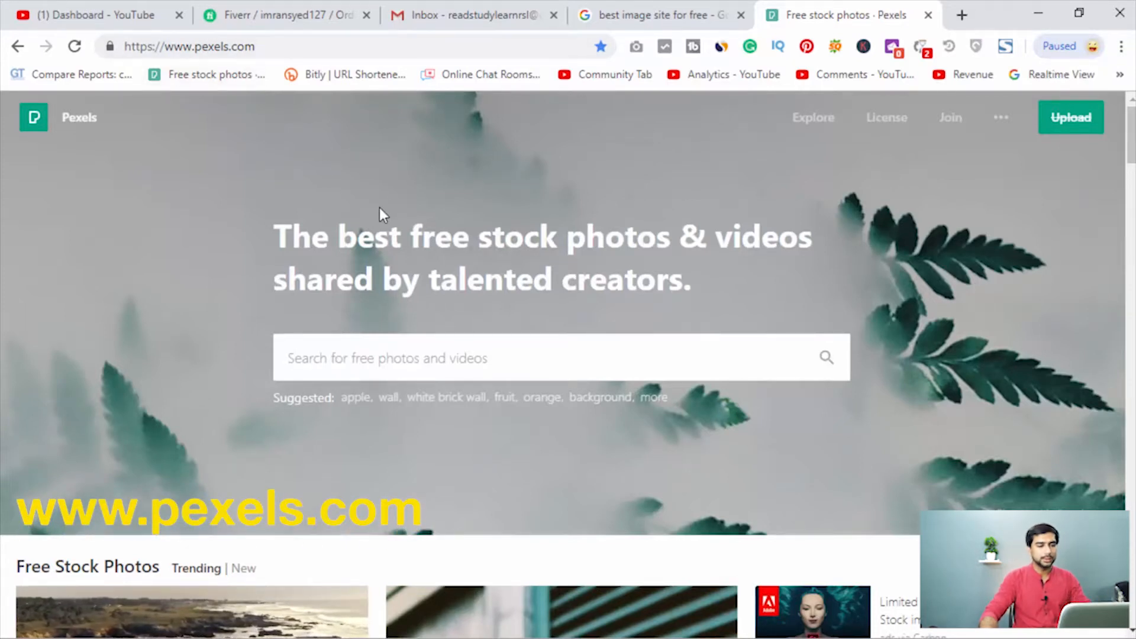
scroll(238, 278, down, 8)
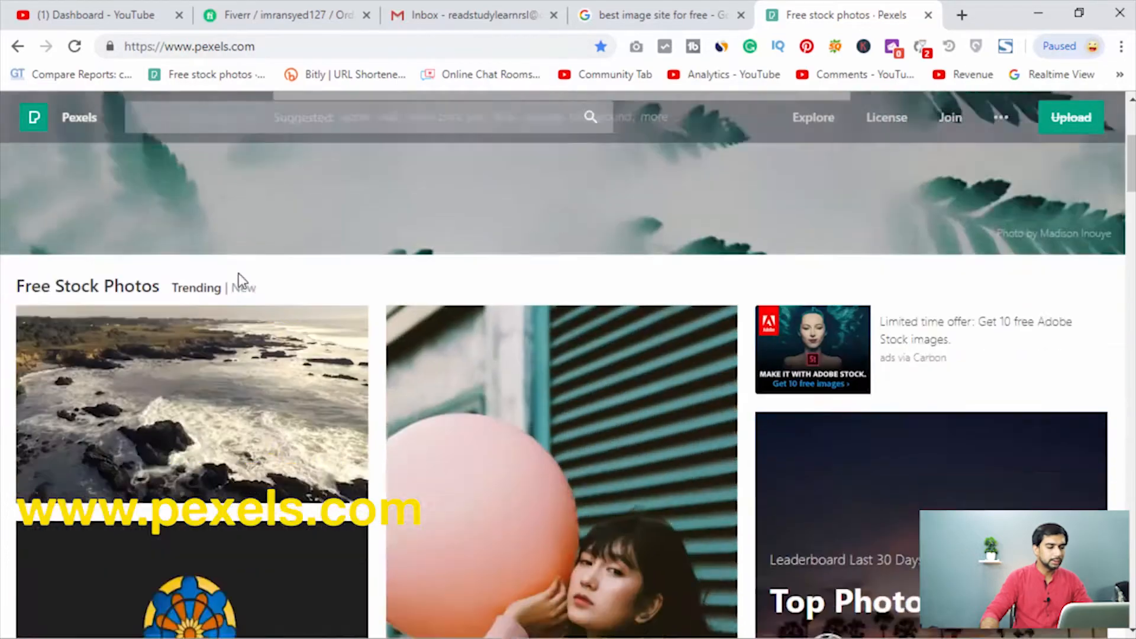
scroll(239, 281, down, 20)
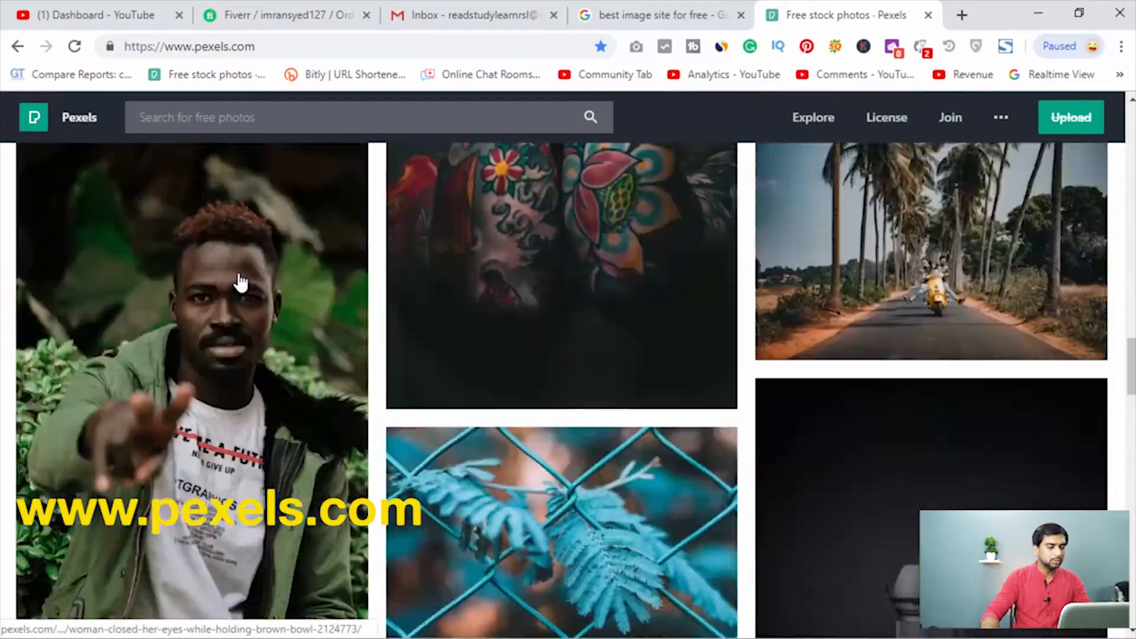
scroll(240, 281, down, 10)
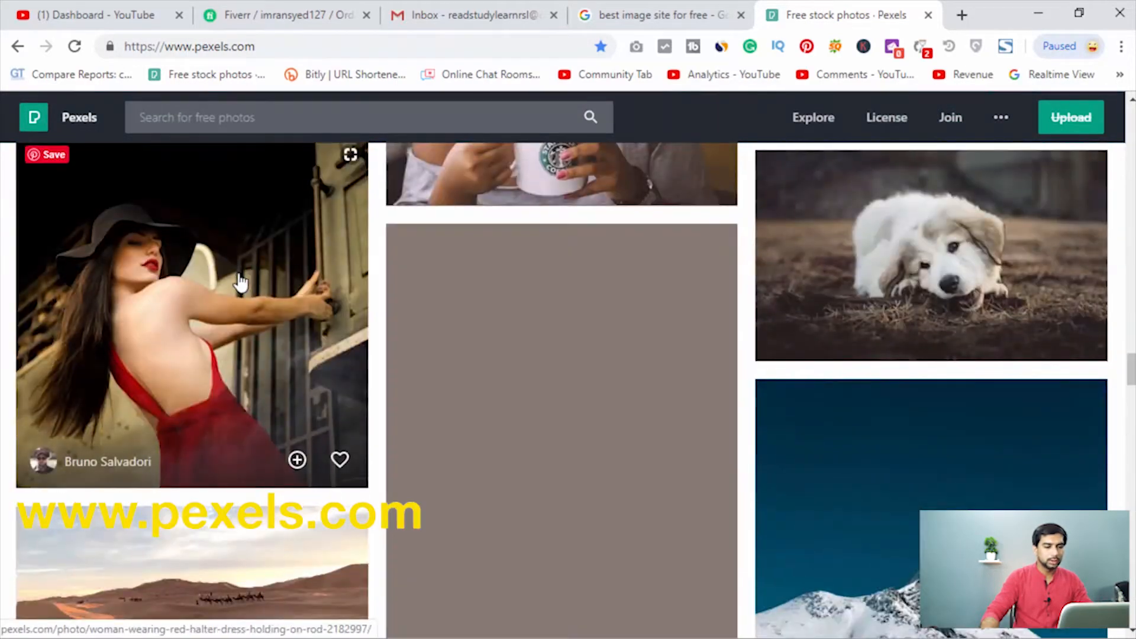
scroll(608, 330, up, 20)
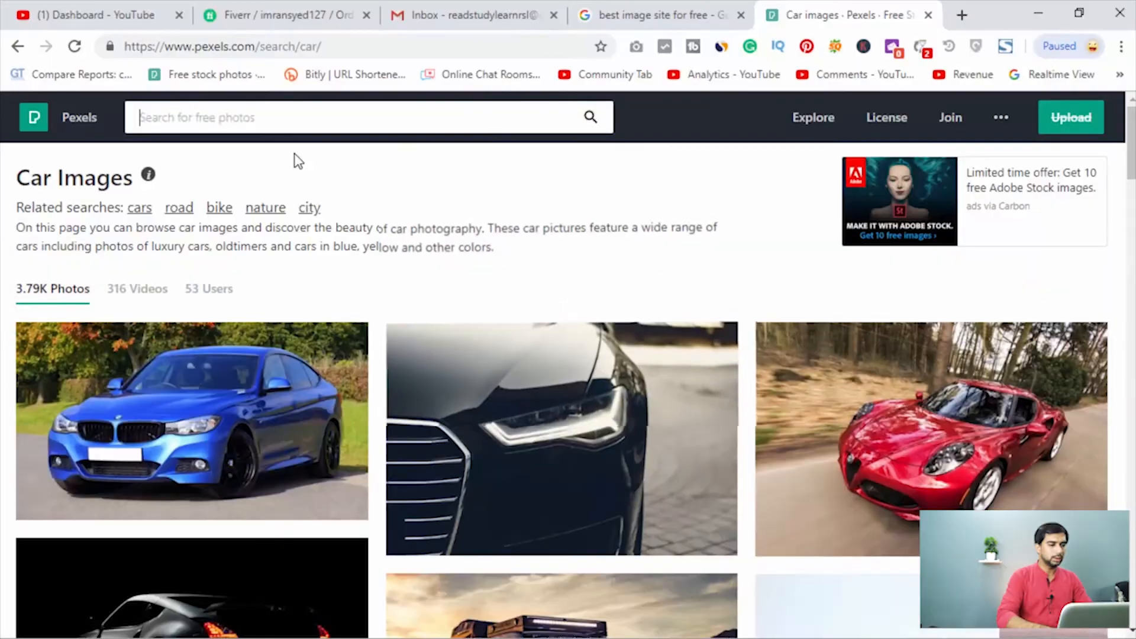
Search Pexels for banana and download the Yellow Banana Fruit photo showing a banana bunch with cut slices.
text(bana)
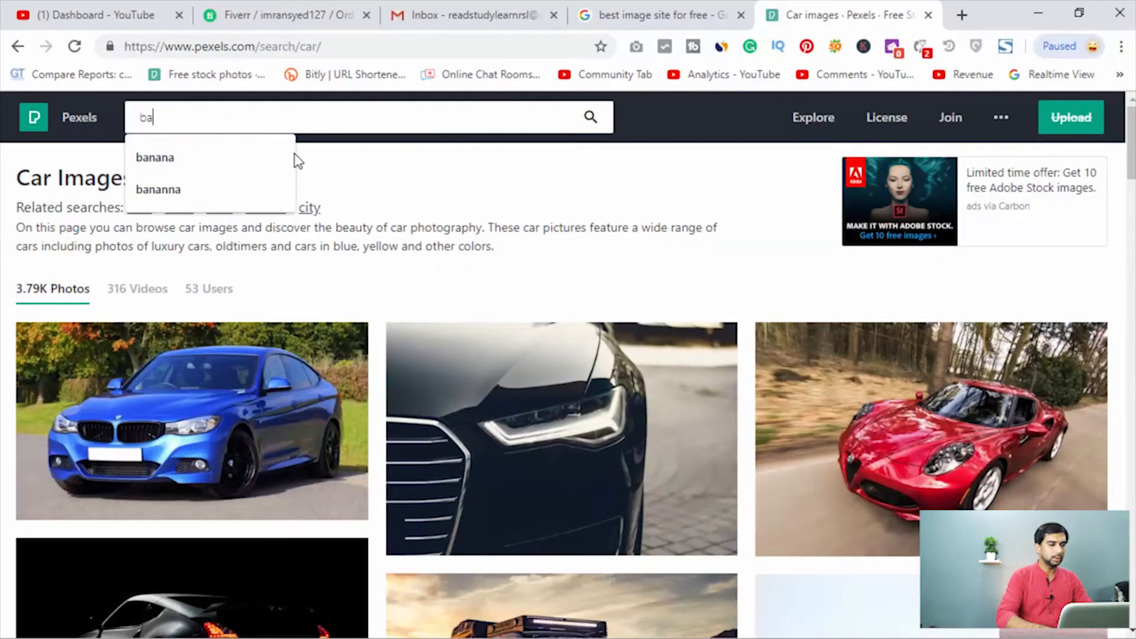
text(nan)
key(Return)
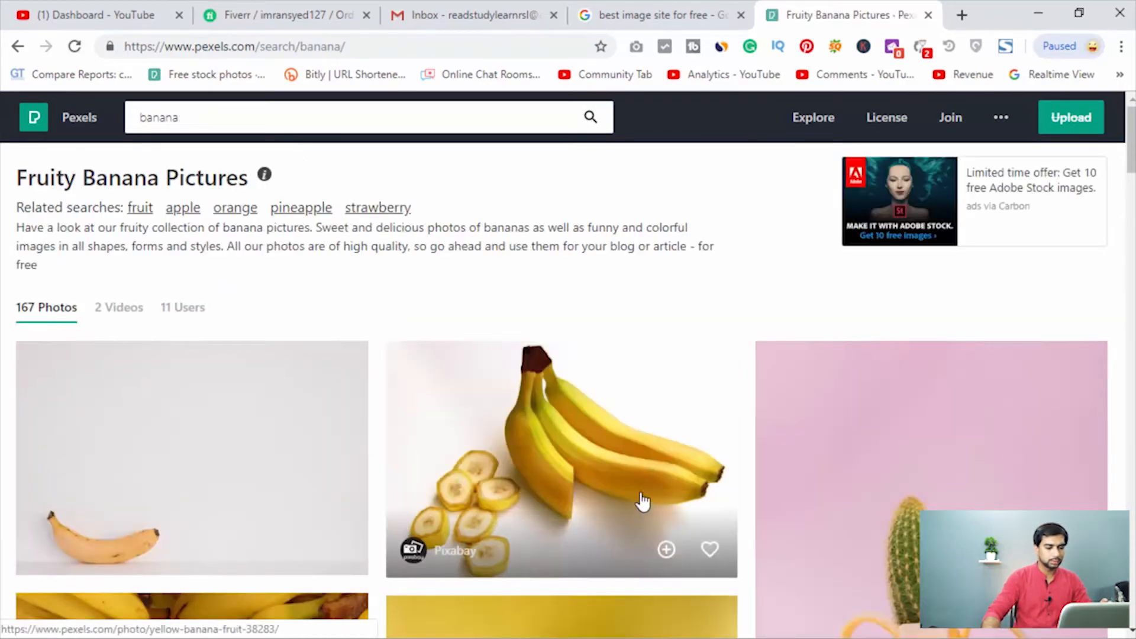
click(639, 477)
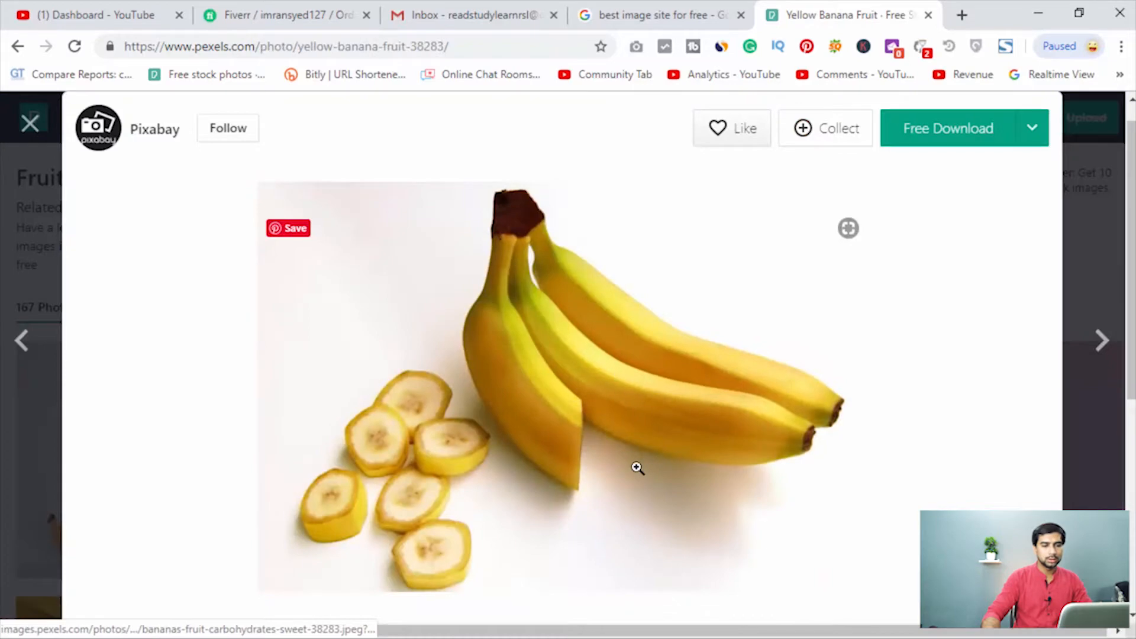
click(946, 142)
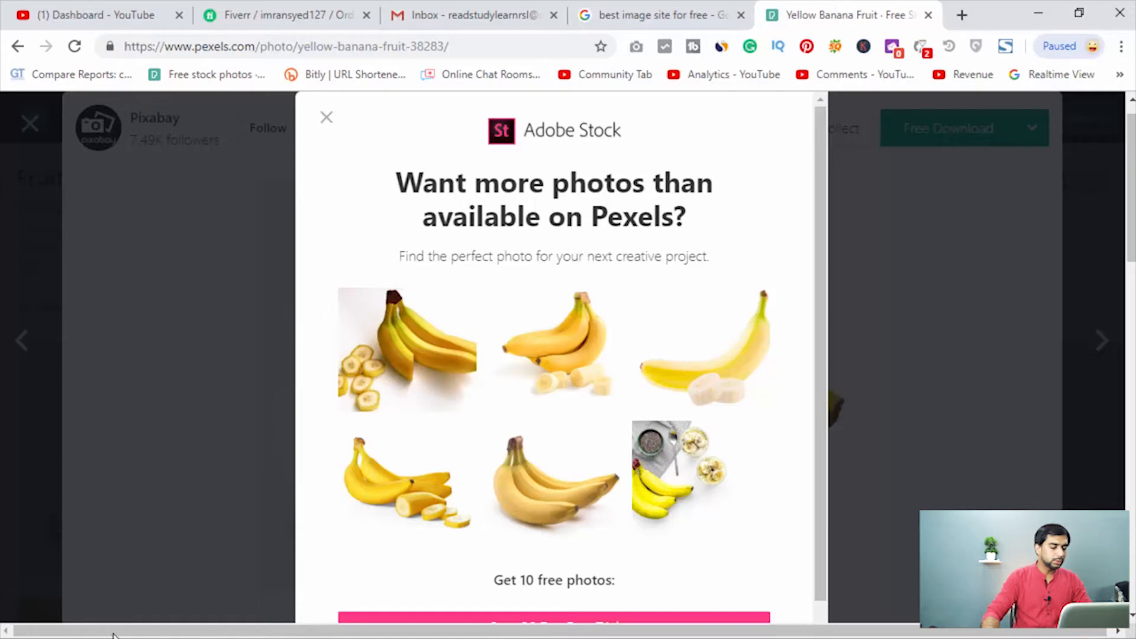
Switch to Photoshop and try to place the downloaded banana photo inside the Untitled-1 document.
drag(112, 634, 591, 301)
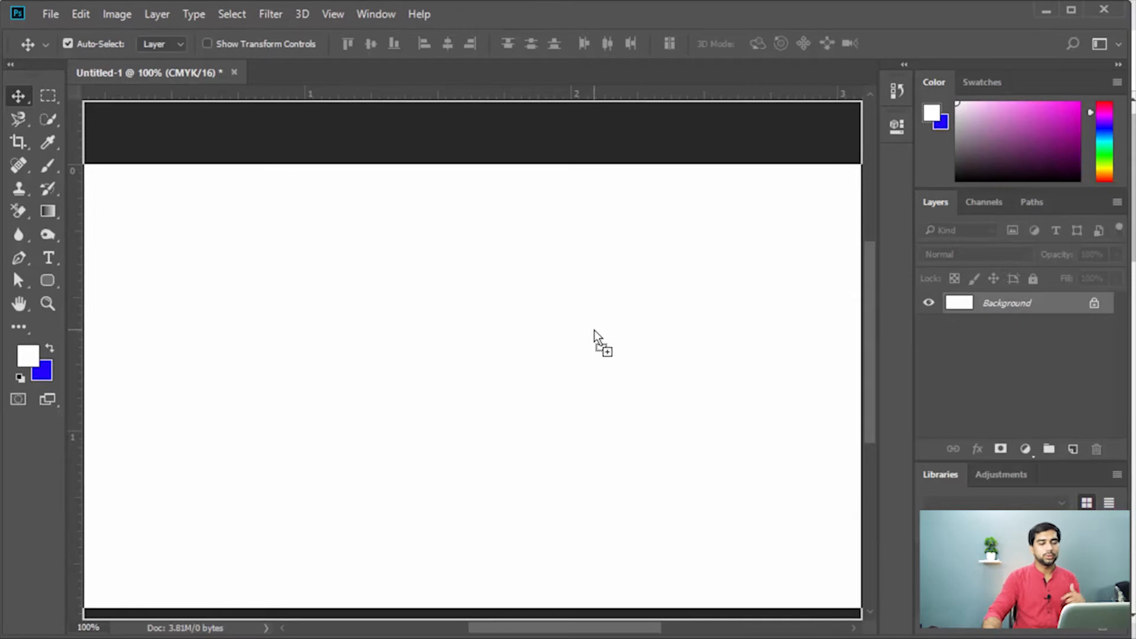
drag(594, 330, 374, 289)
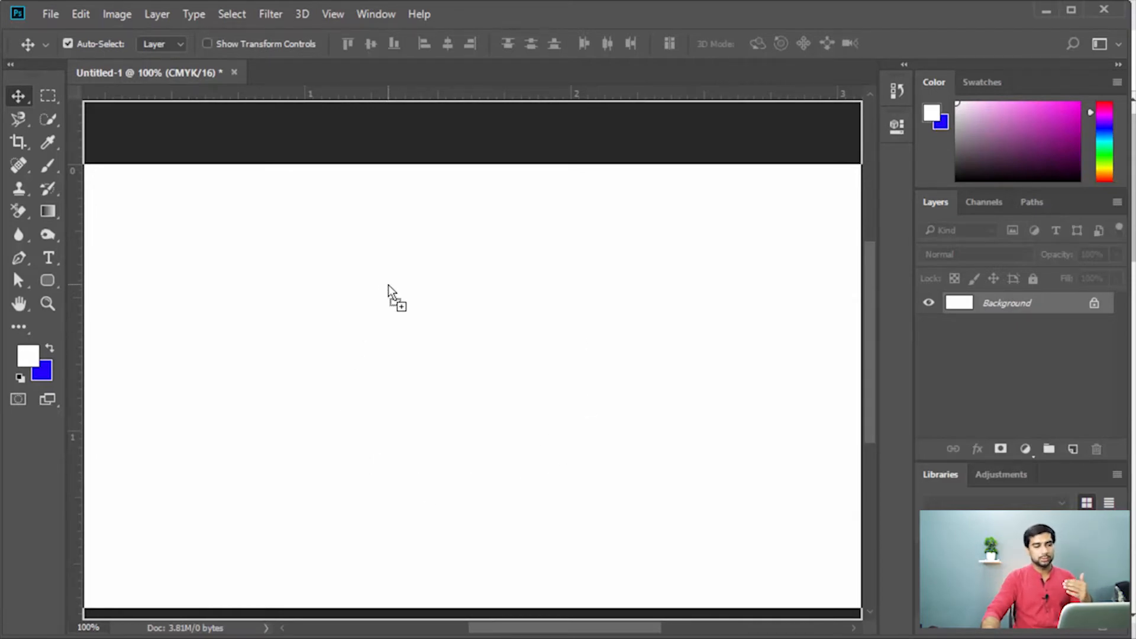
drag(389, 285, 388, 285)
drag(524, 274, 578, 377)
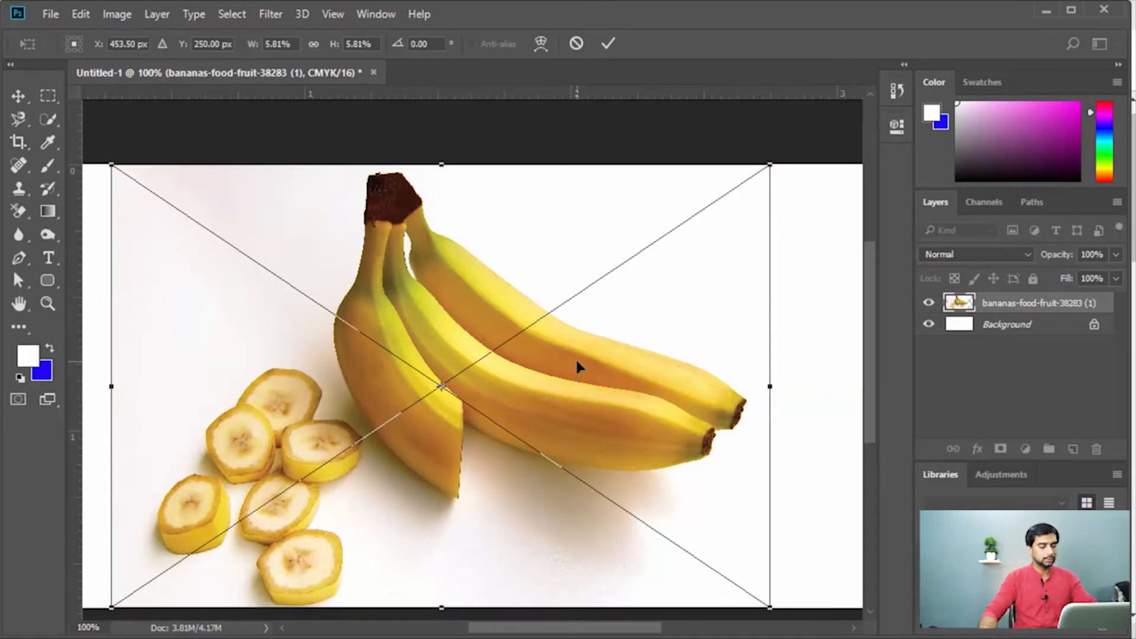
key(Escape)
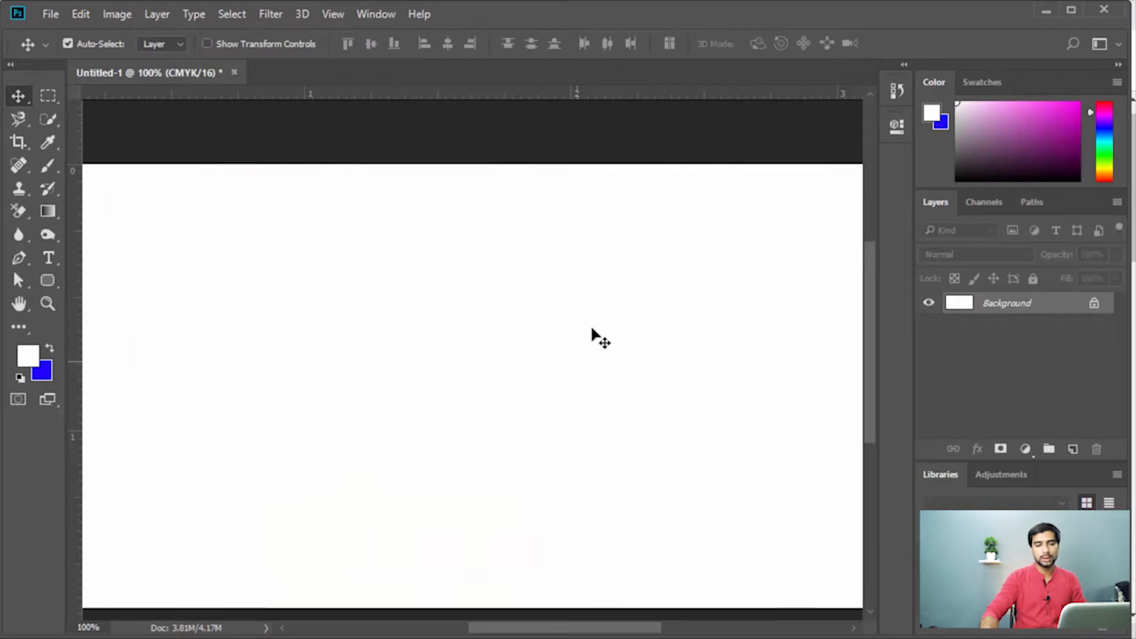
Bring in the downloaded banana photo from Chrome again, opening it in Photoshop as its own separate document.
click(1046, 10)
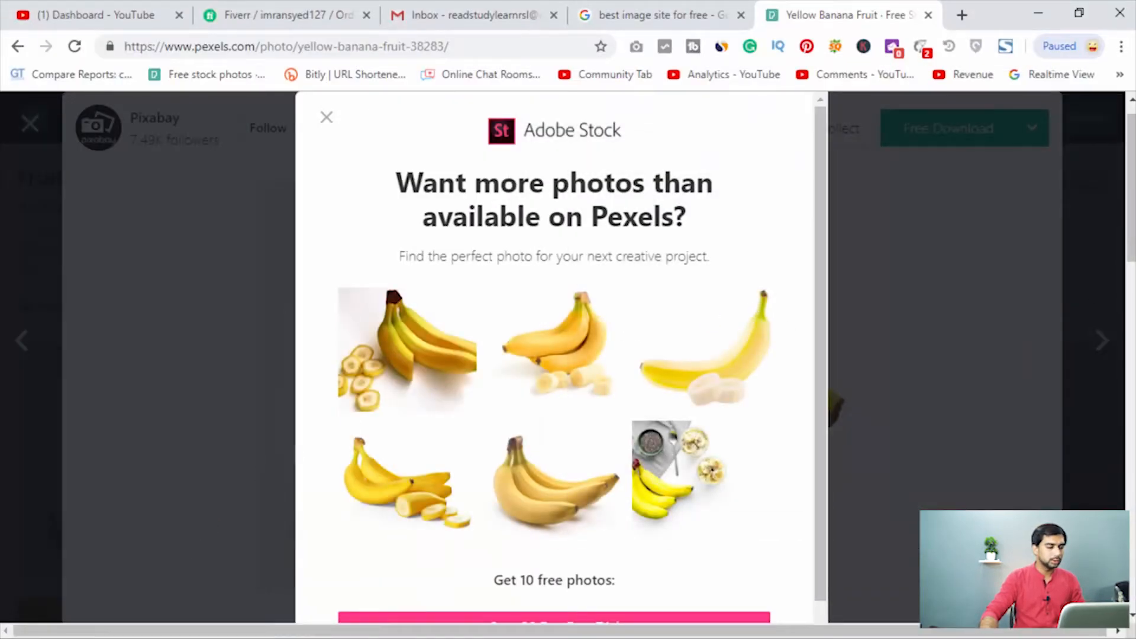
drag(114, 634, 342, 70)
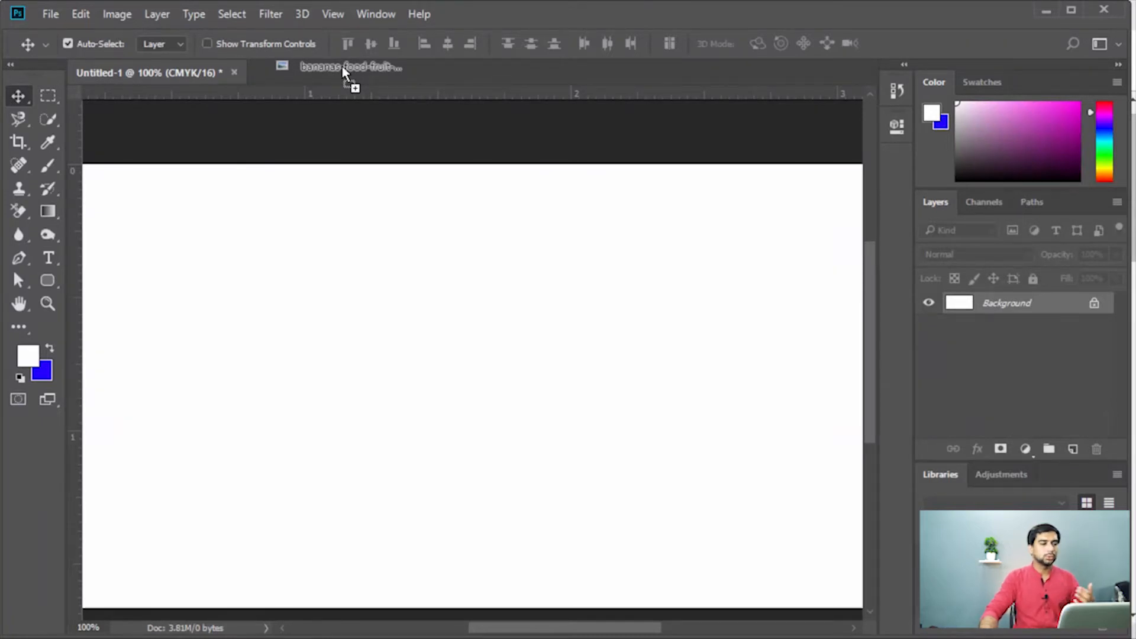
drag(342, 68, 366, 66)
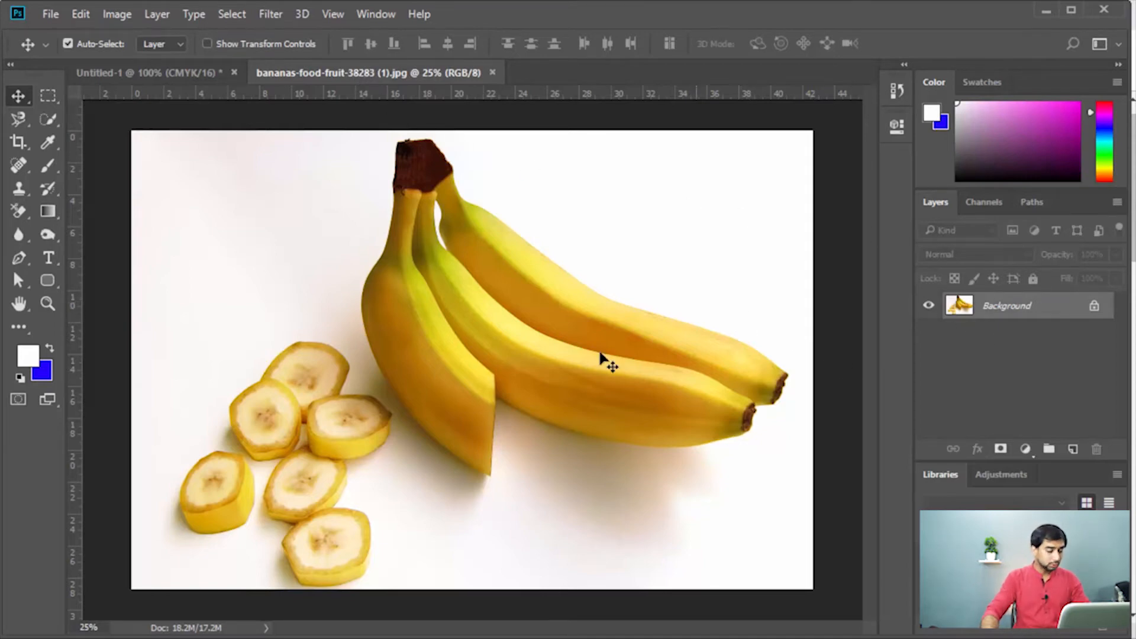
Activate the Magnetic Lasso tool with the leftmost cut banana slice in close view.
key(z)
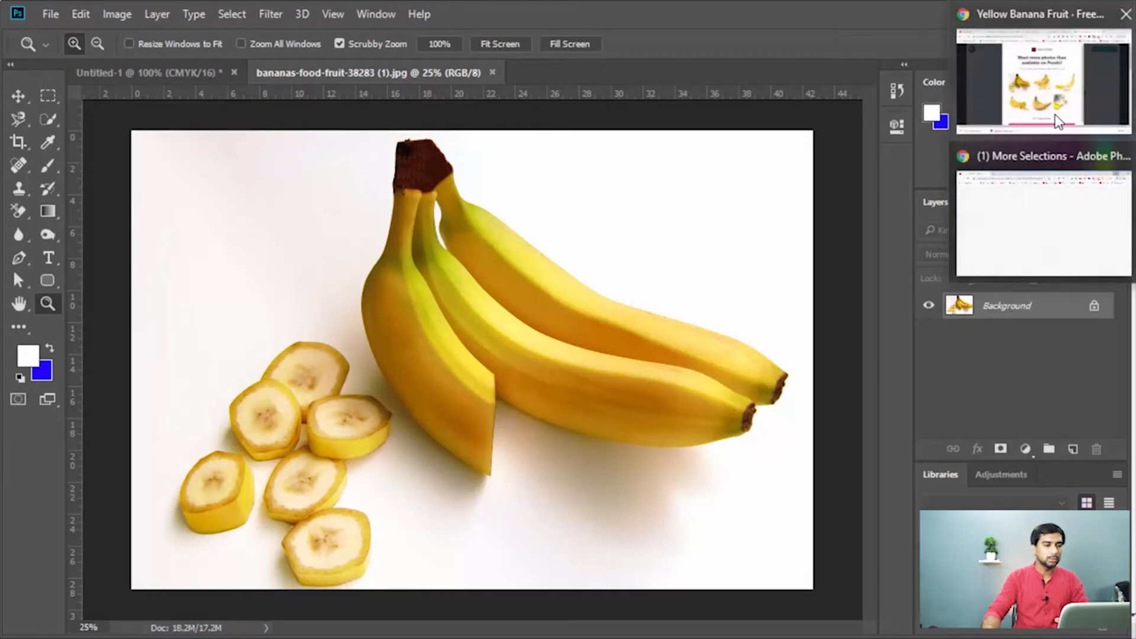
mouse_move(1058, 121)
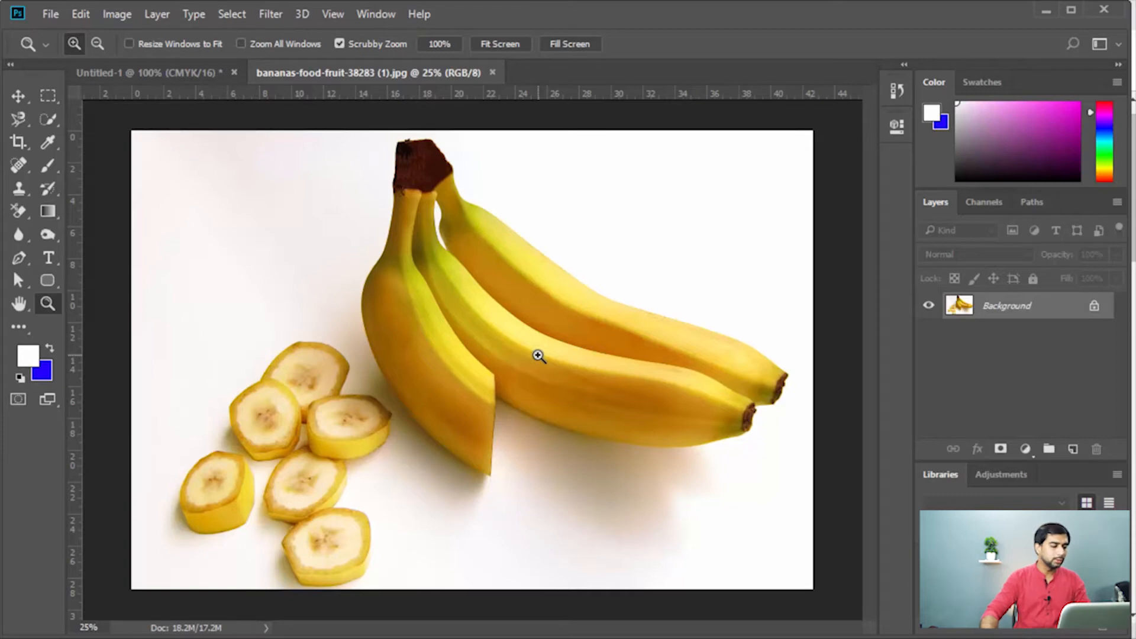
drag(201, 473, 515, 495)
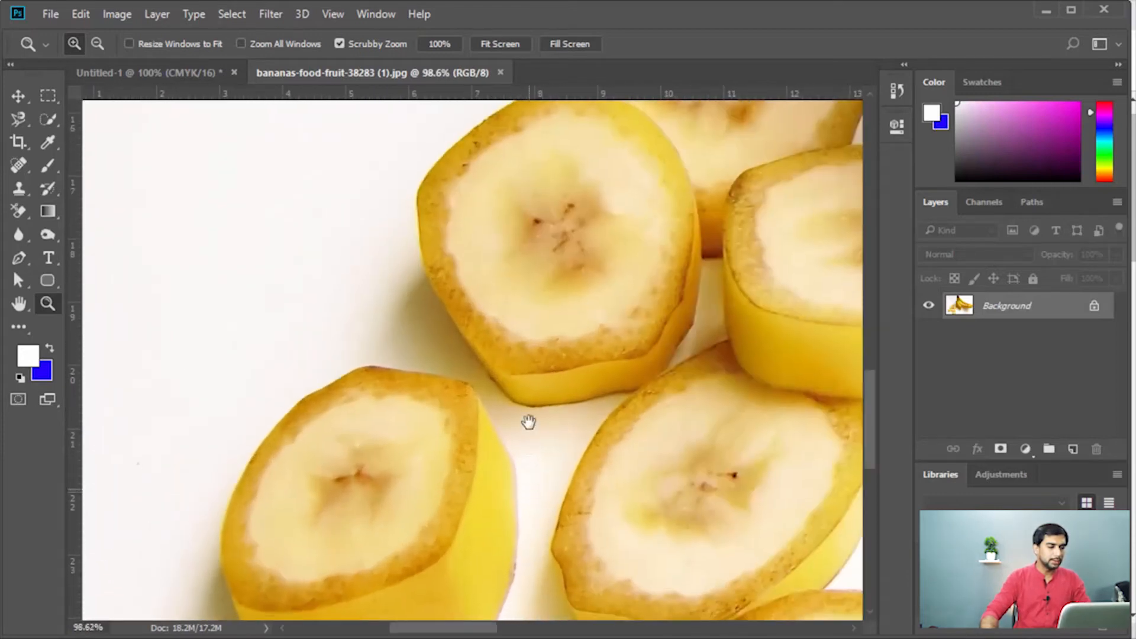
drag(528, 421, 514, 338)
drag(464, 395, 626, 363)
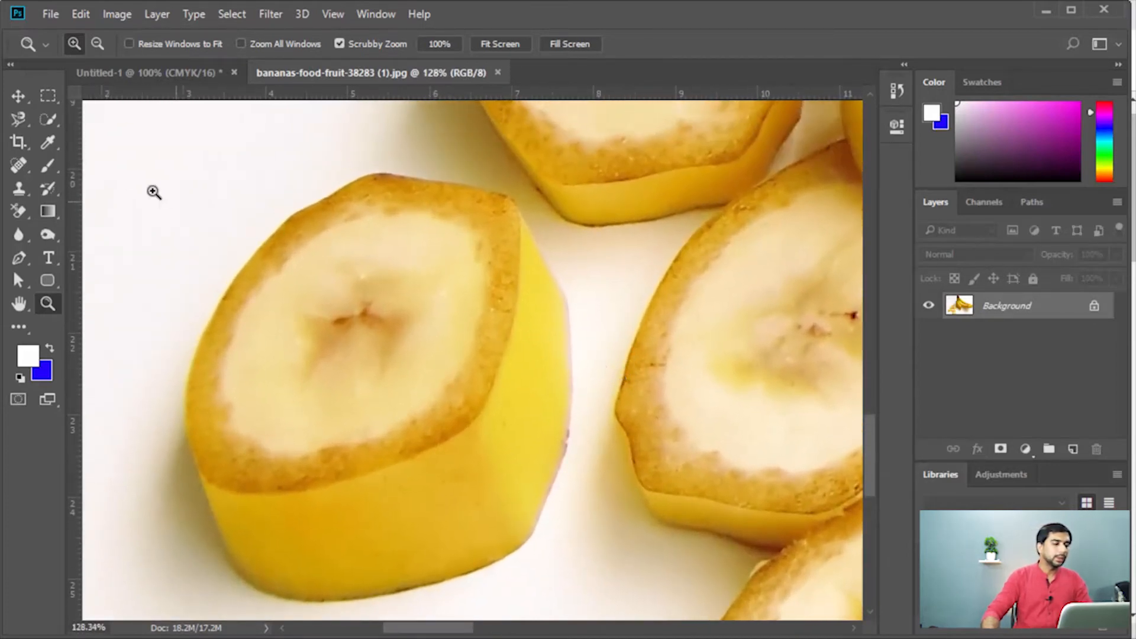
drag(13, 122, 102, 147)
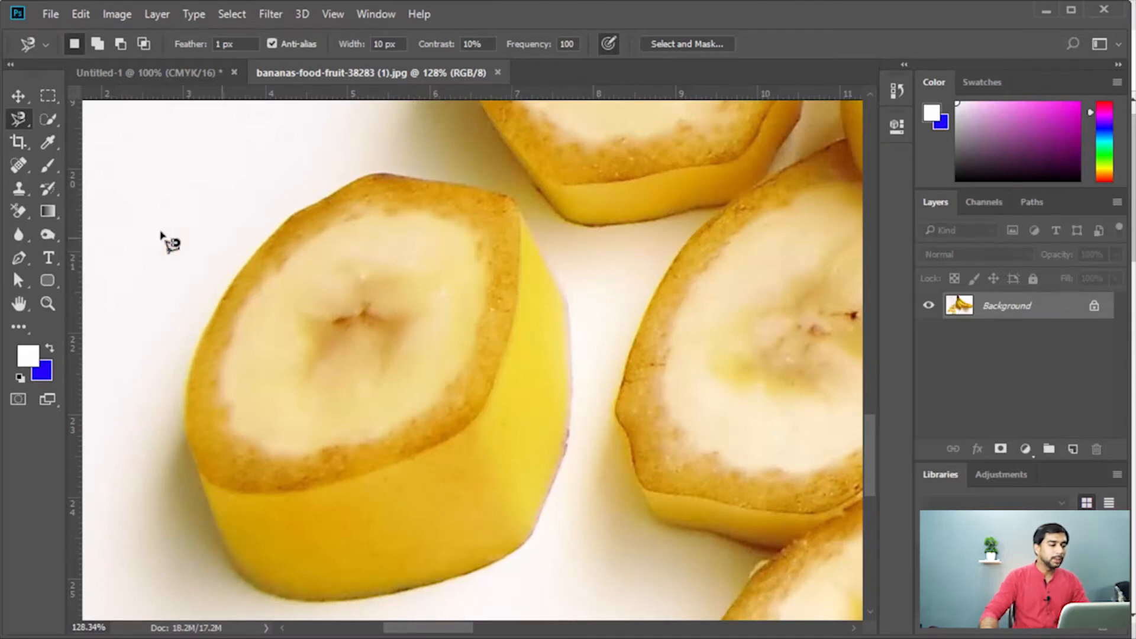
Outline the leftmost banana slice freehand with the Lasso tool and clear that selection.
click(22, 121)
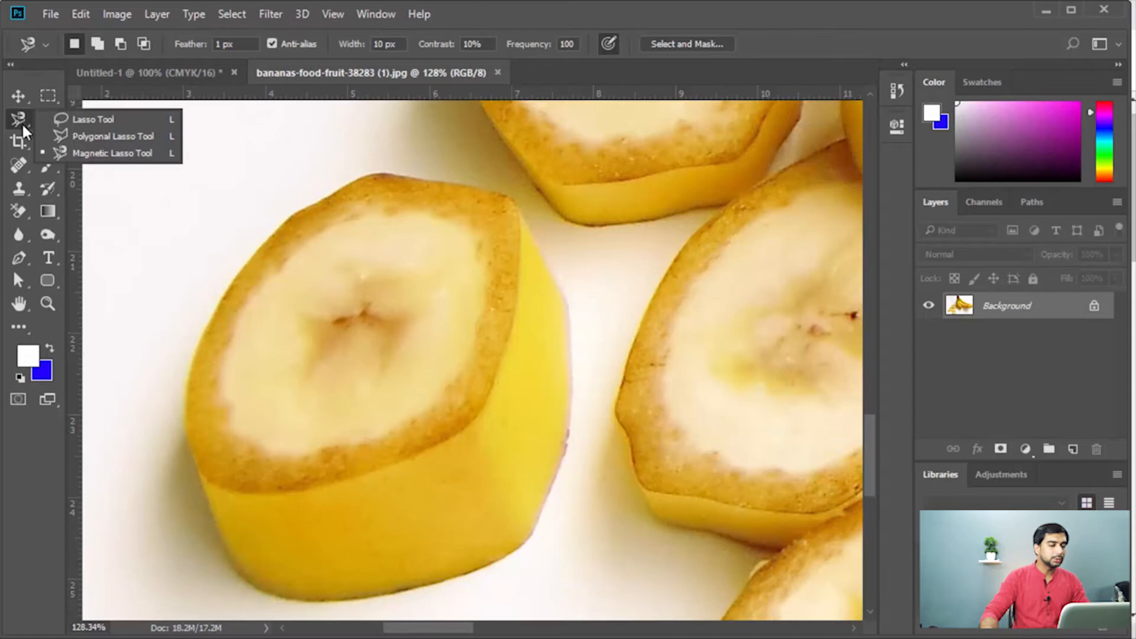
click(102, 121)
mouse_move(322, 203)
mouse_down()
mouse_move(282, 225)
mouse_move(214, 335)
mouse_move(187, 438)
mouse_move(201, 491)
mouse_move(239, 584)
mouse_move(273, 595)
mouse_move(450, 595)
mouse_move(531, 553)
mouse_move(560, 488)
mouse_move(570, 313)
mouse_move(520, 206)
mouse_move(485, 188)
mouse_move(375, 169)
mouse_move(316, 204)
mouse_up()
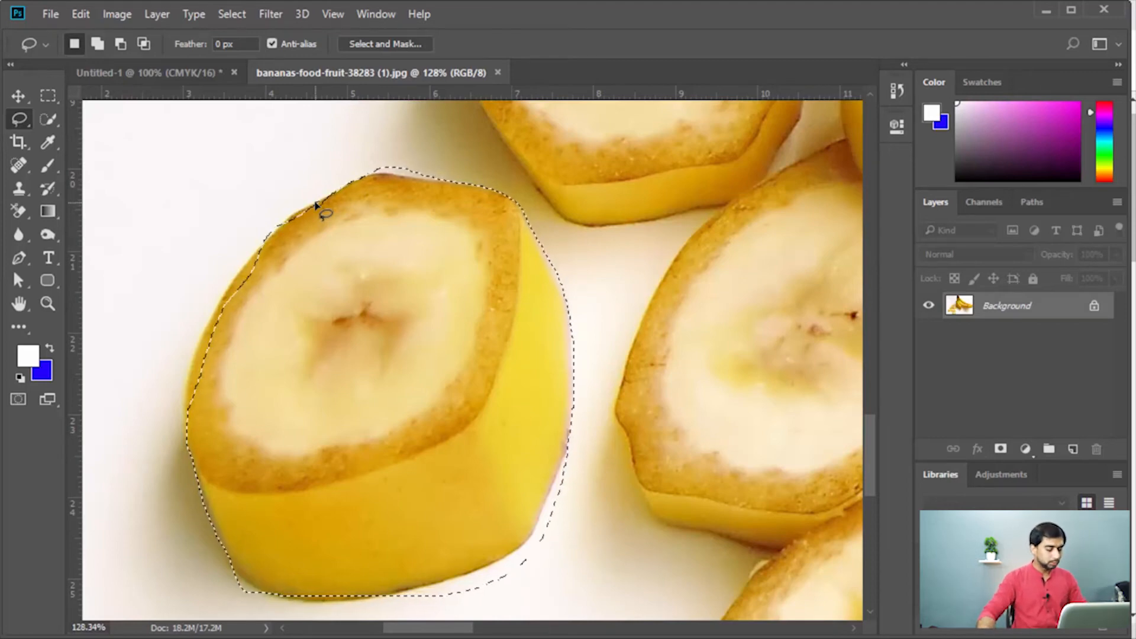
key(ctrl+d)
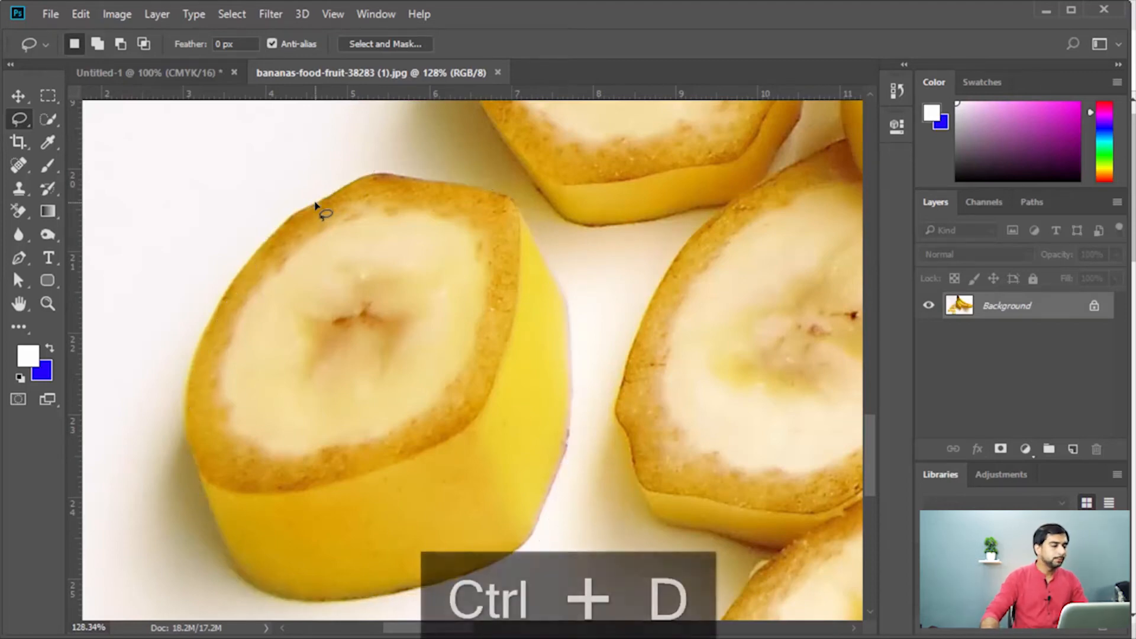
Try tracing the leftmost slice's edge with the Magnetic Lasso, from its top down the left side and along the bottom.
right_click(18, 119)
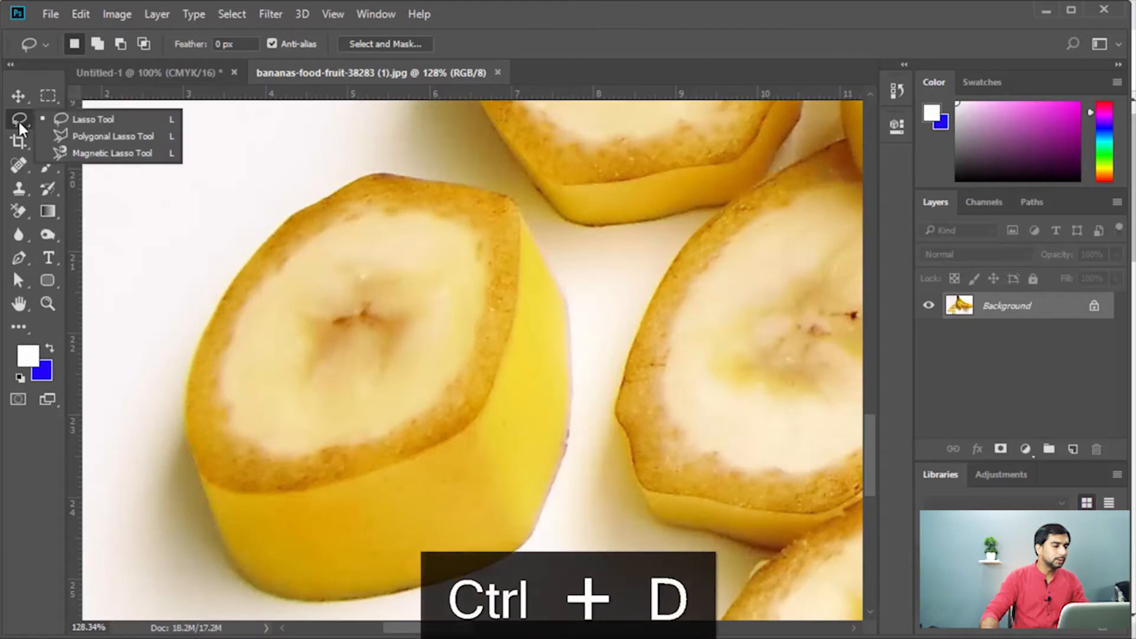
click(95, 153)
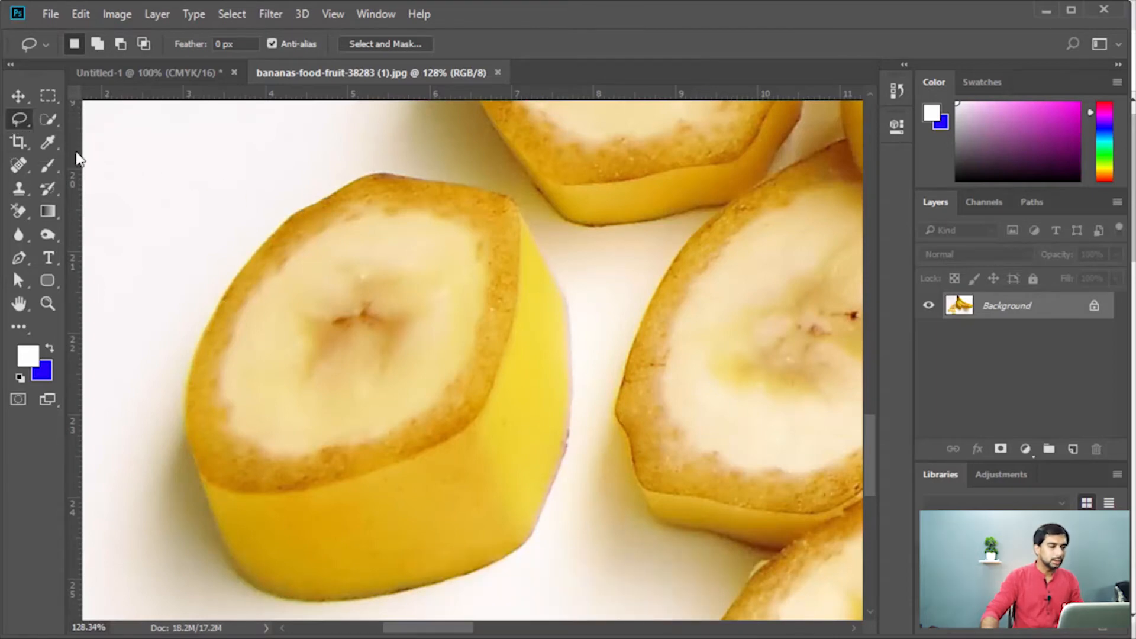
click(367, 176)
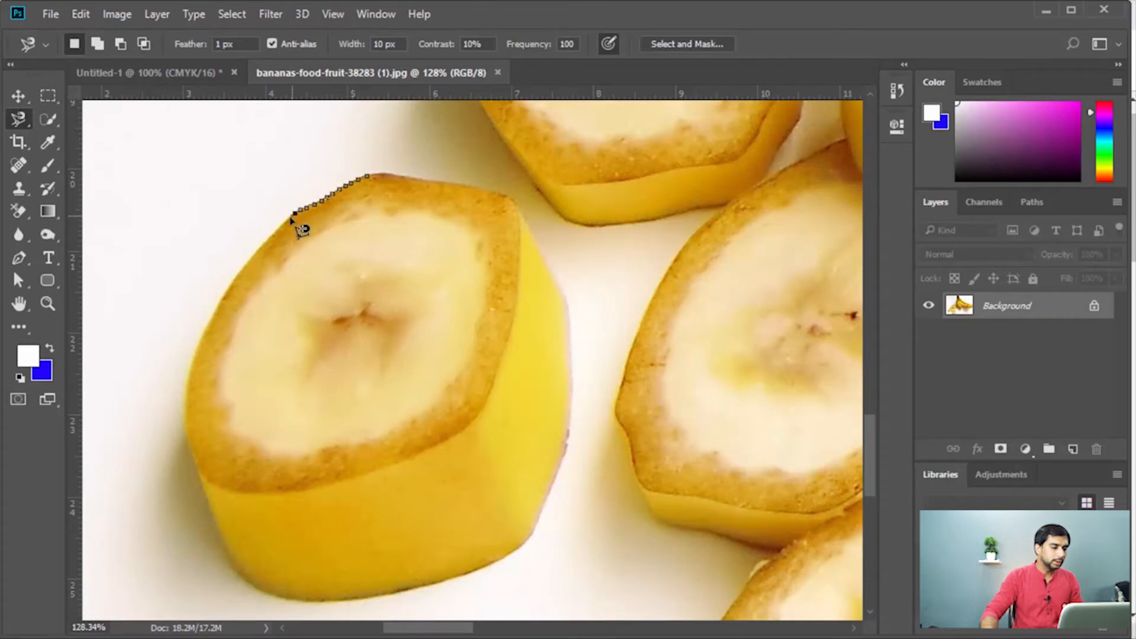
mouse_move(291, 219)
mouse_down()
mouse_move(221, 302)
mouse_move(191, 377)
mouse_up()
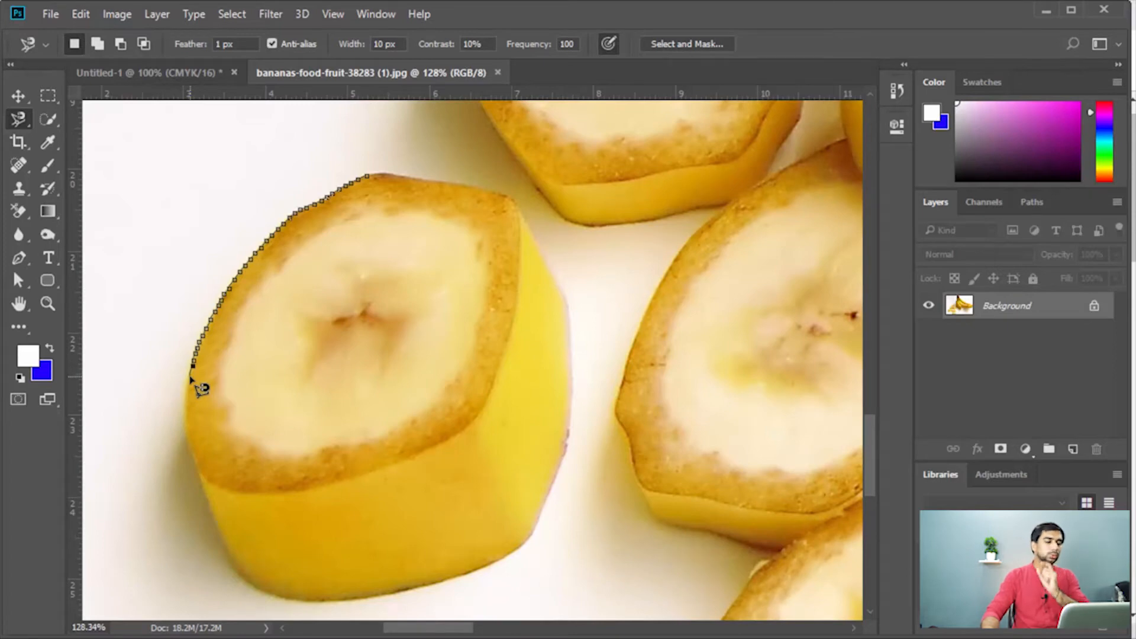
mouse_move(190, 377)
mouse_down()
mouse_move(193, 473)
mouse_move(242, 582)
mouse_move(311, 603)
mouse_move(442, 586)
mouse_up()
drag(448, 586, 476, 574)
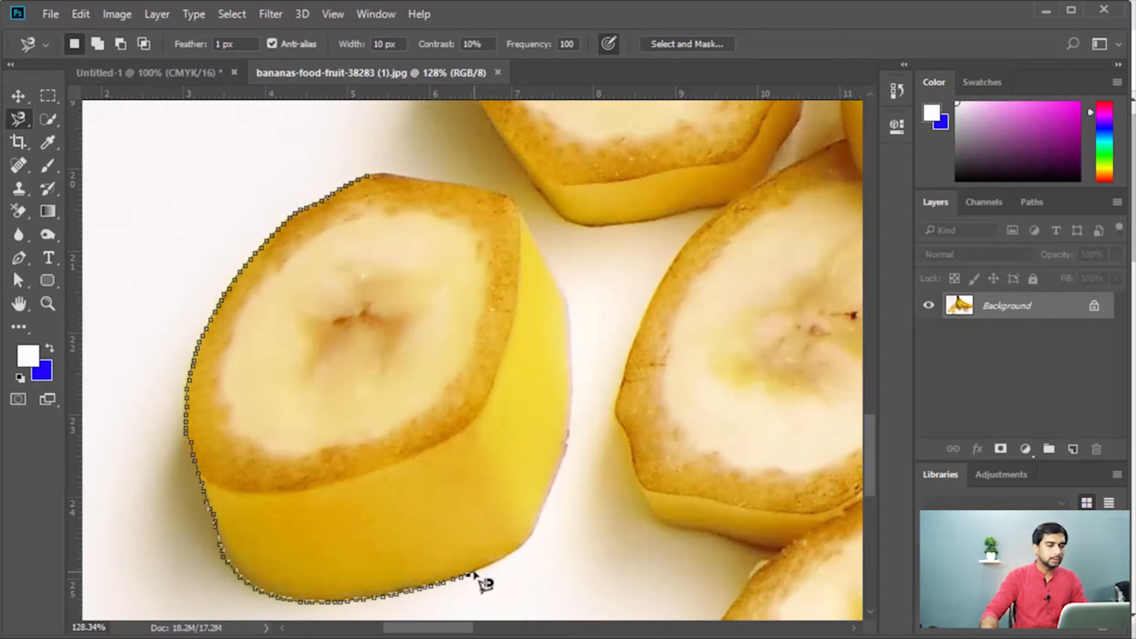
key(Escape)
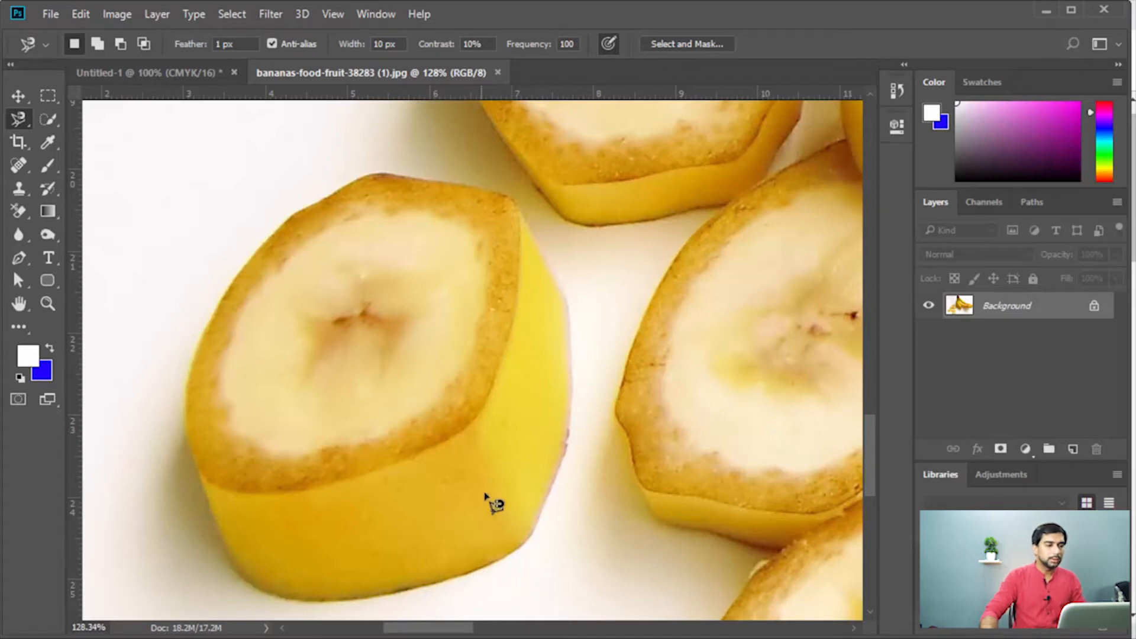
Trace the leftmost slice's outline counterclockwise with the Magnetic Lasso from its upper-left edge around to its top, using a 10 px width.
click(385, 44)
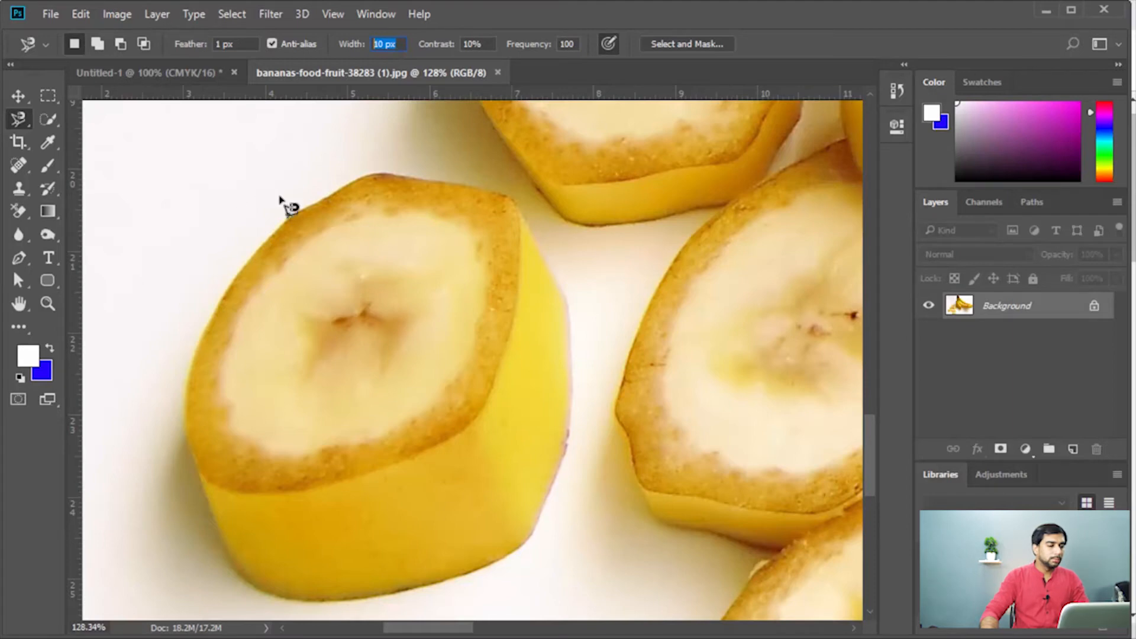
click(337, 195)
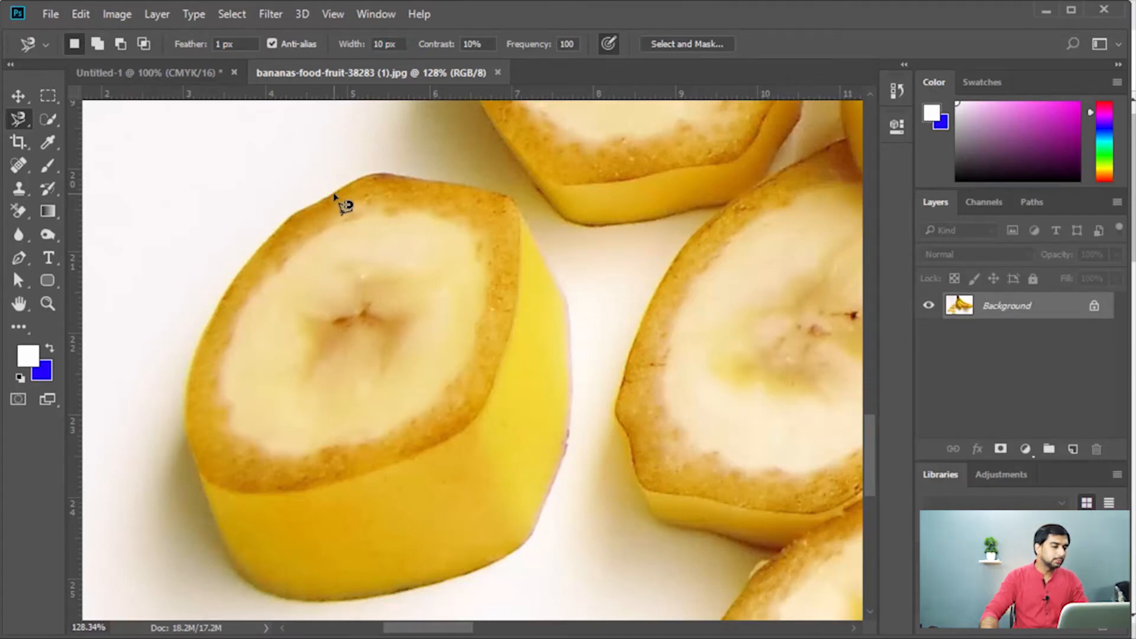
mouse_move(220, 320)
mouse_down()
mouse_move(196, 376)
mouse_move(197, 432)
mouse_move(204, 491)
mouse_move(245, 586)
mouse_move(288, 606)
mouse_move(376, 602)
mouse_move(511, 557)
mouse_move(562, 463)
mouse_move(577, 320)
mouse_move(528, 215)
mouse_move(491, 188)
mouse_move(381, 173)
mouse_up()
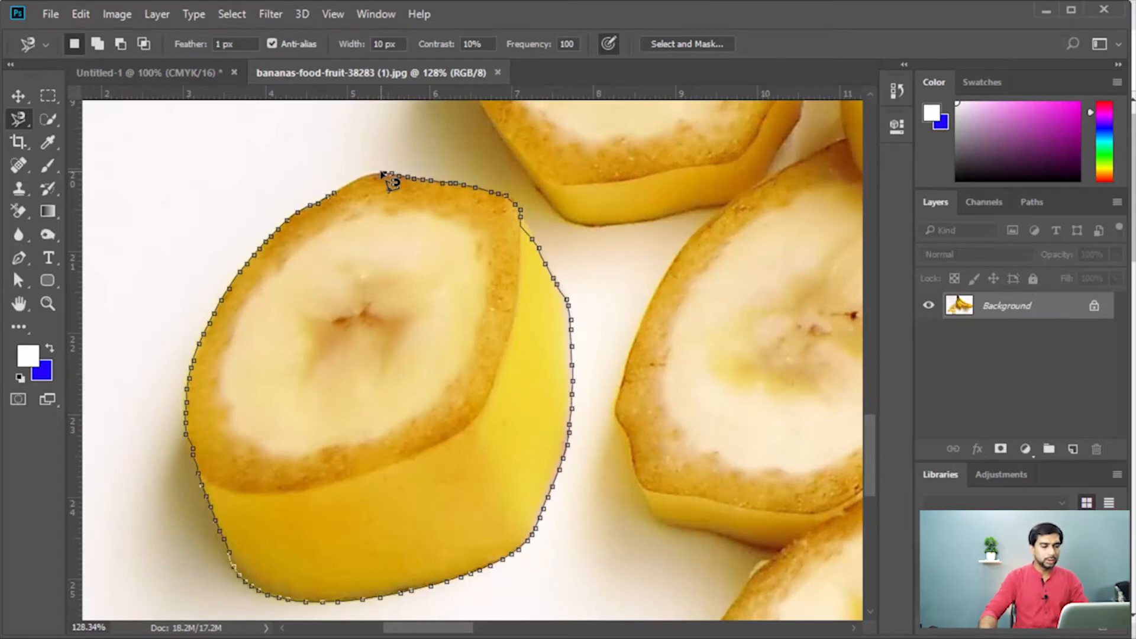
Run the magnetic path astray across the slice's interior and remove the anchor points back to the slice's upper-right corner.
mouse_move(382, 173)
mouse_down()
mouse_move(425, 224)
mouse_move(523, 232)
mouse_move(408, 254)
mouse_move(439, 264)
mouse_up()
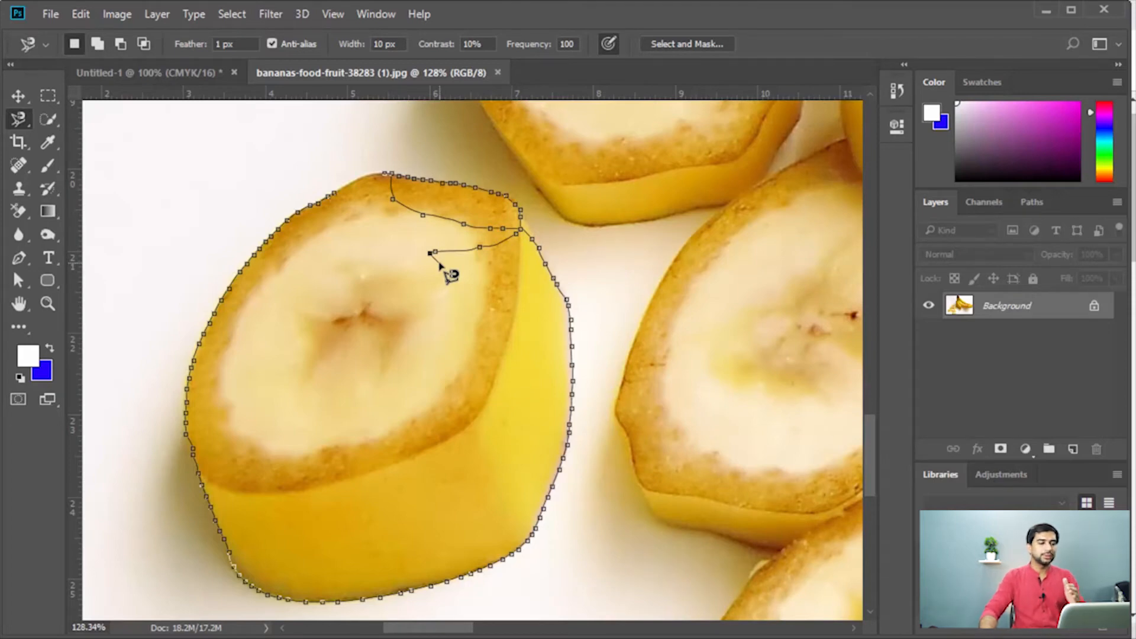
mouse_move(439, 257)
mouse_down()
mouse_move(386, 226)
mouse_move(365, 248)
mouse_move(366, 276)
mouse_up()
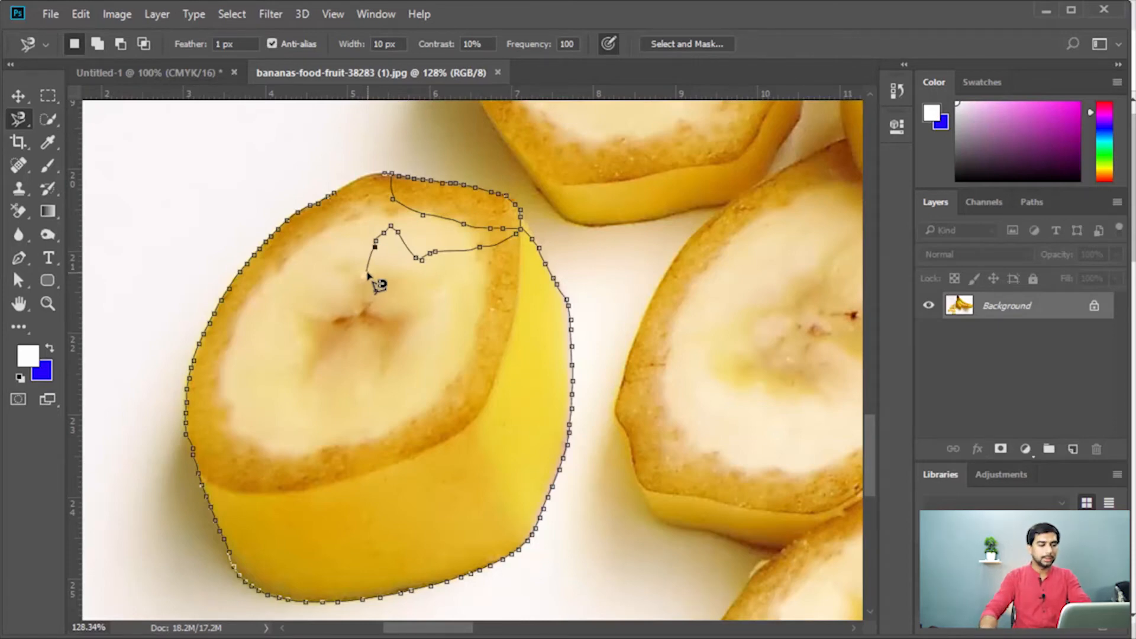
mouse_move(367, 276)
mouse_down()
mouse_move(380, 283)
mouse_move(391, 235)
mouse_move(436, 226)
mouse_move(469, 203)
mouse_move(459, 200)
mouse_up()
key(BackSpace)
key(BackSpace)
key(BackSpace)
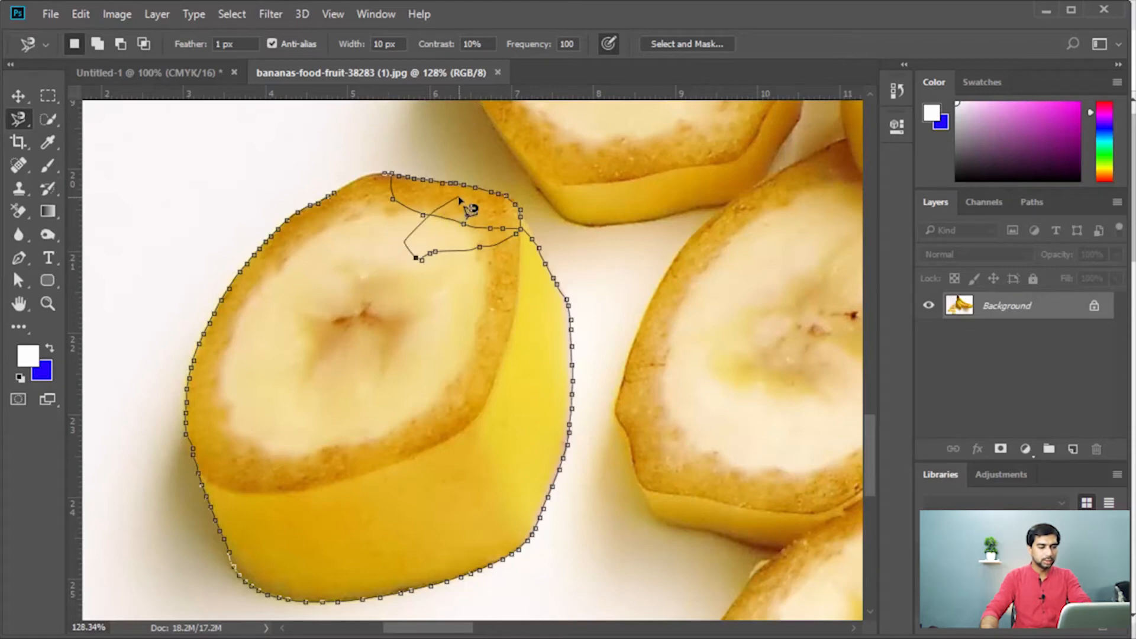
key(BackSpace)
key(BackSpace)
key(BackSpace)
key(BackSpace)
key(BackSpace)
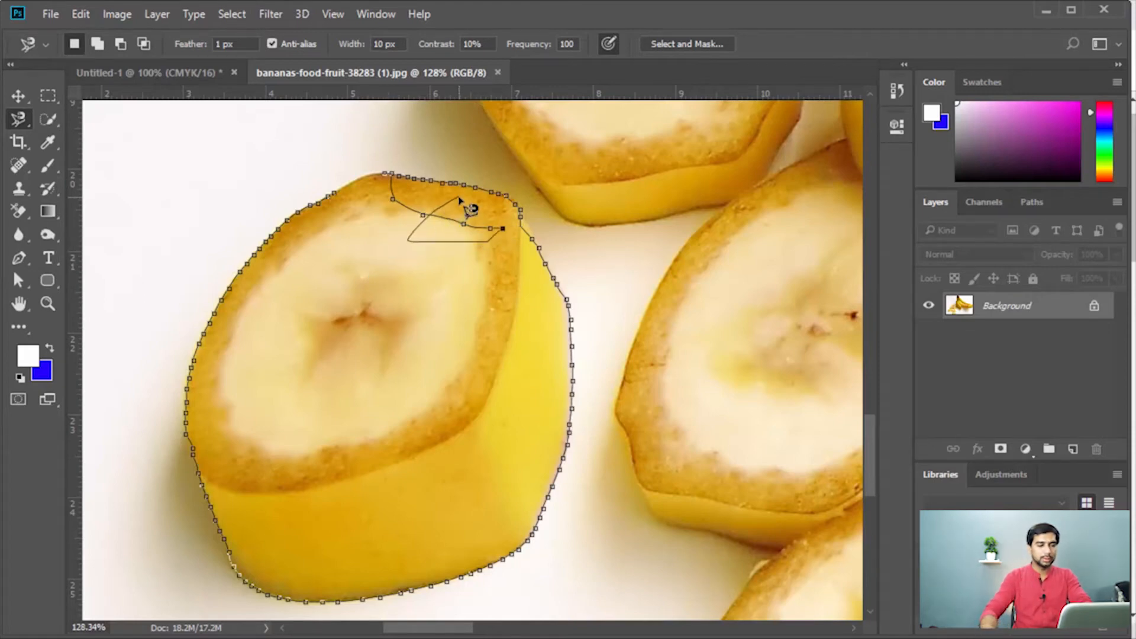
key(BackSpace)
key(BackSpace)
key(BackSpace)
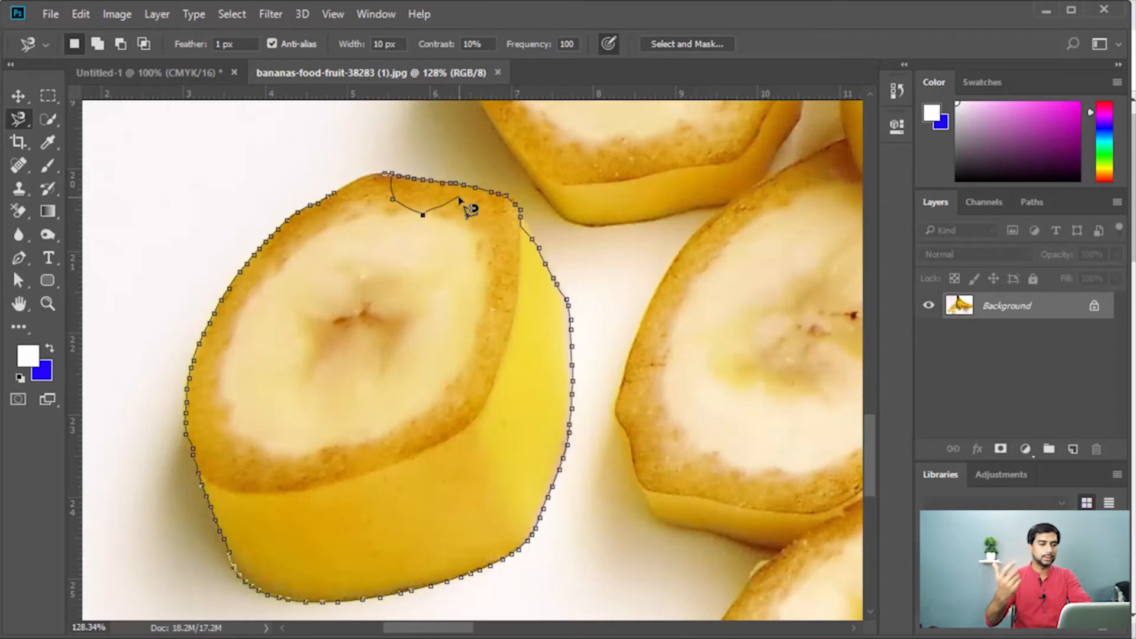
key(BackSpace)
key(BackSpace)
key(BackSpace)
key(BackSpace)
key(BackSpace)
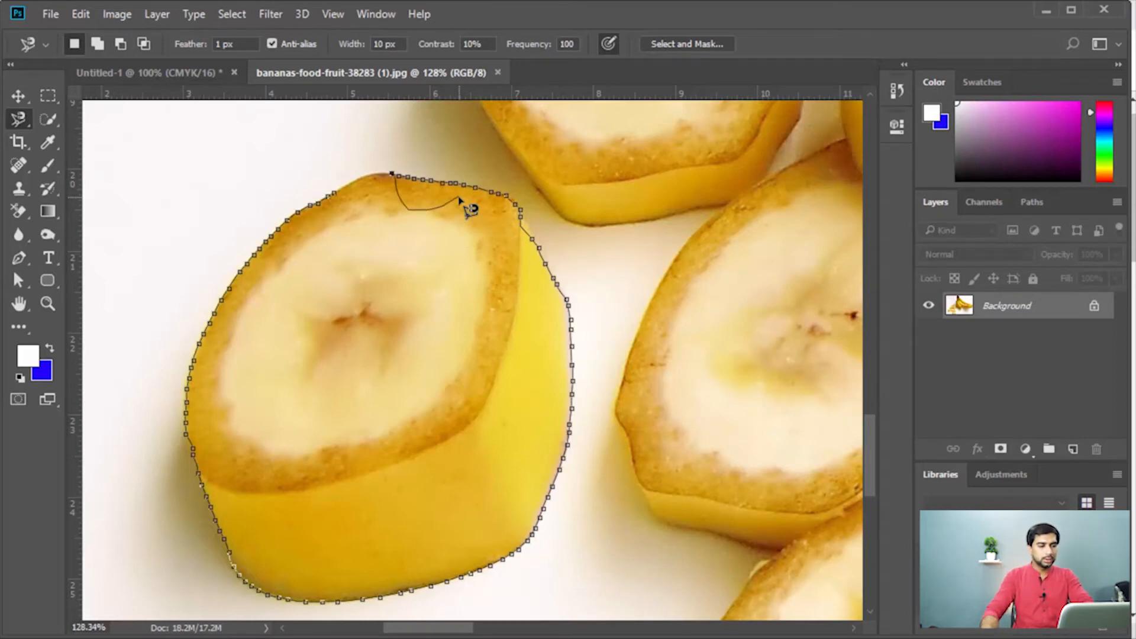
key(BackSpace)
key(BackSpace)
key(BackSpace)
key(BackSpace)
key(BackSpace)
key(BackSpace)
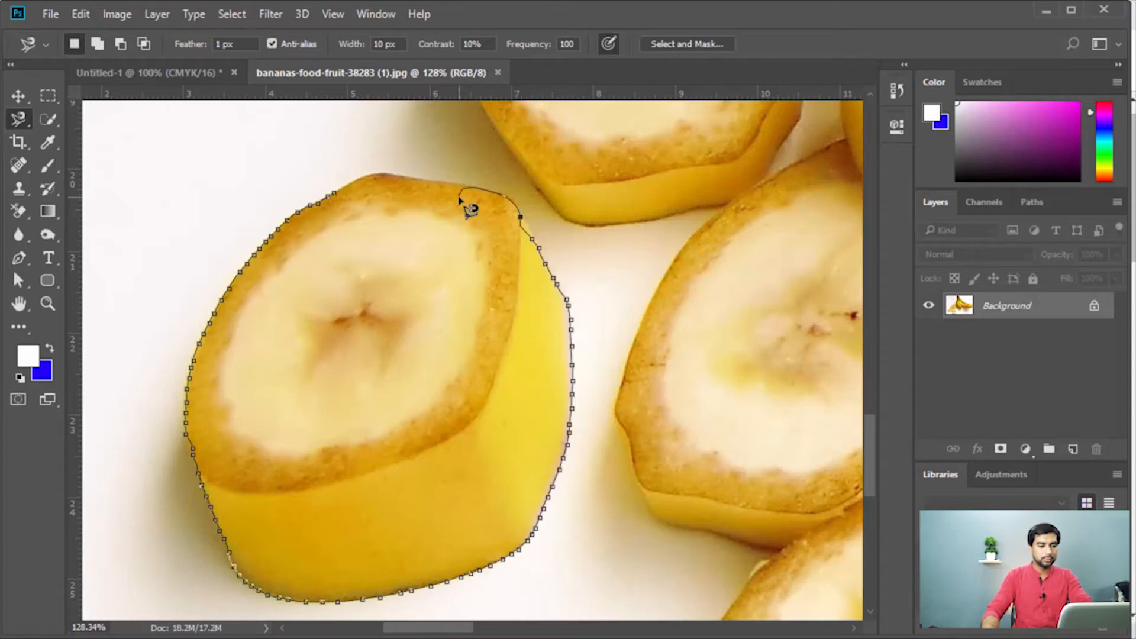
Remove the misplaced anchors at the slice's upper-right corner, retrace the top edge and close the path into a selection.
click(486, 192)
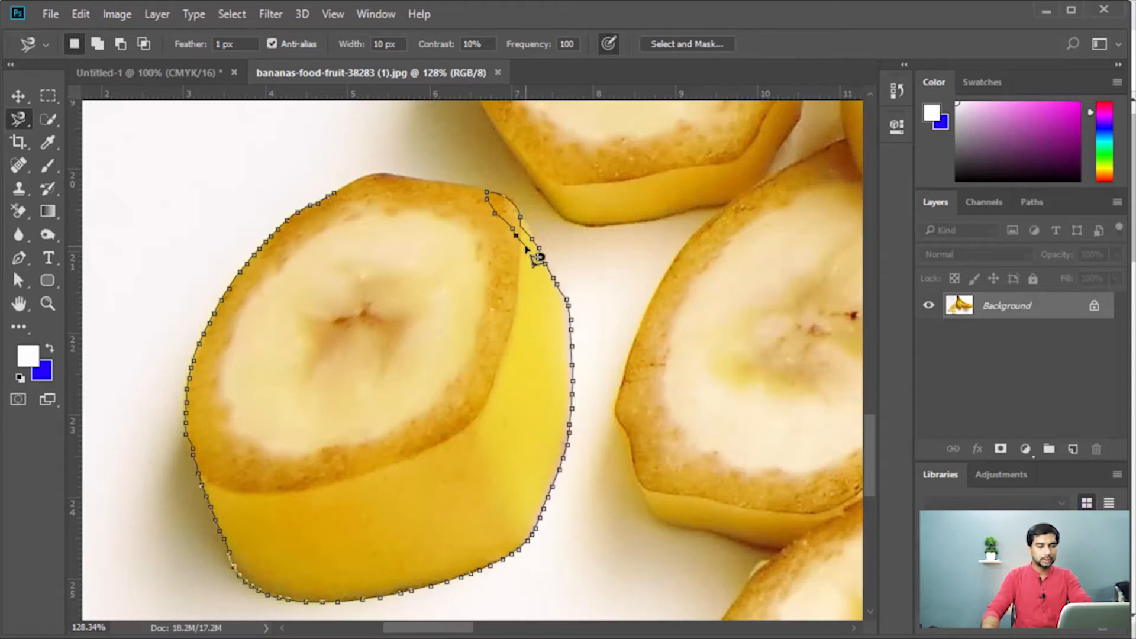
key(BackSpace)
key(BackSpace)
key(BackSpace)
key(BackSpace)
key(BackSpace)
key(BackSpace)
key(BackSpace)
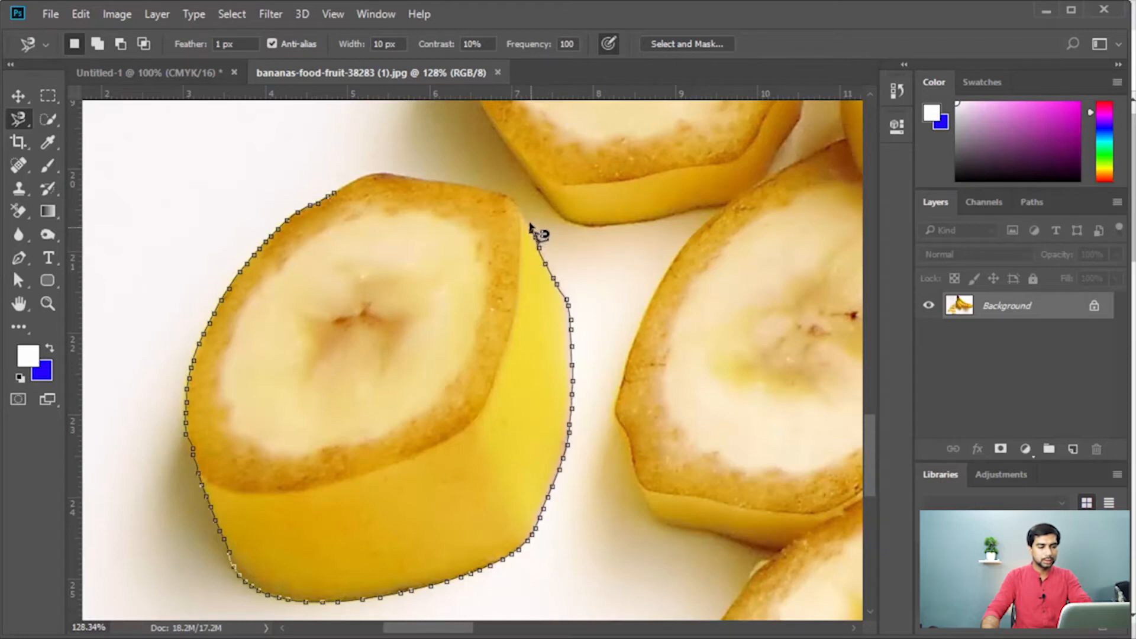
mouse_move(531, 226)
mouse_down()
mouse_move(501, 193)
mouse_move(507, 204)
mouse_move(395, 174)
mouse_move(334, 197)
mouse_up()
click(334, 198)
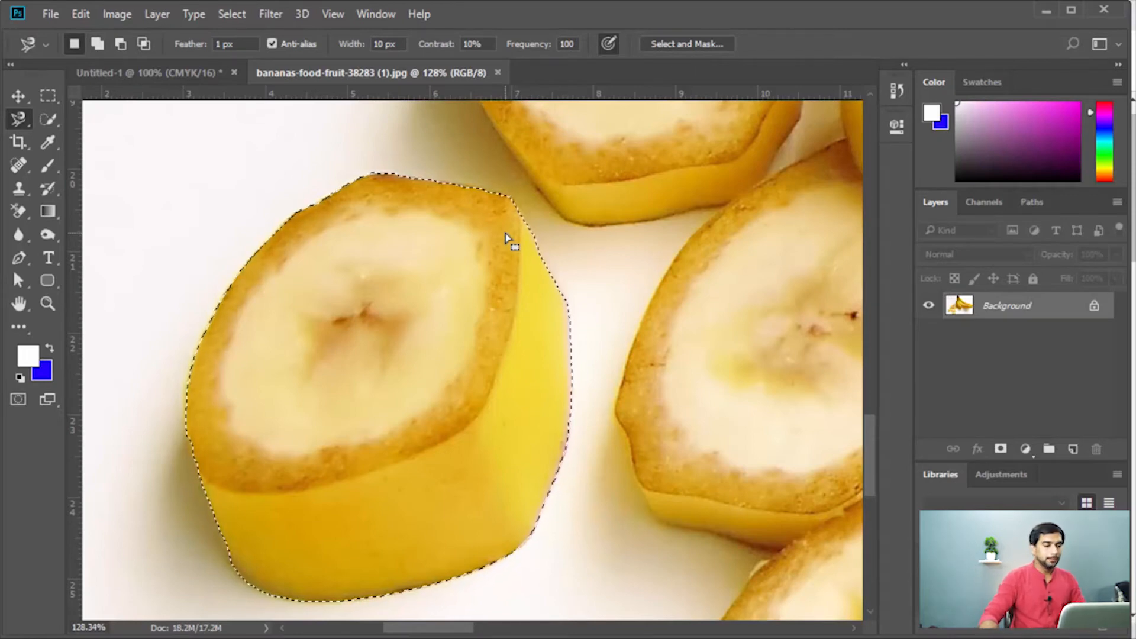
Copy the selected banana slice to a new layer and hide the Background layer.
right_click(412, 232)
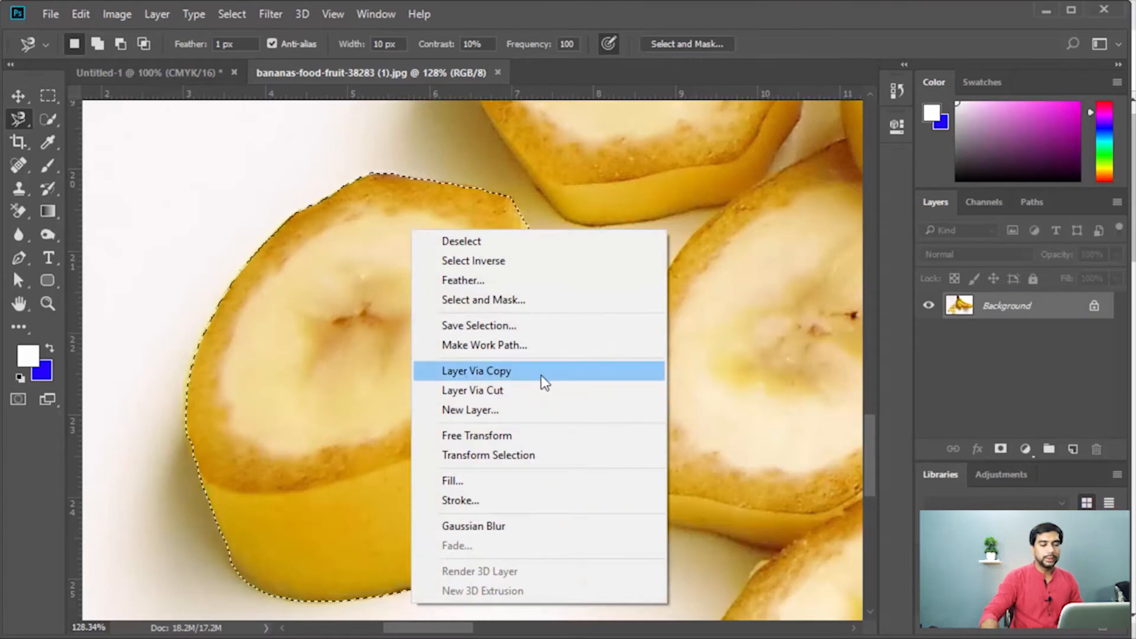
click(506, 372)
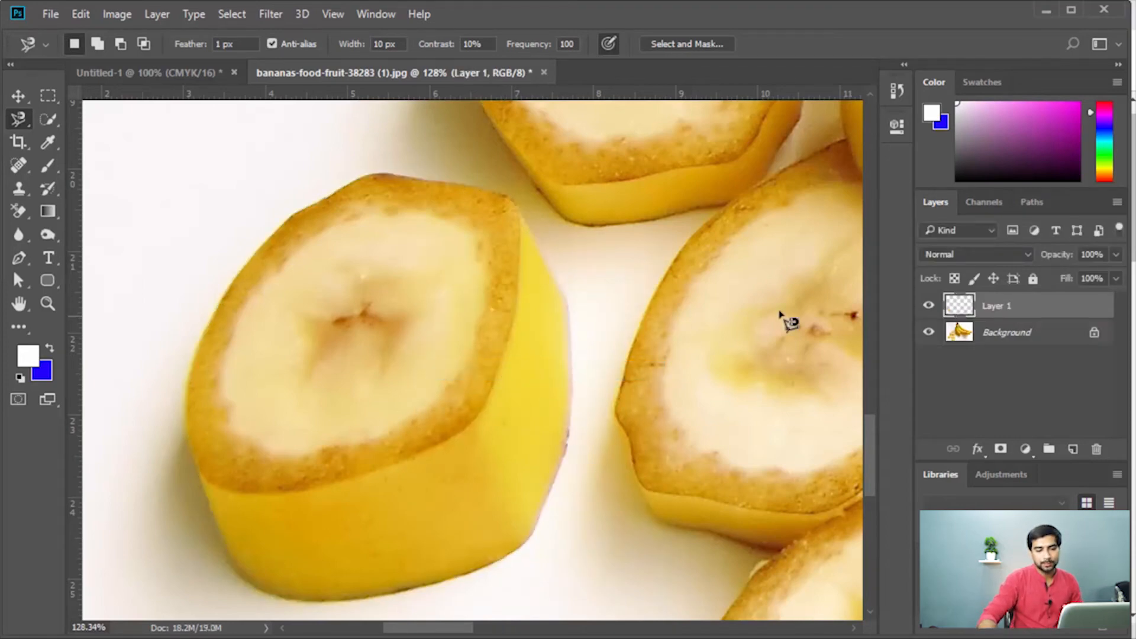
click(929, 334)
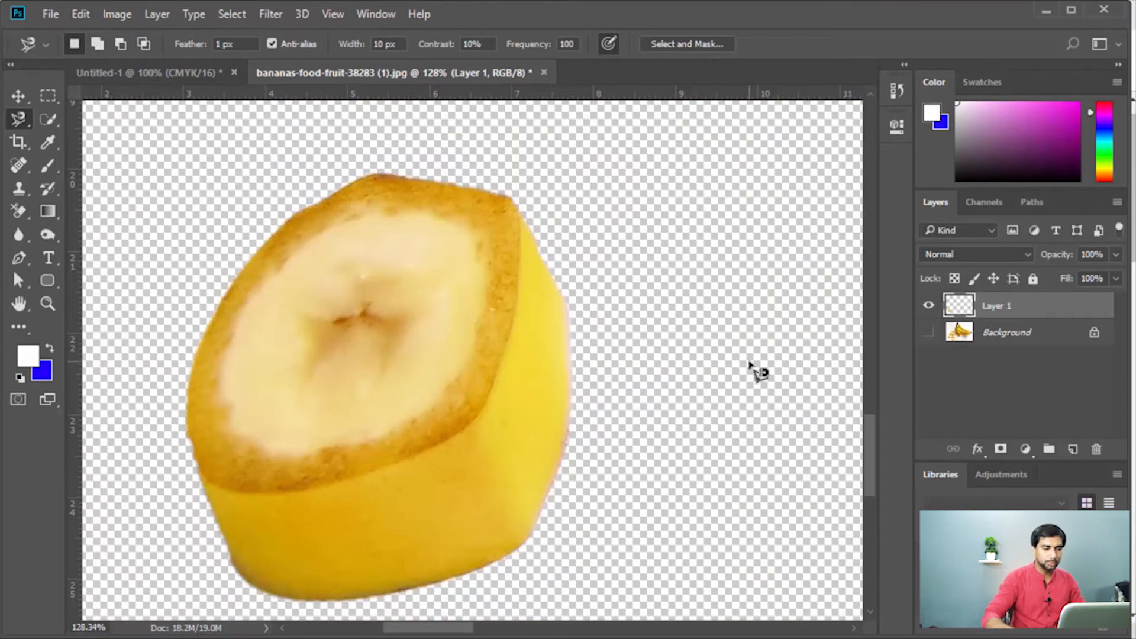
Examine the isolated slice's cut-out edges up close and within the whole canvas.
key(ctrl+minus)
key(ctrl+minus)
key(ctrl+minus)
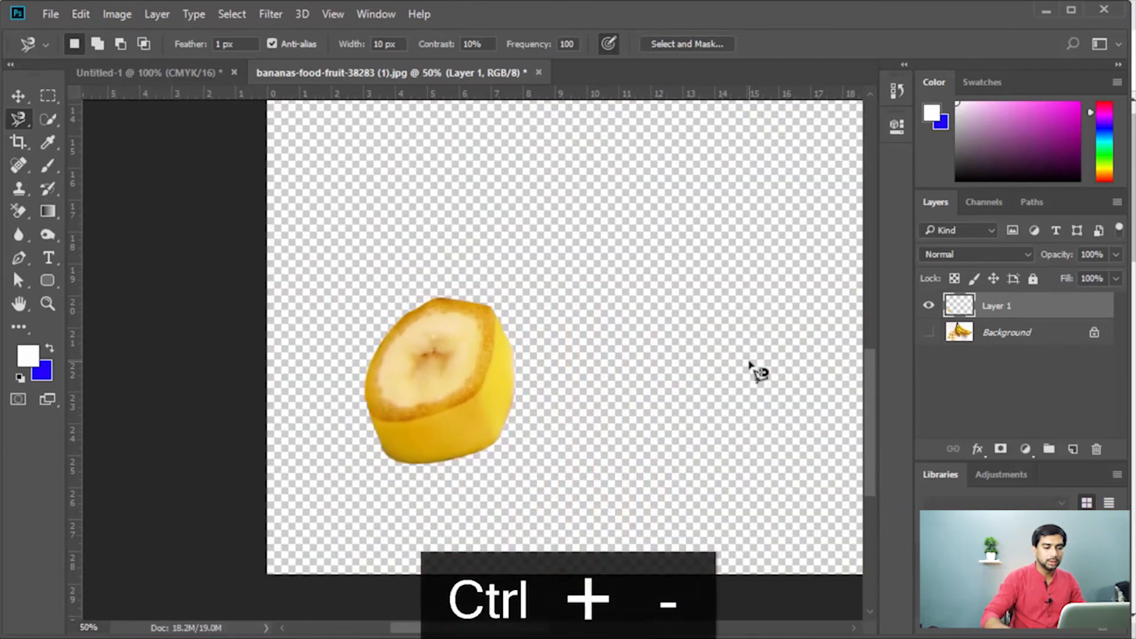
key(ctrl+minus)
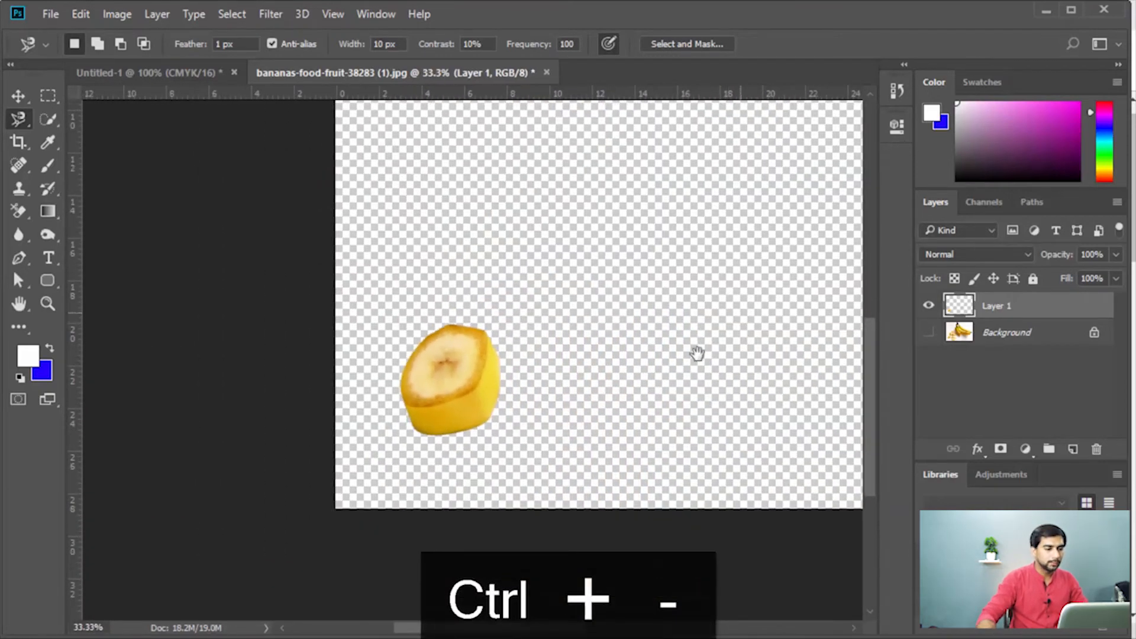
drag(697, 355, 657, 326)
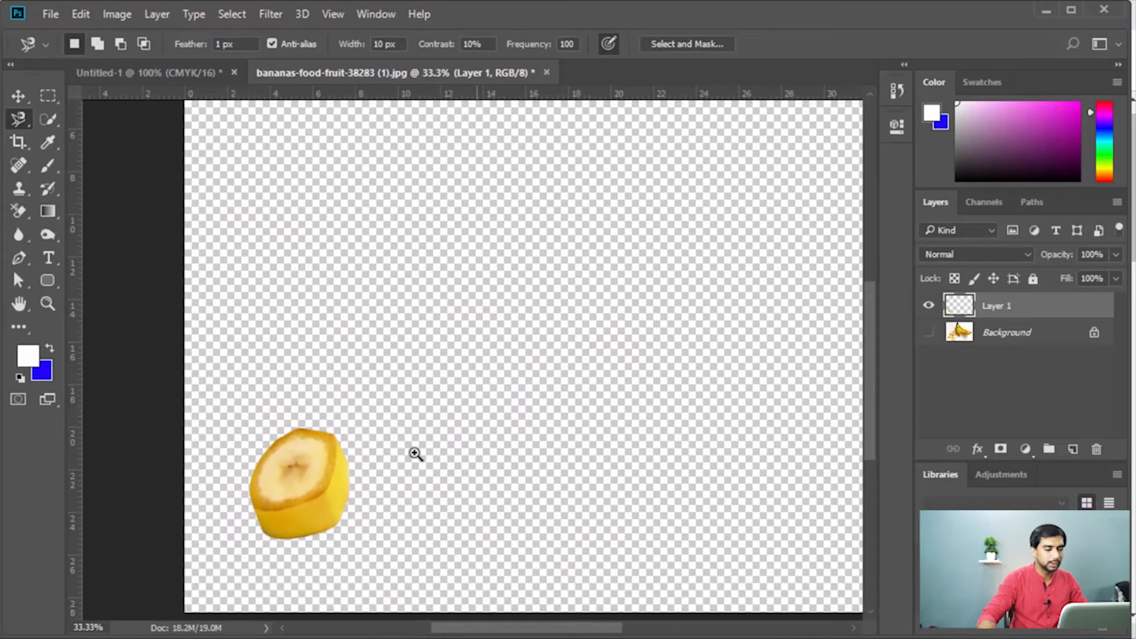
key(z)
drag(317, 451, 390, 477)
drag(551, 295, 556, 287)
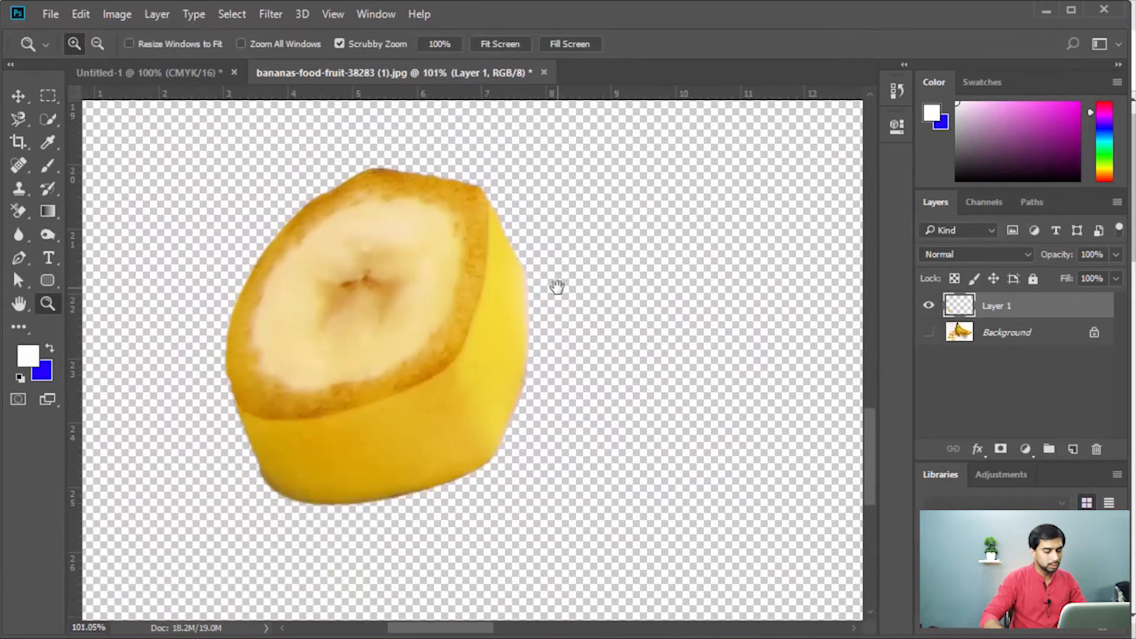
key(shift+minus)
key(ctrl+minus)
key(ctrl+minus)
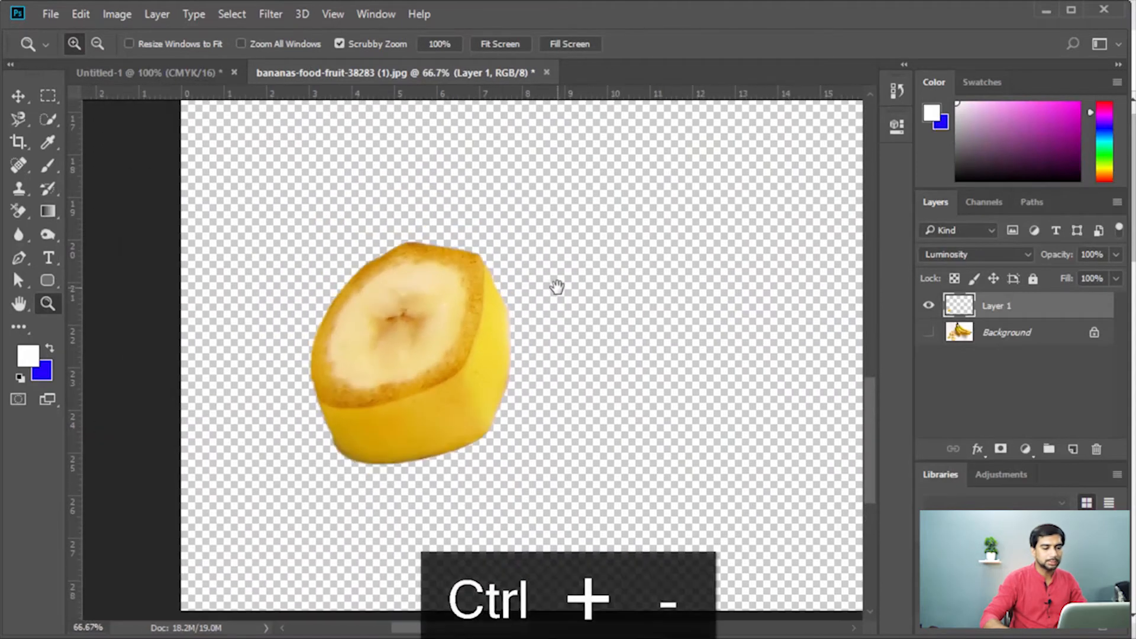
key(ctrl+minus)
key(ctrl+minus)
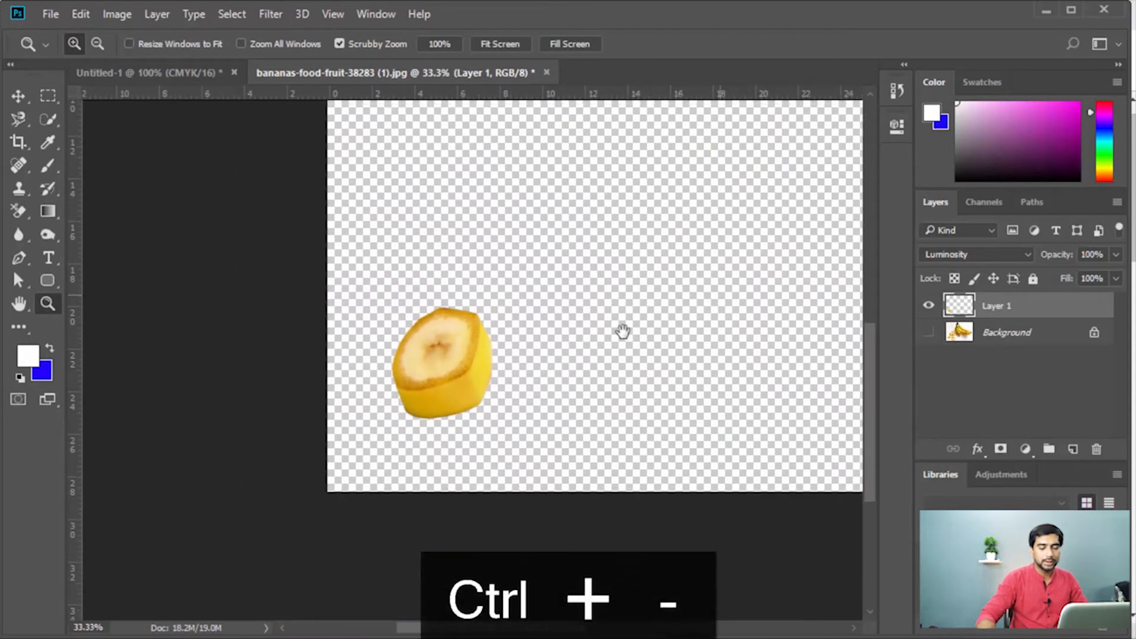
drag(621, 329, 554, 382)
Show the Background again, delete the copied slice layer, and undo back to the active selection around the leftmost slice.
click(928, 331)
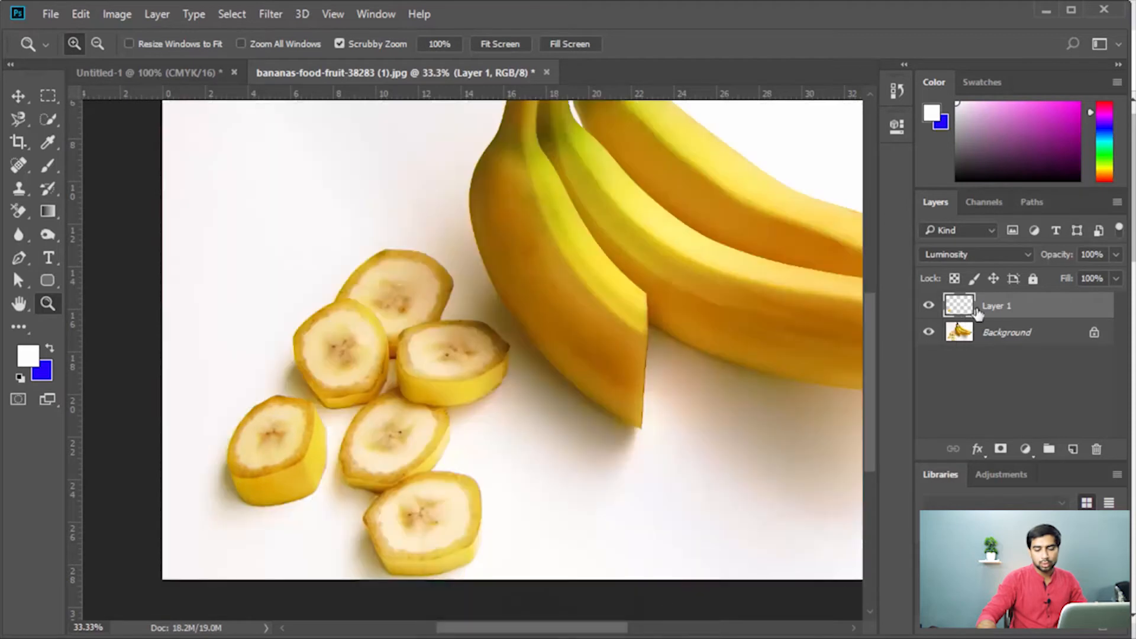
drag(1063, 312, 1096, 449)
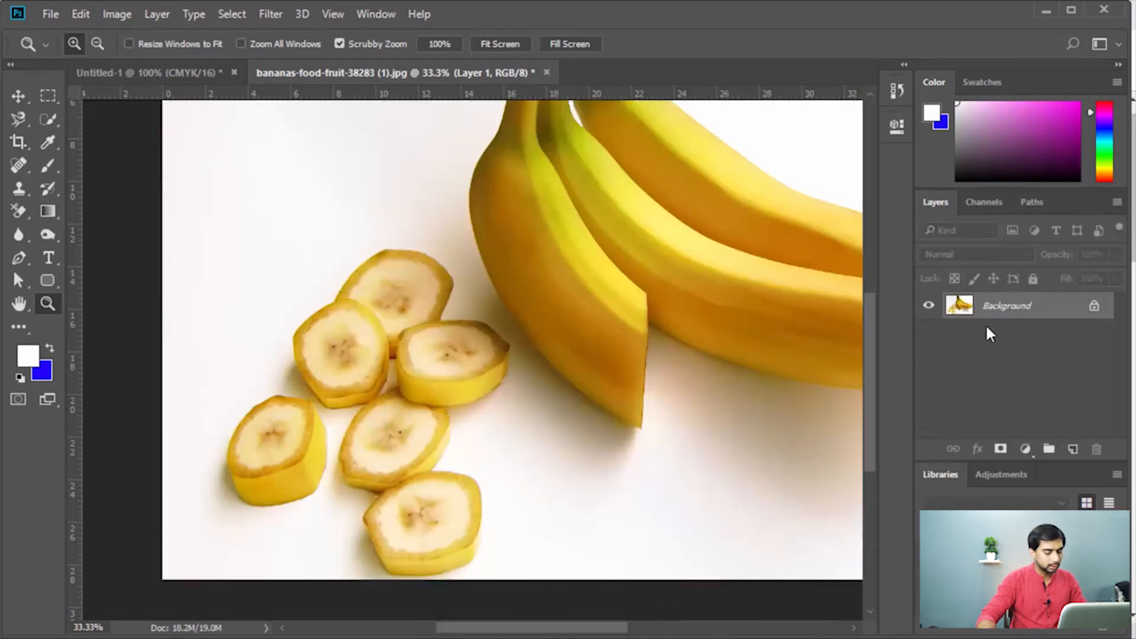
key(ctrl+alt+z)
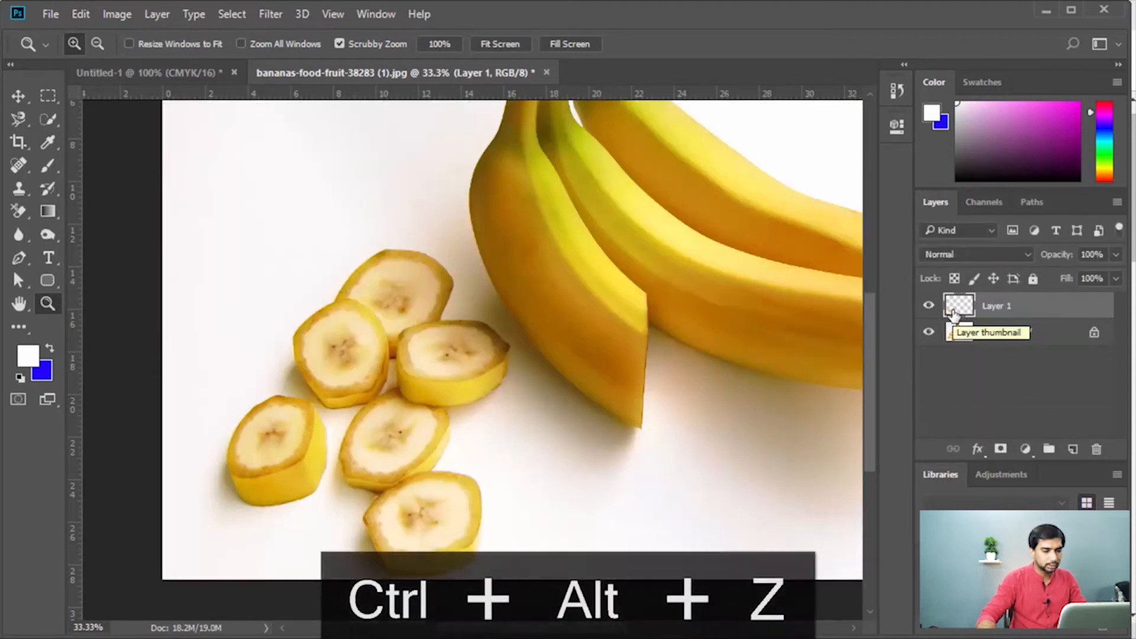
key(ctrl+alt+z)
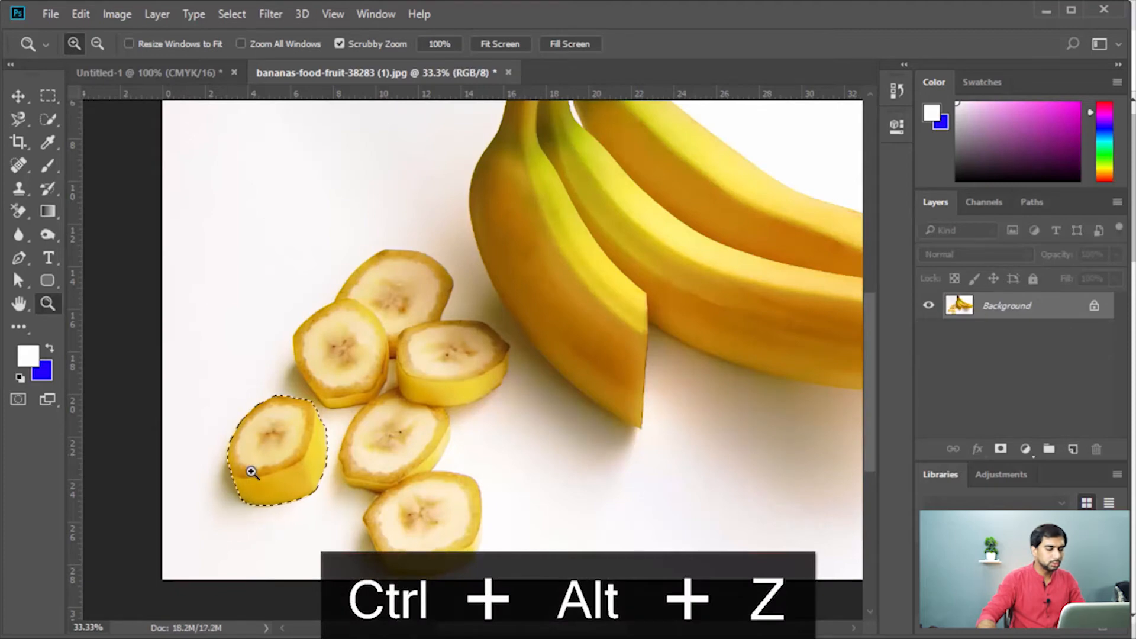
click(334, 482)
key(ctrl+alt+z)
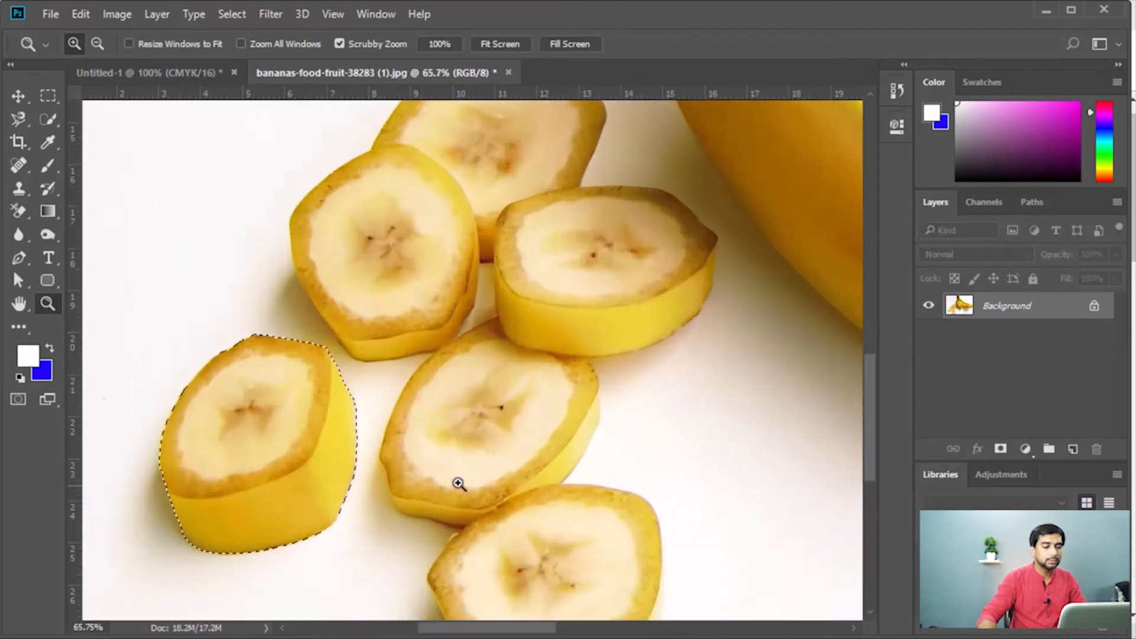
drag(459, 482, 562, 398)
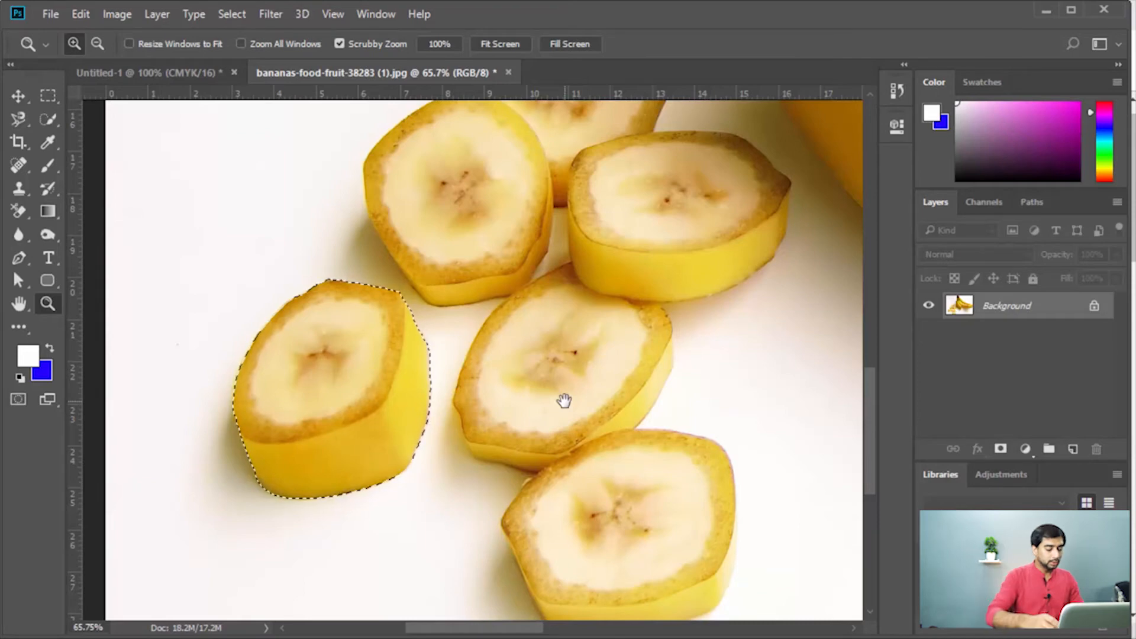
Copy the selected leftmost slice to a new layer and check it with the Background briefly hidden.
key(ctrl+j)
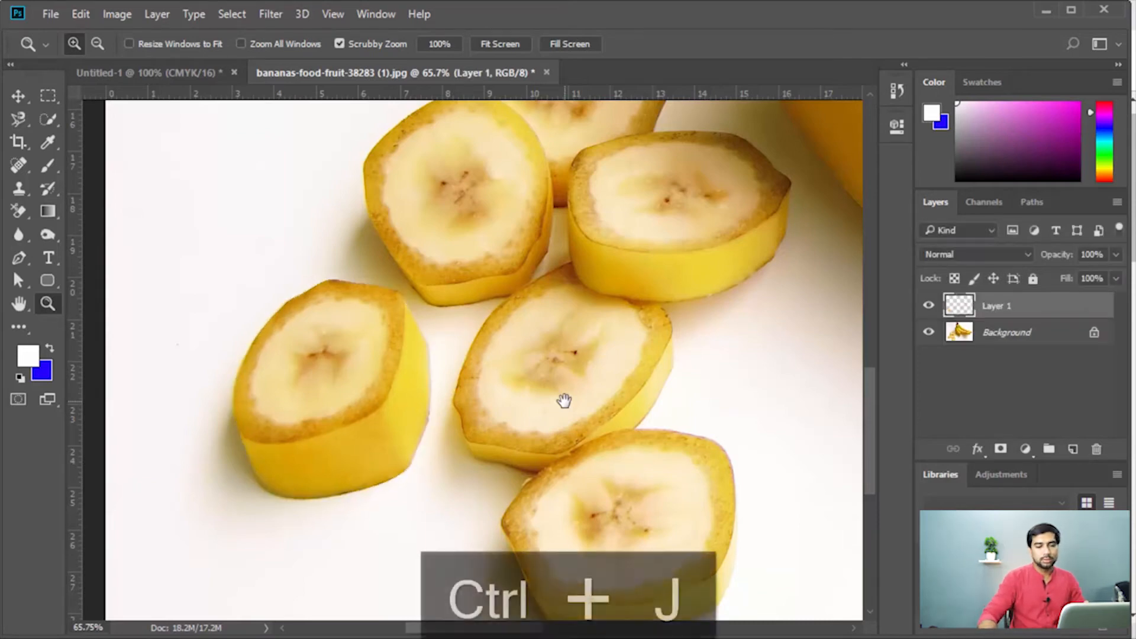
click(928, 332)
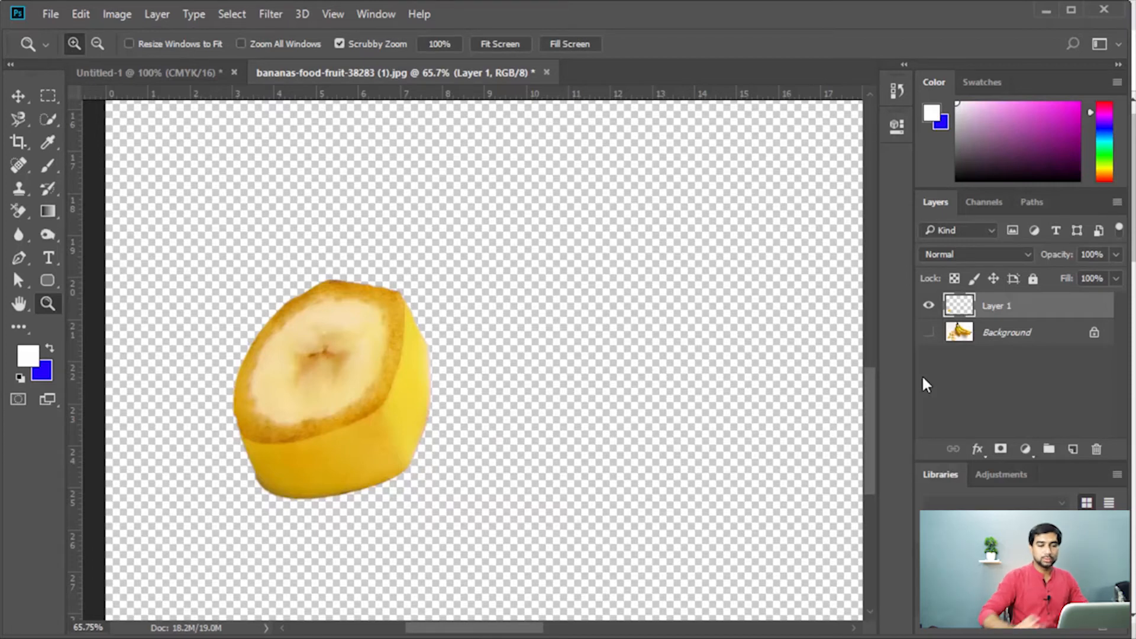
click(928, 332)
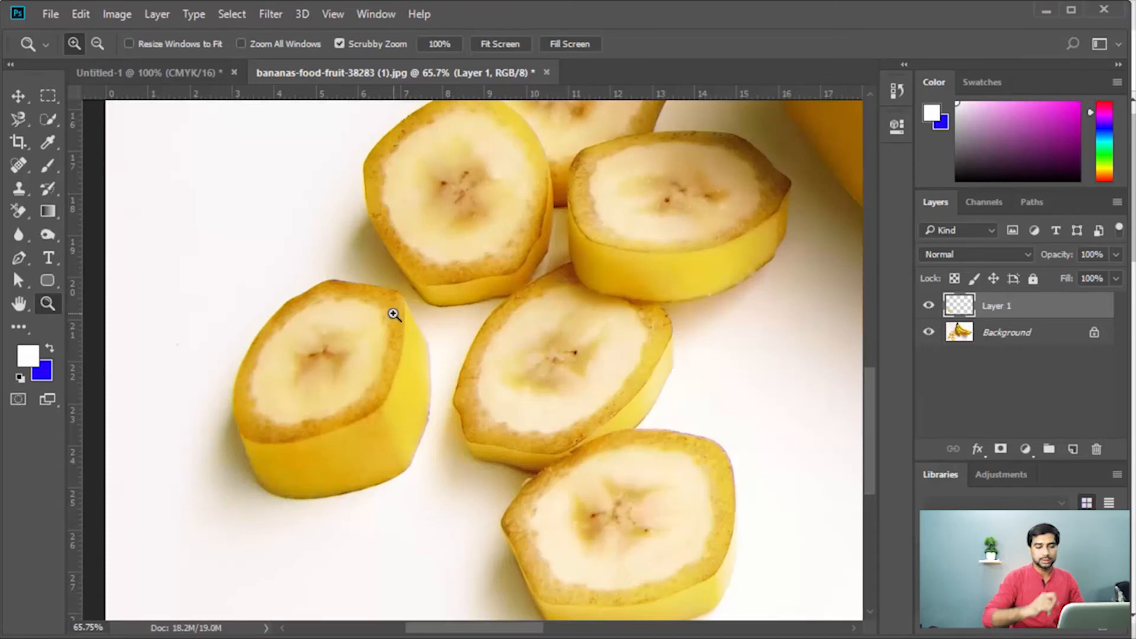
Switch to the Magic Wand tool and delete the copied slice layer.
click(20, 122)
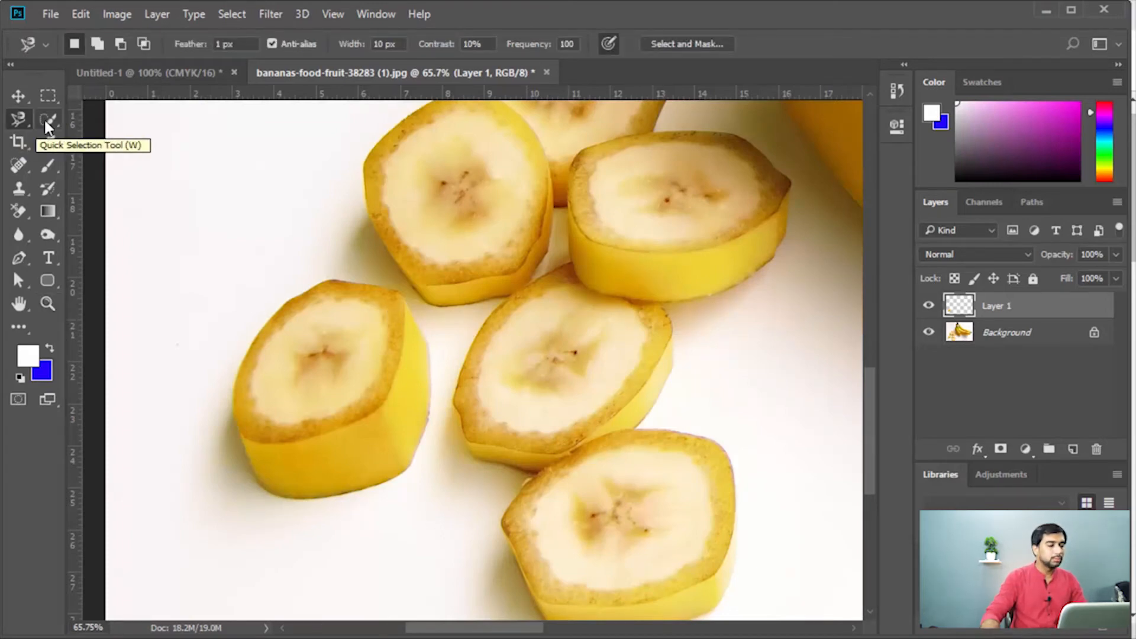
click(47, 120)
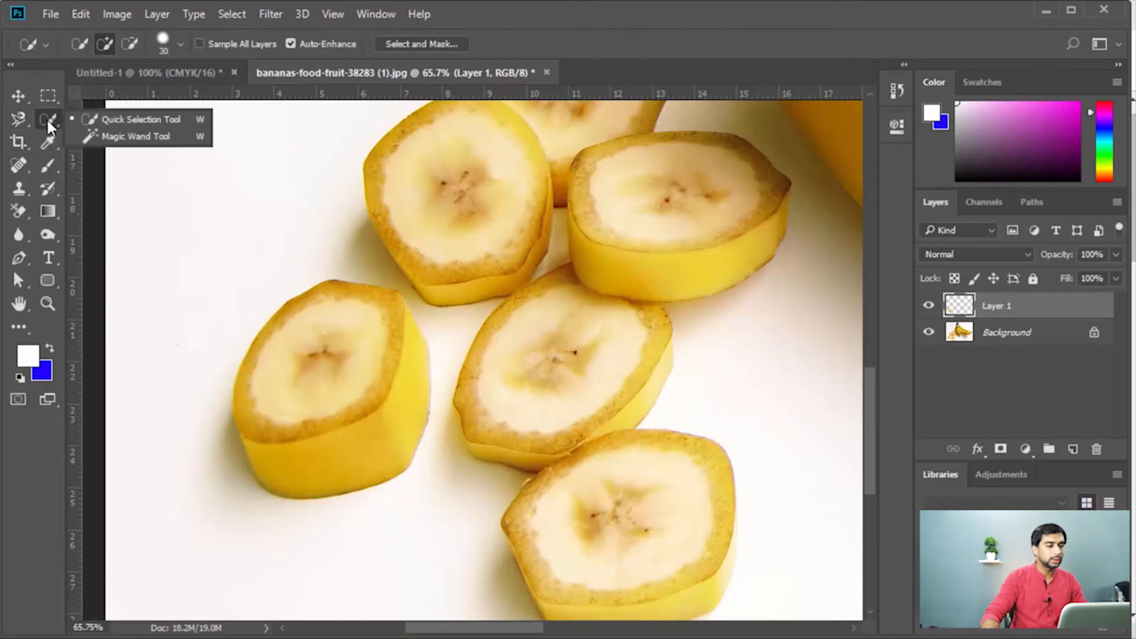
click(166, 147)
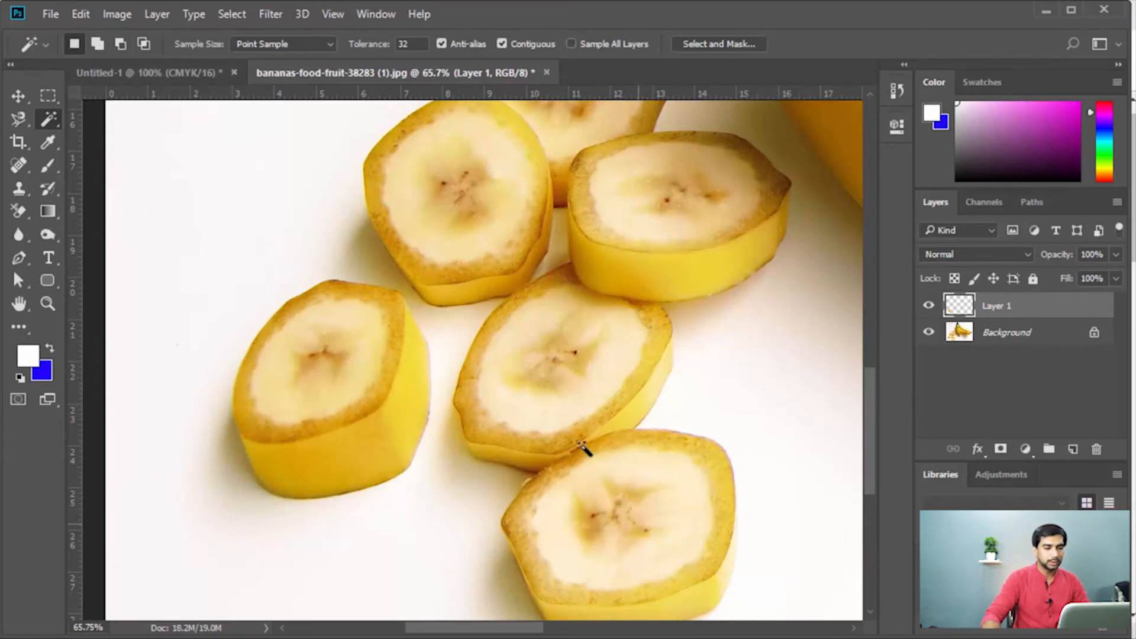
drag(686, 408, 662, 329)
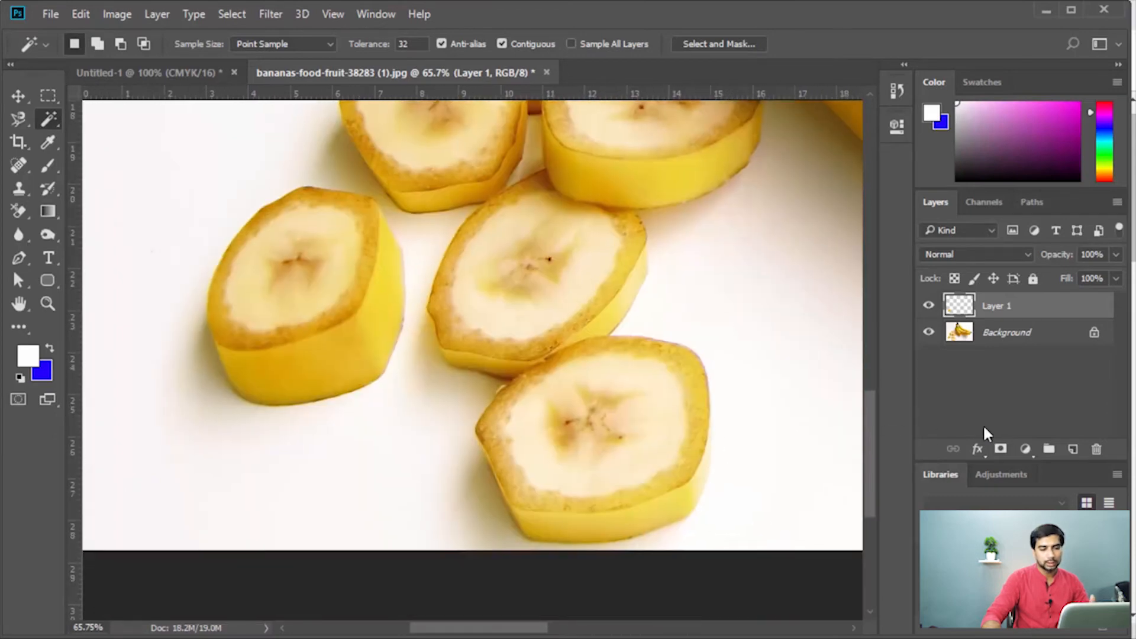
drag(1069, 308, 1096, 449)
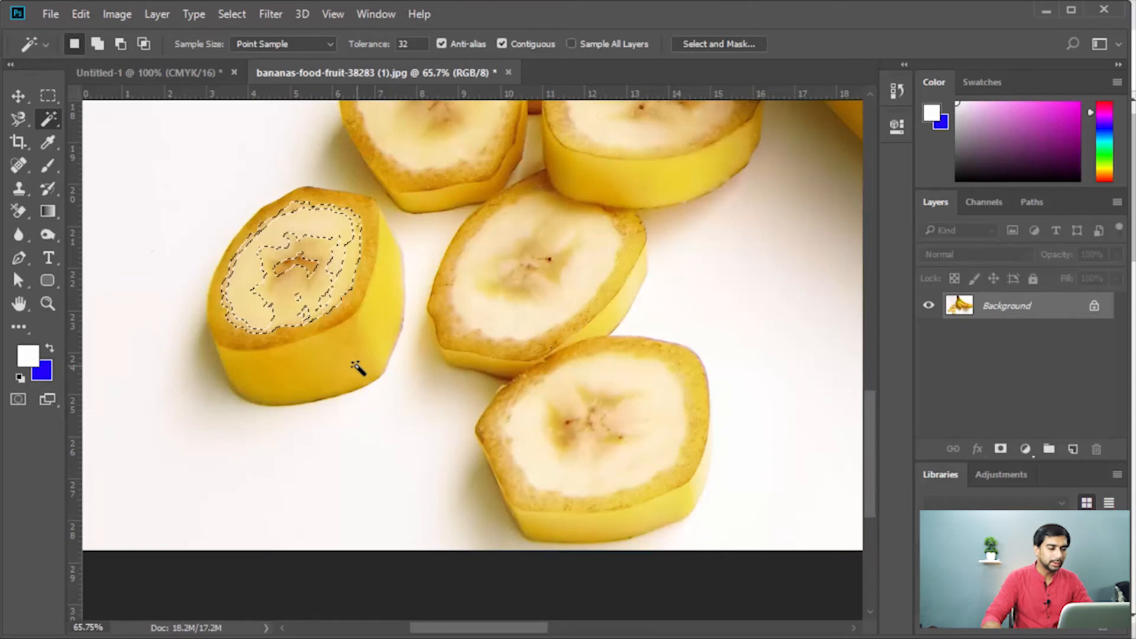
Try the Magic Wand on the leftmost slice's yellow side, resample it with a tolerance of 60, and clear the selection.
click(329, 367)
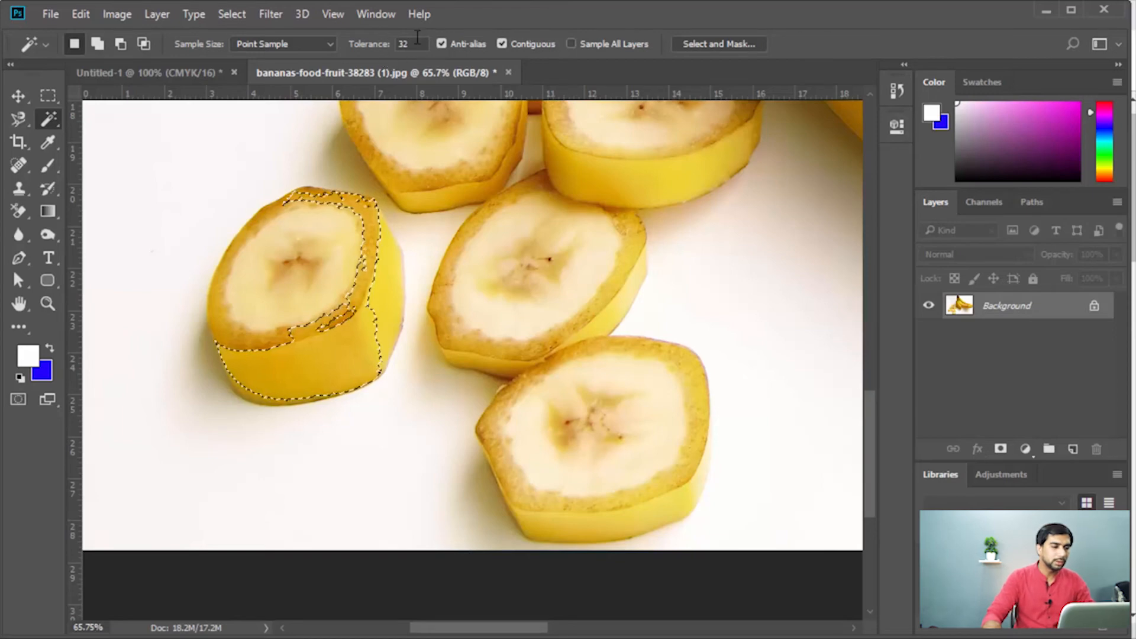
click(390, 47)
text(60)
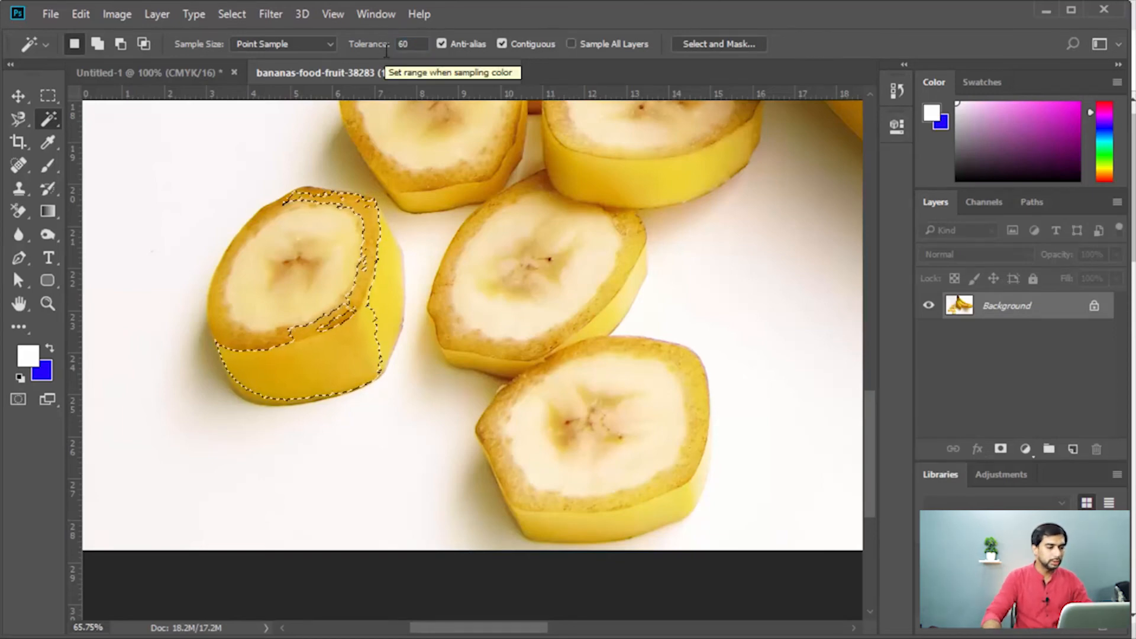
click(305, 266)
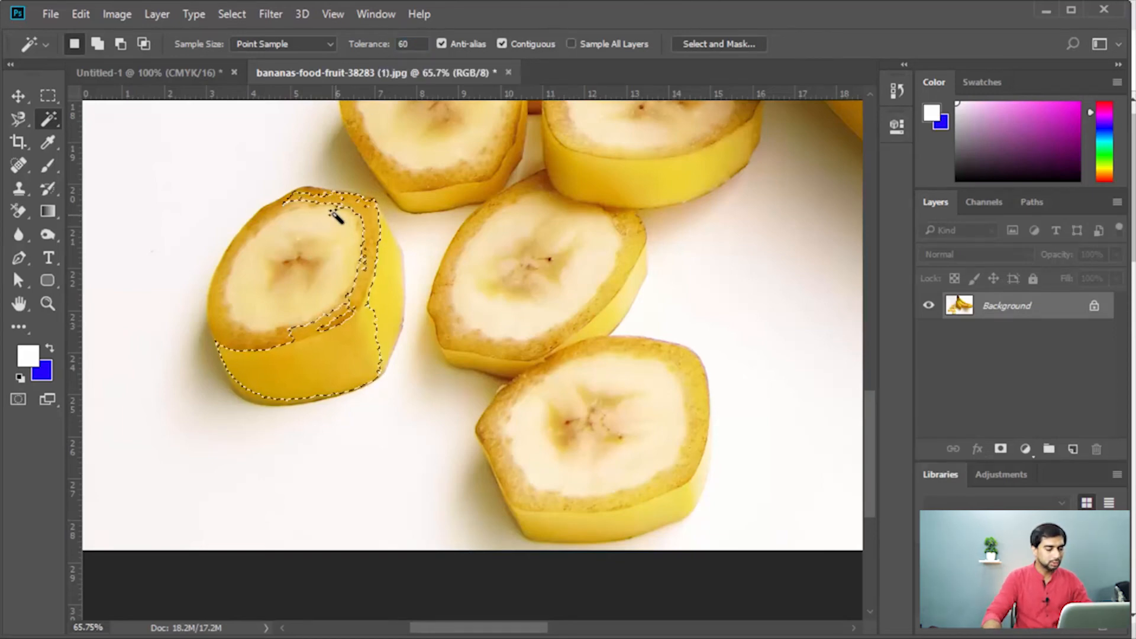
key(ctrl+d)
click(353, 357)
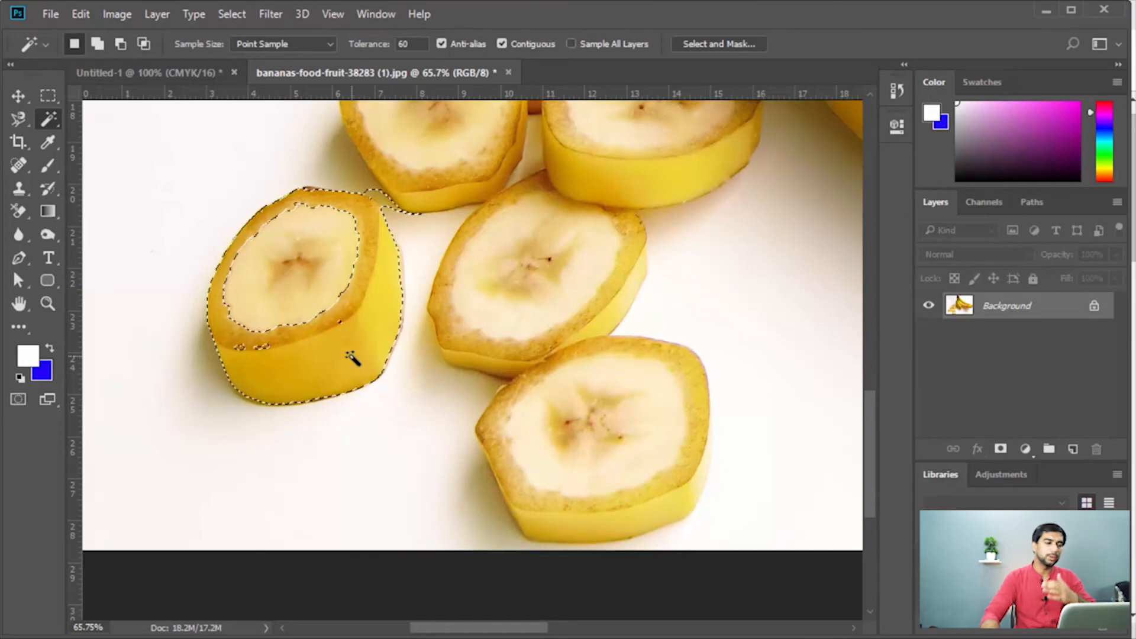
key(ctrl+d)
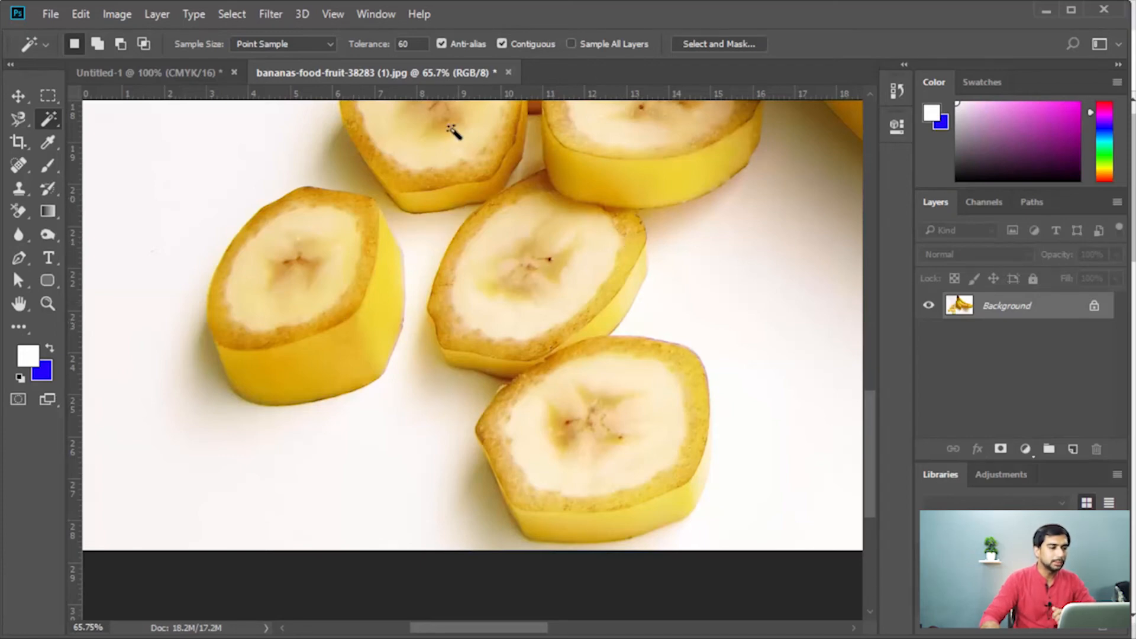
Set the Magic Wand tolerance to 32 and select the leftmost slice's yellow side.
click(407, 47)
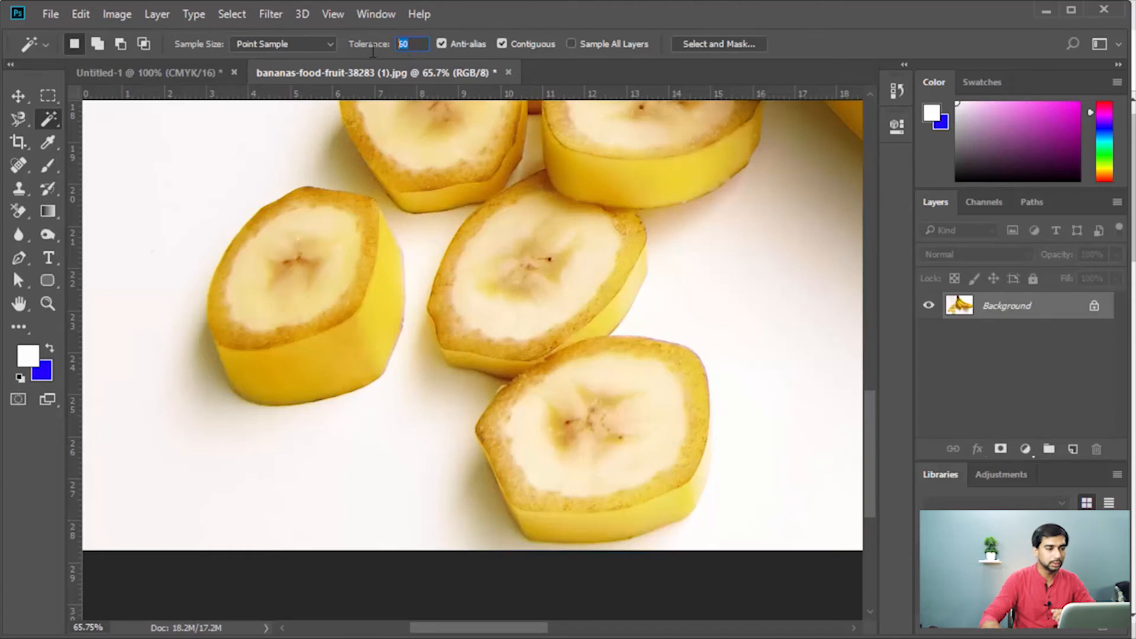
text(32)
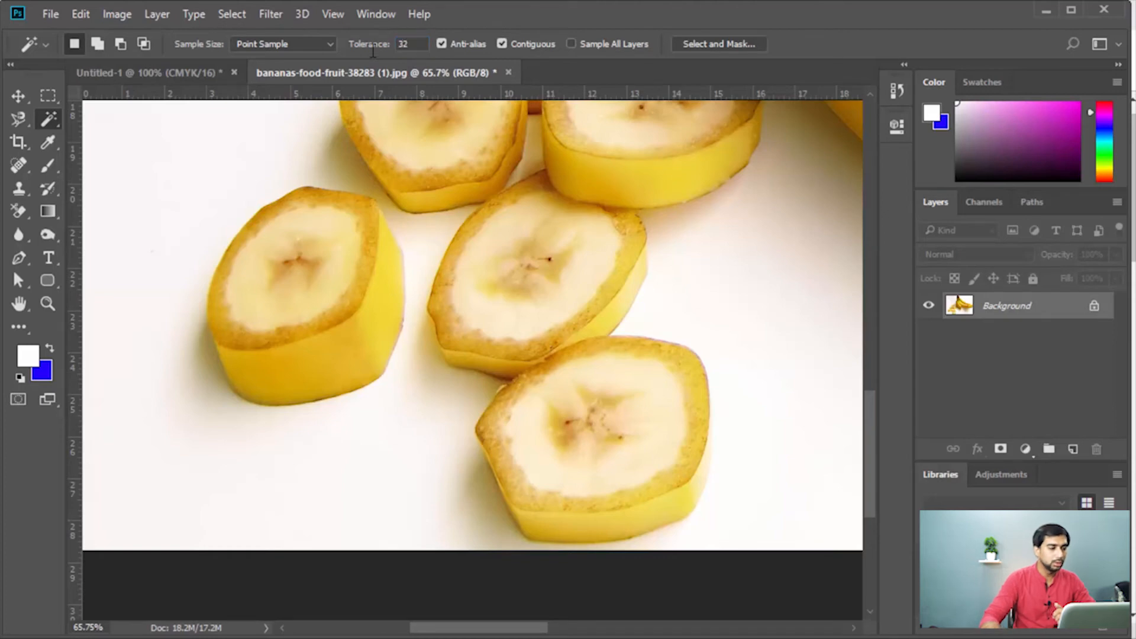
click(319, 366)
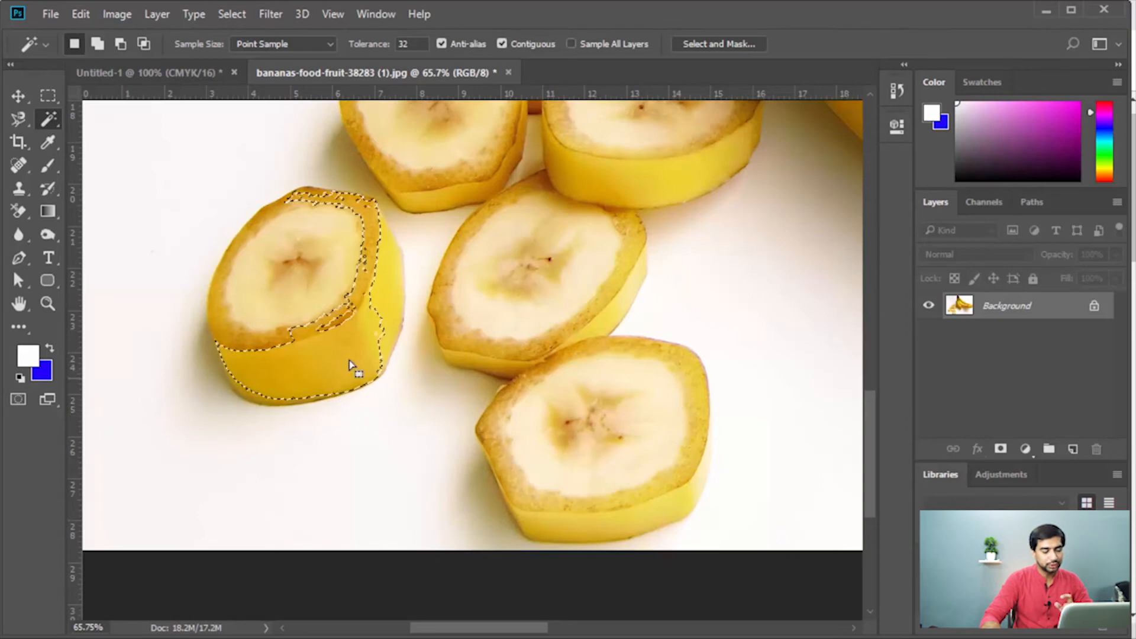
Turn off Contiguous, resample the leftmost slice's yellow side with the Magic Wand, and copy the selected areas to a new layer.
click(502, 42)
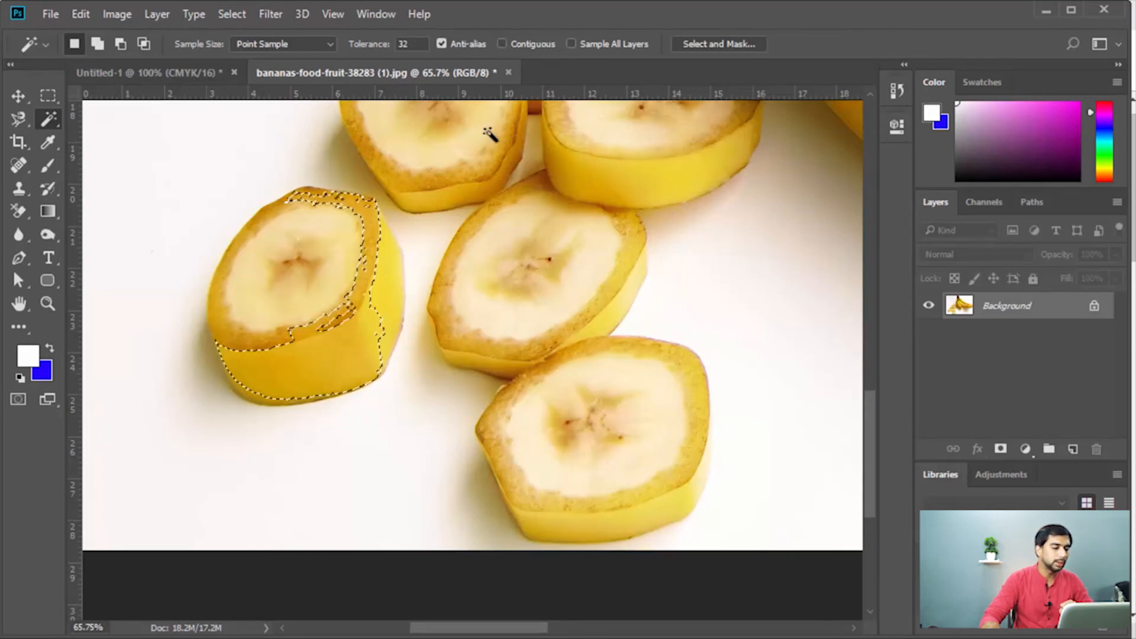
click(314, 385)
key(ctrl+d)
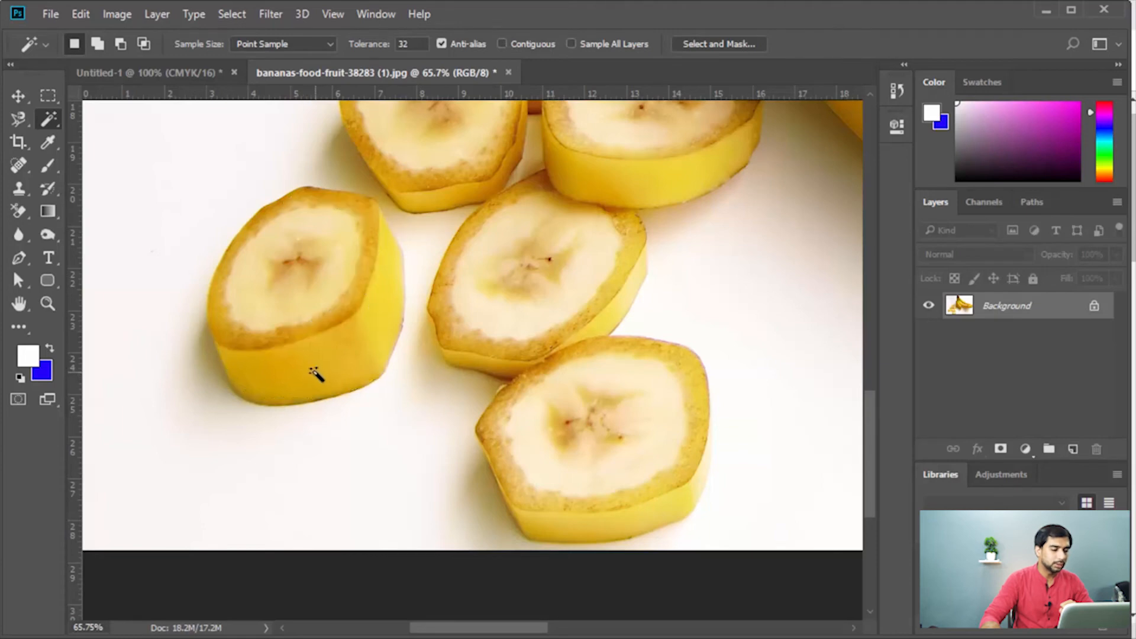
click(311, 371)
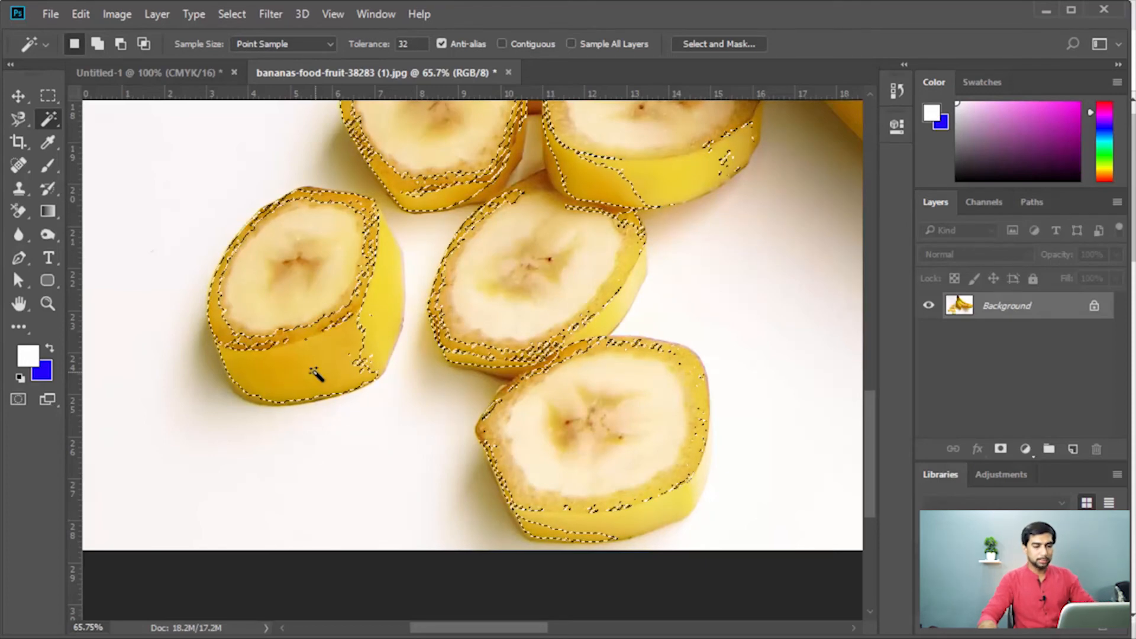
key(ctrl+j)
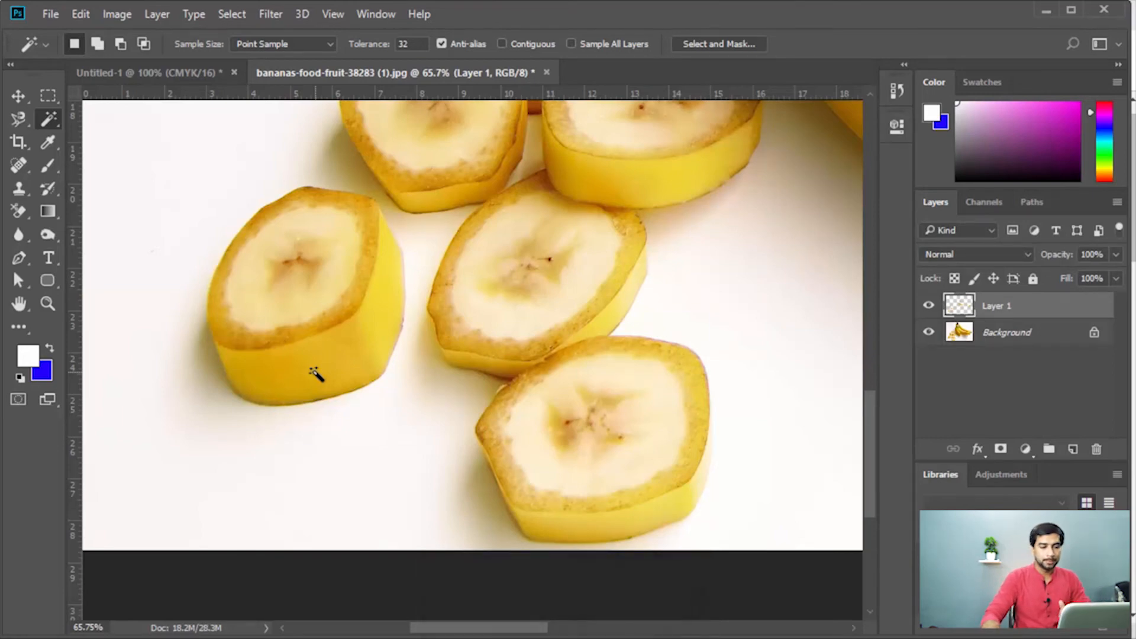
Hide the Background layer to inspect the yellow areas copied to the new layer.
click(928, 334)
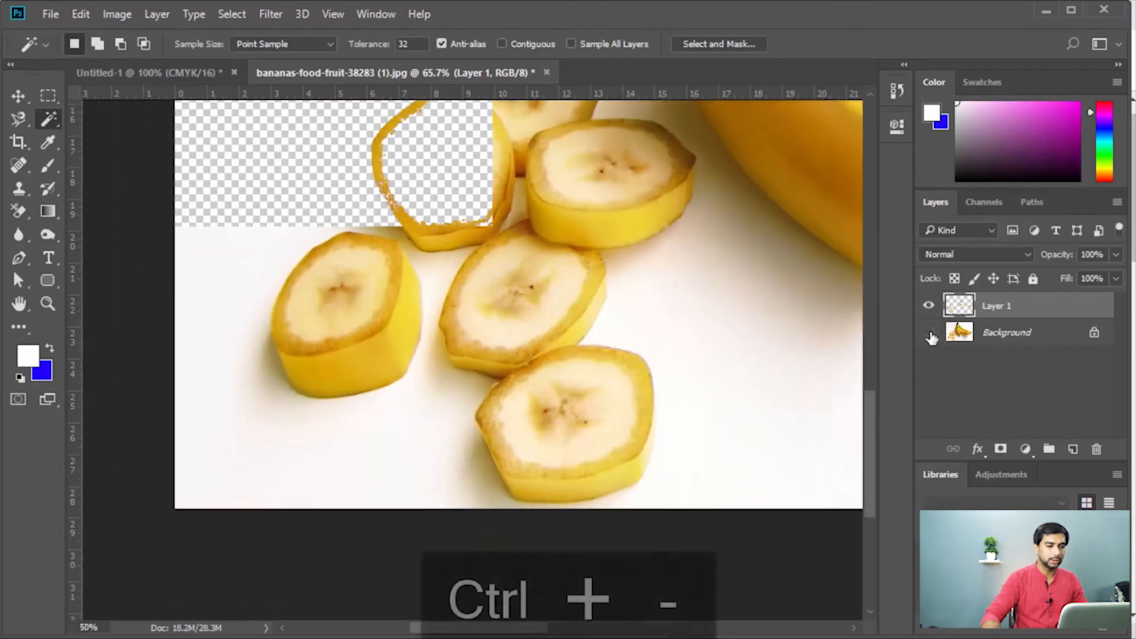
key(ctrl+minus)
key(ctrl+minus)
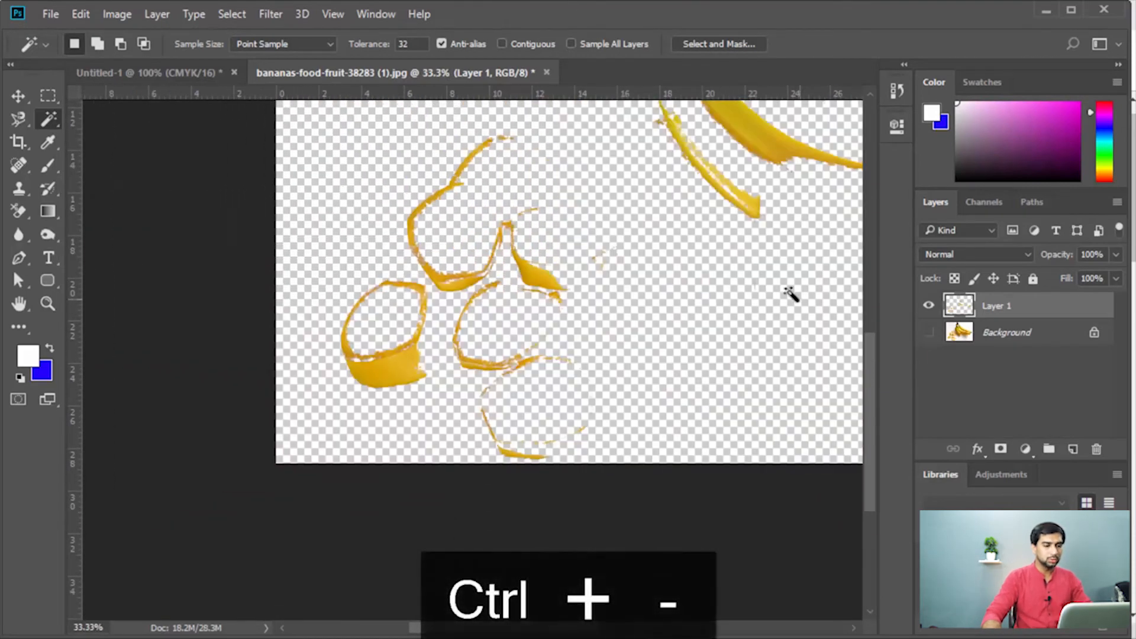
drag(759, 238, 654, 393)
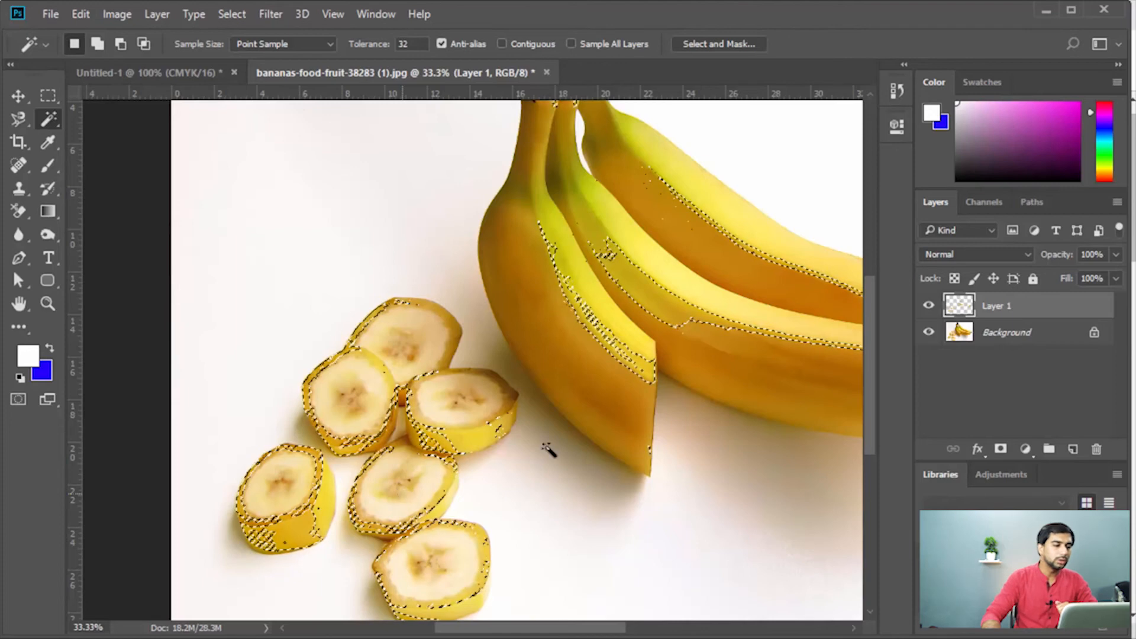
Turn Contiguous back on, resample the leftmost slice's yellow side with the Magic Wand, and delete the copied layer.
click(502, 44)
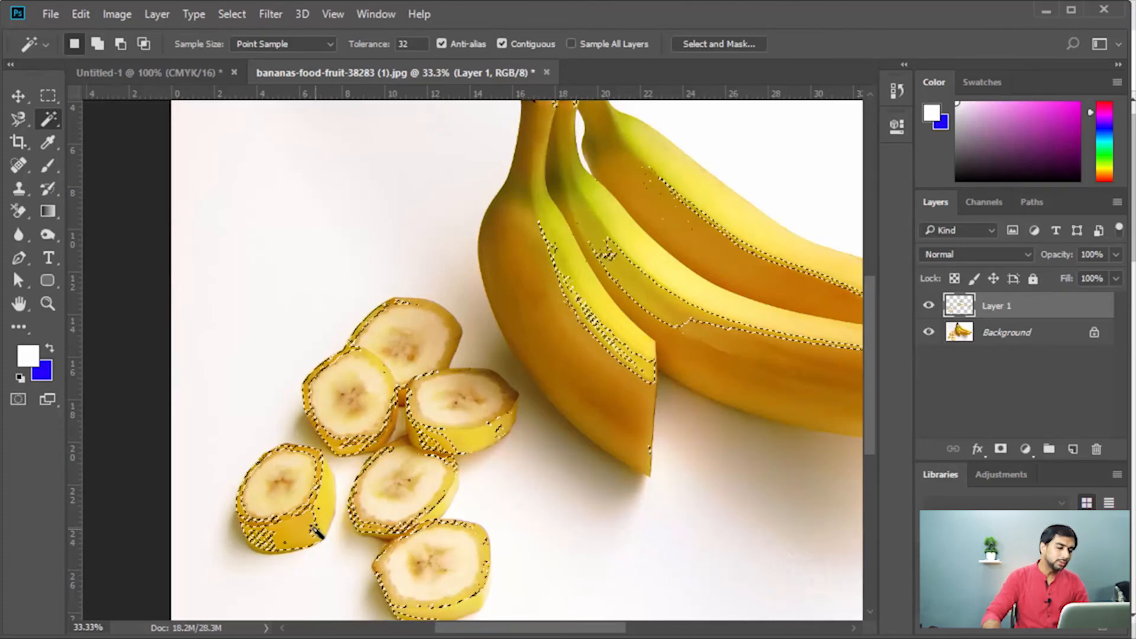
key(ctrl+d)
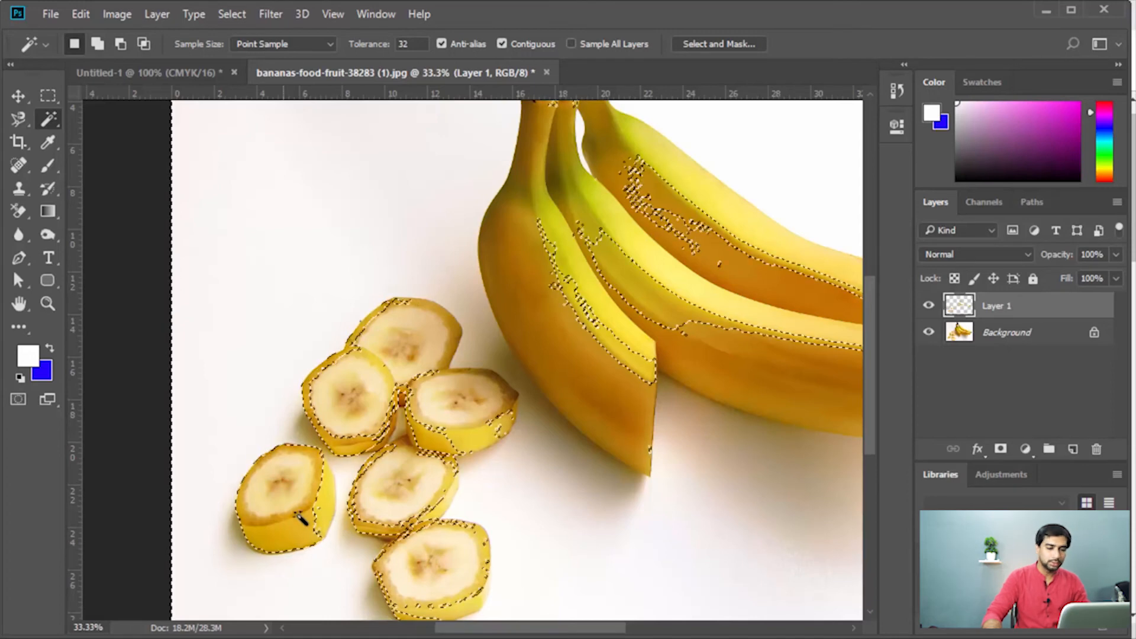
click(325, 514)
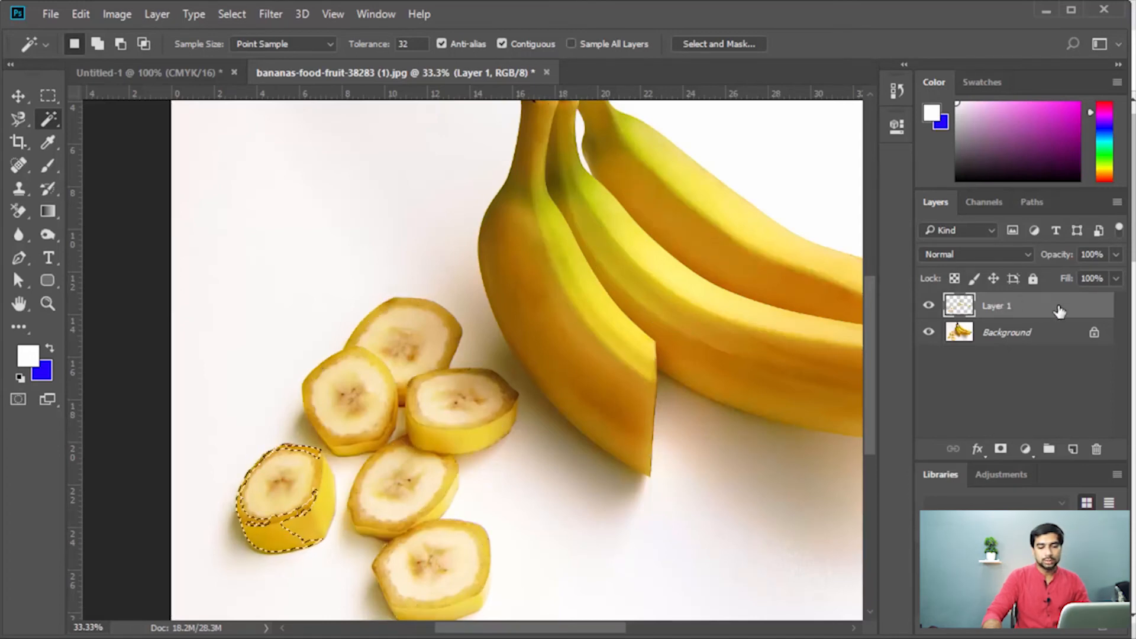
drag(1060, 312, 1096, 449)
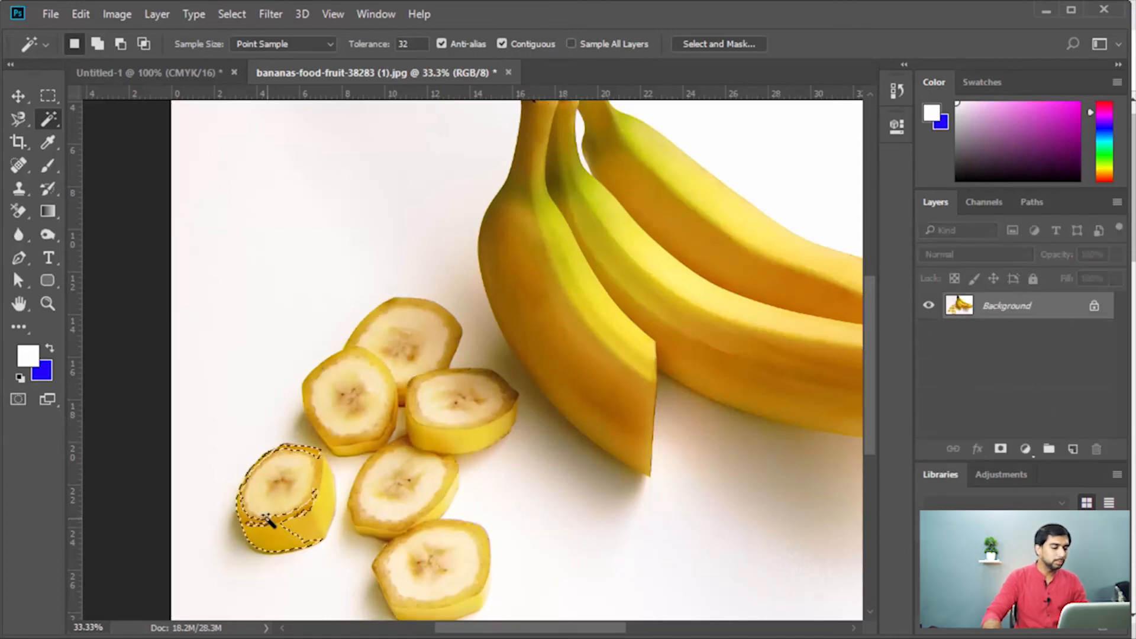
Select the leftmost slice's brown rim with the Magic Wand and add its yellow side to the selection.
alt+click(327, 515)
key(z)
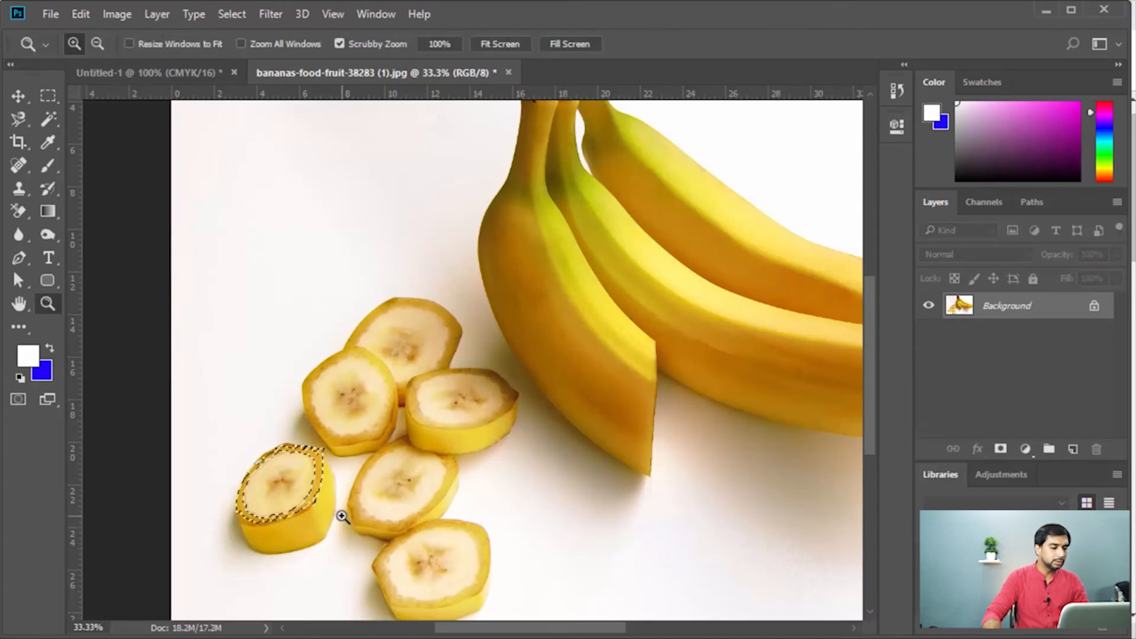
drag(337, 515, 453, 402)
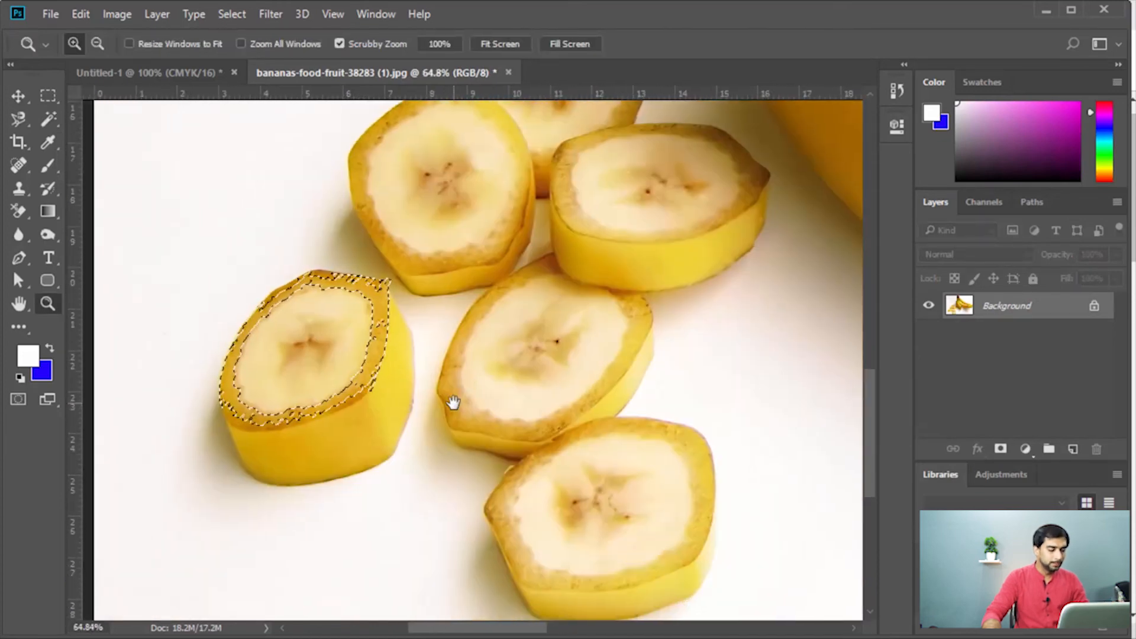
click(59, 124)
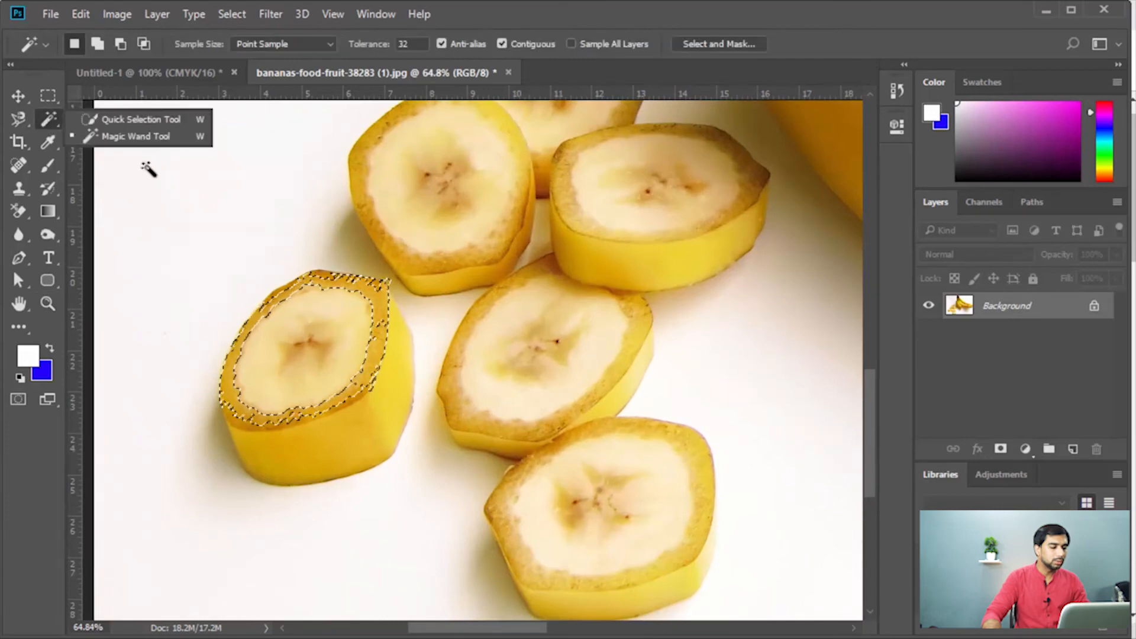
click(362, 443)
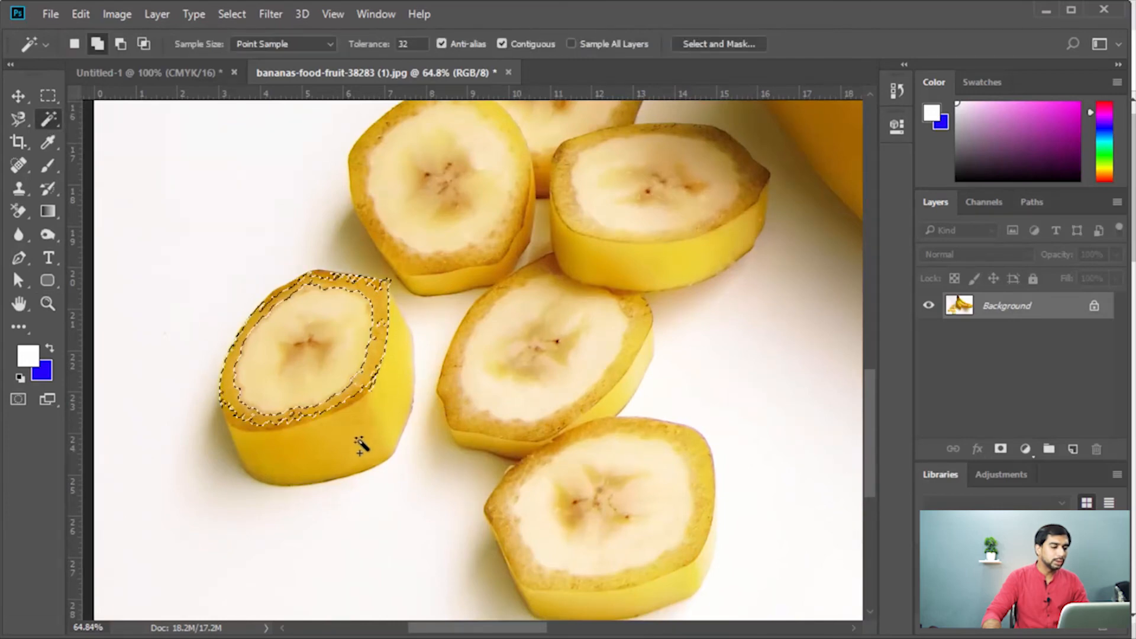
click(330, 408)
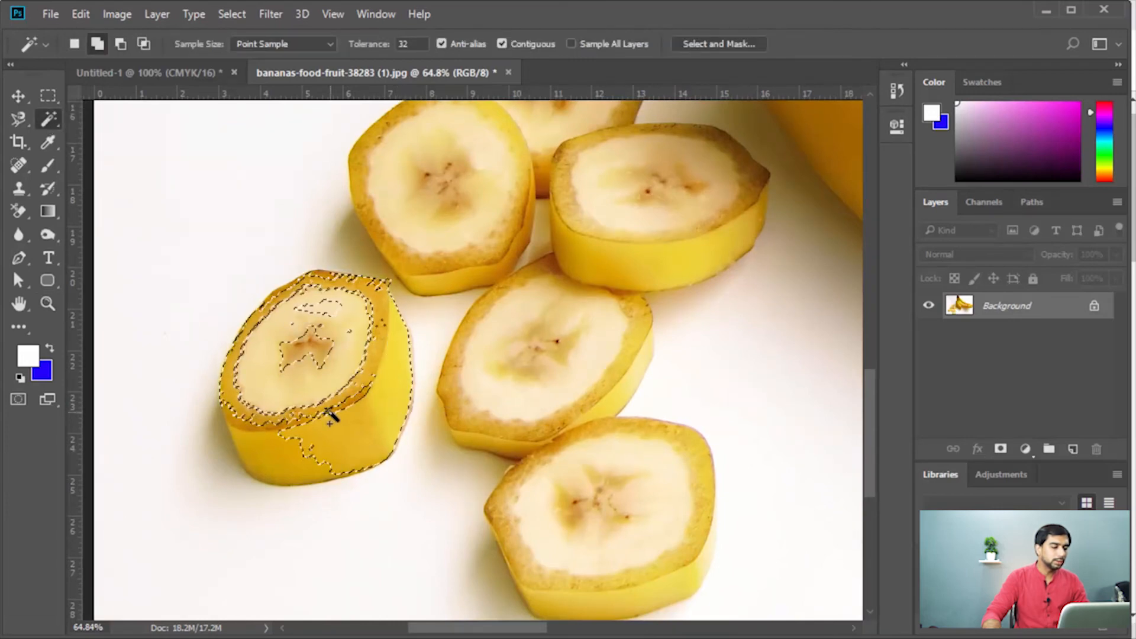
Add the leftmost slice's pale flesh, dark centre and remaining specks to the selection, and clear the selection.
click(340, 375)
click(324, 309)
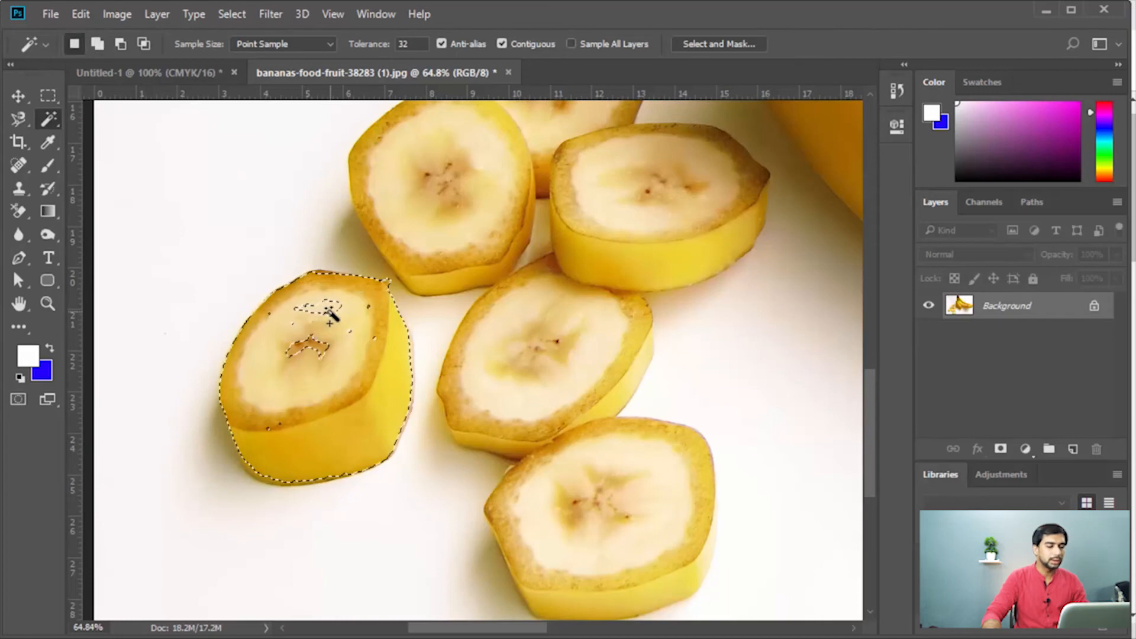
click(316, 354)
click(303, 348)
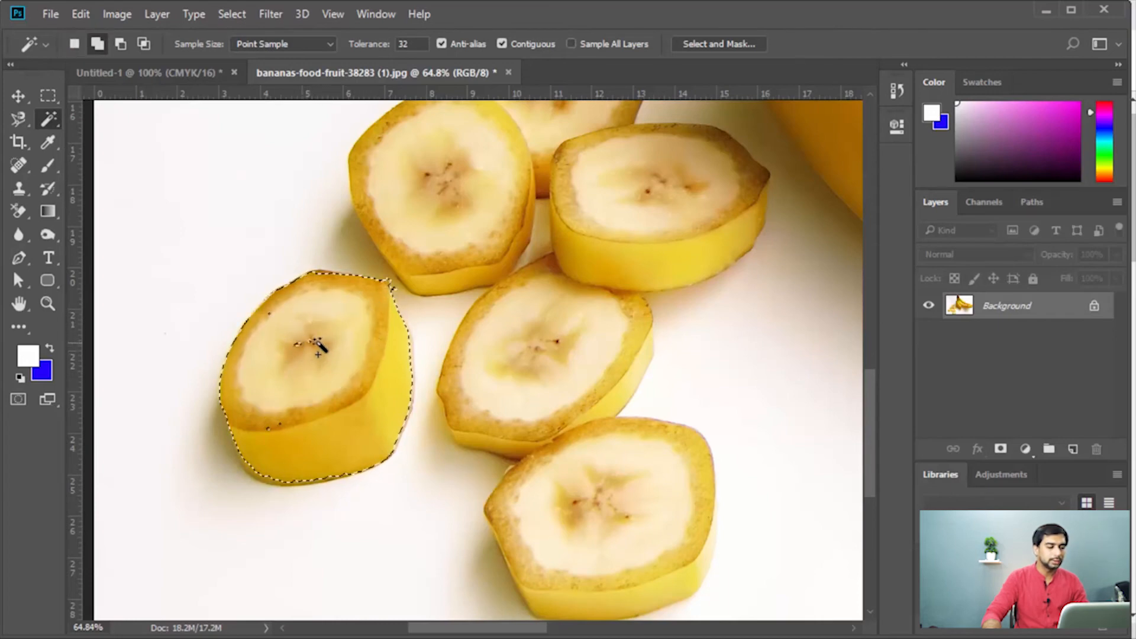
shift+click(271, 430)
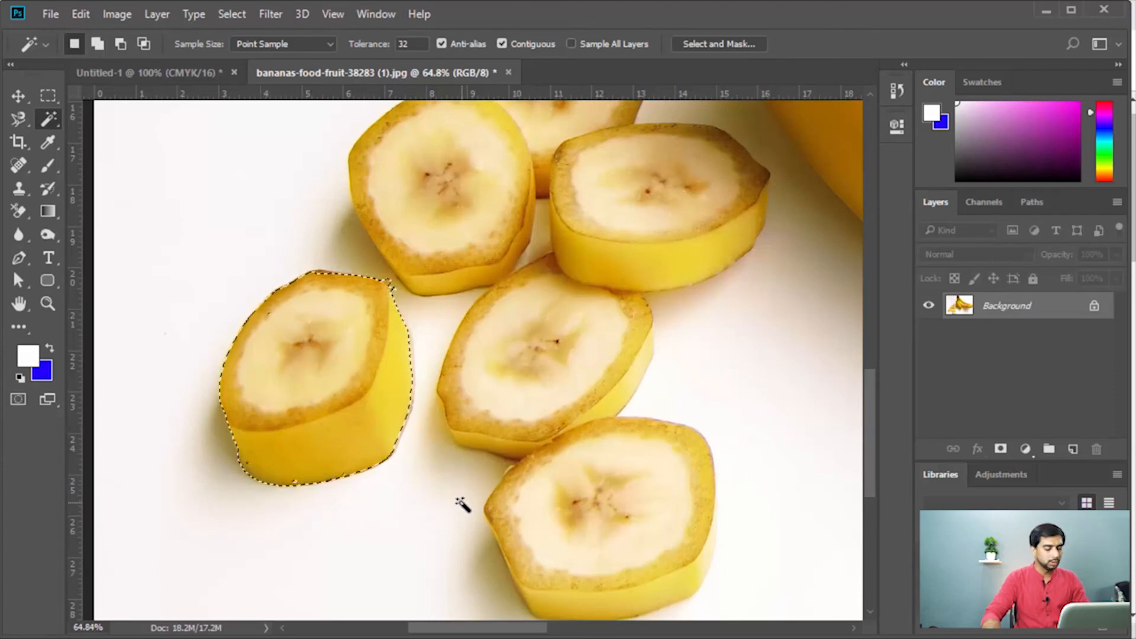
key(ctrl+d)
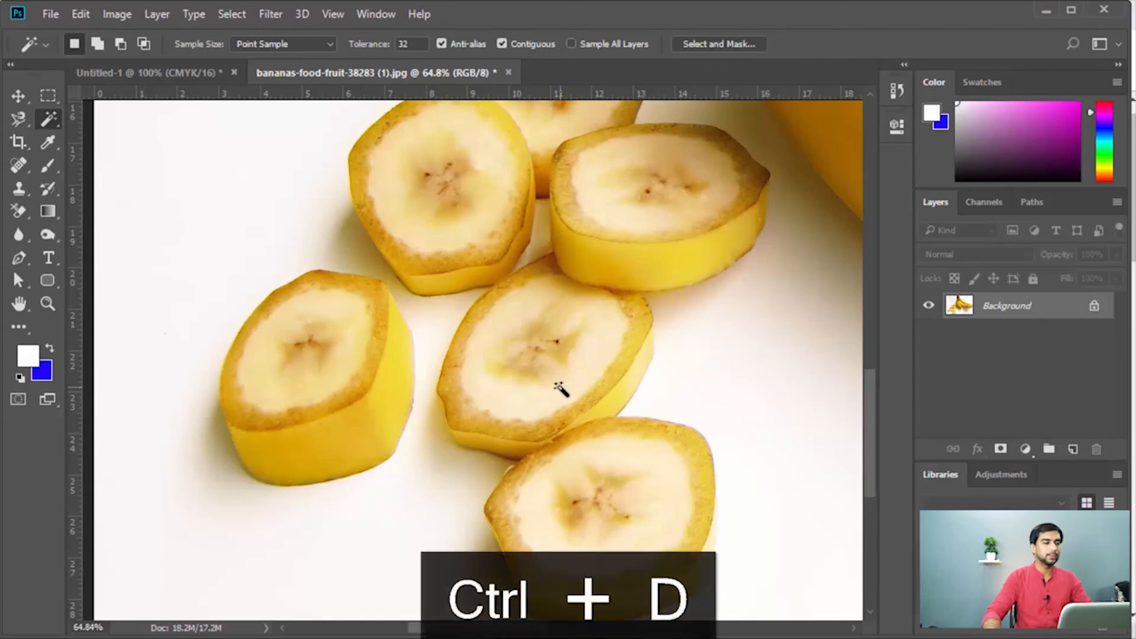
Switch to the Quick Selection tool in add-to-selection mode and bring the whole bananas into view.
right_click(47, 119)
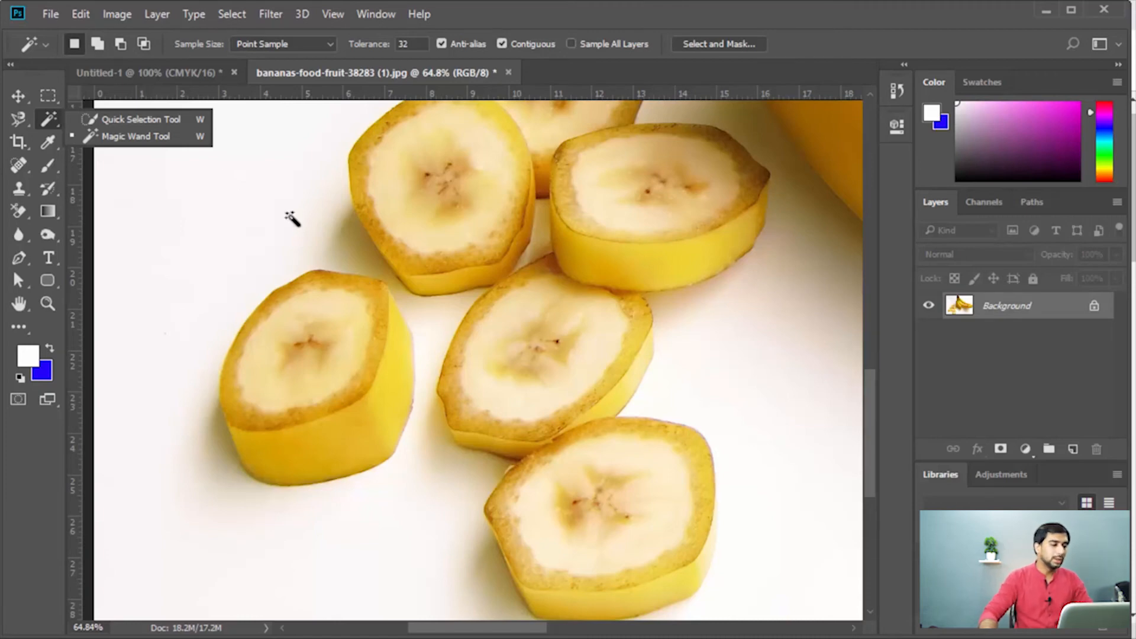
click(150, 117)
drag(604, 224, 474, 258)
key(ctrl+minus)
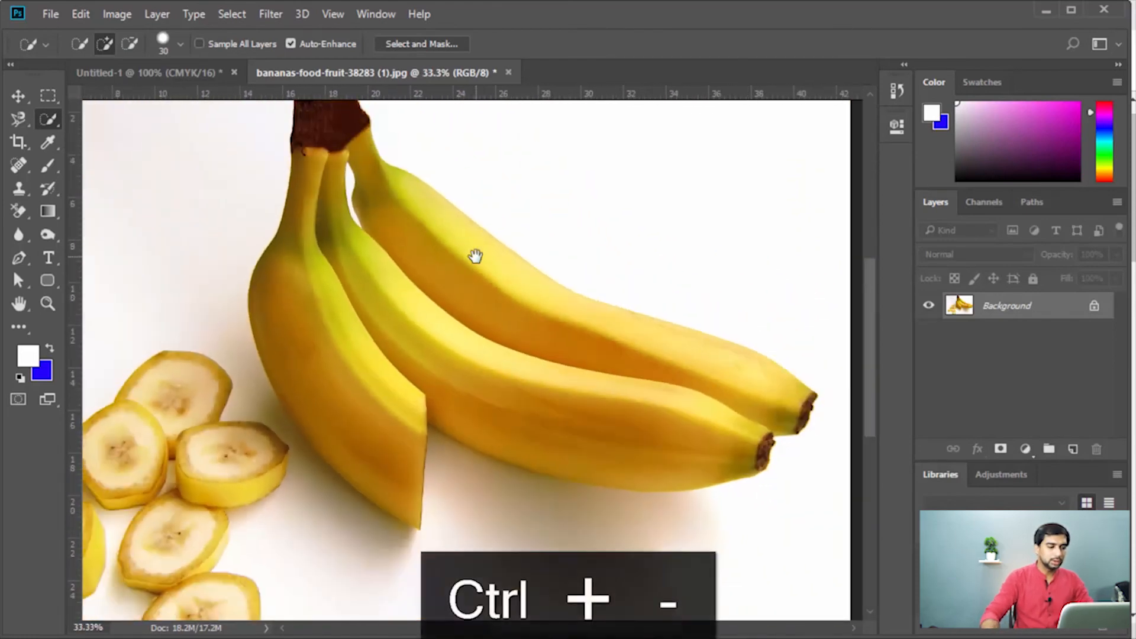
key(ctrl+minus)
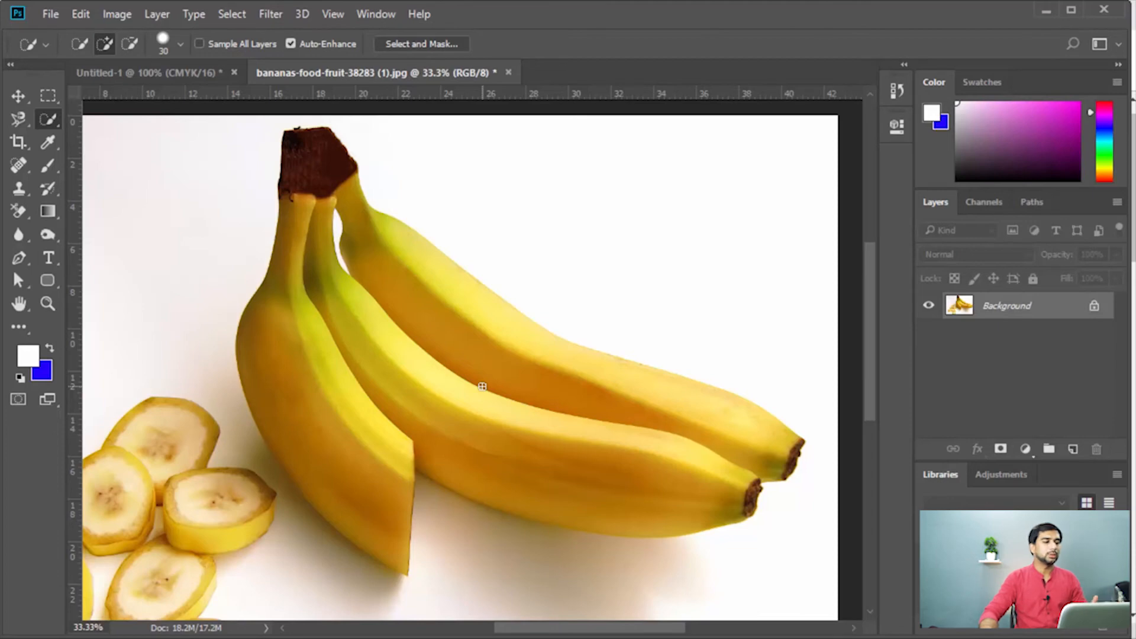
right_click(44, 118)
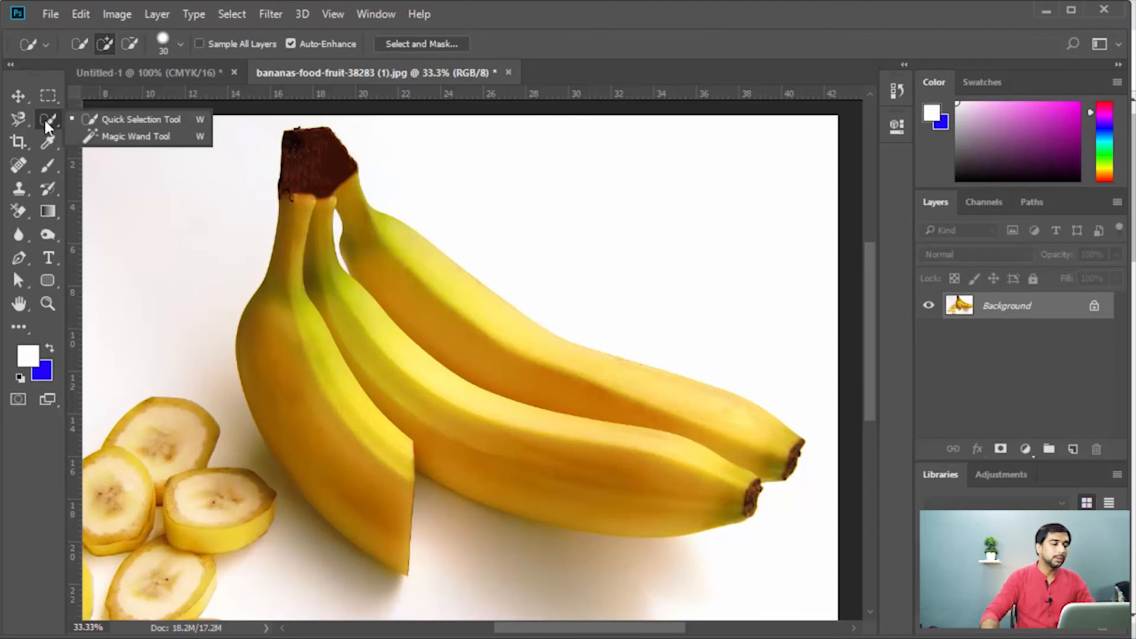
click(133, 122)
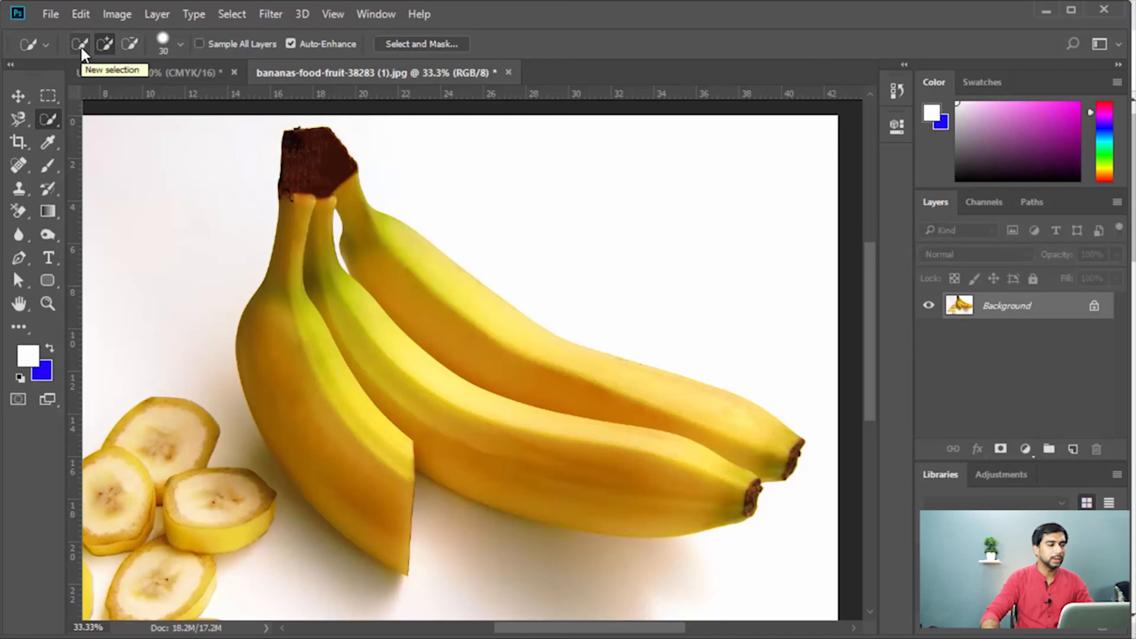
click(107, 42)
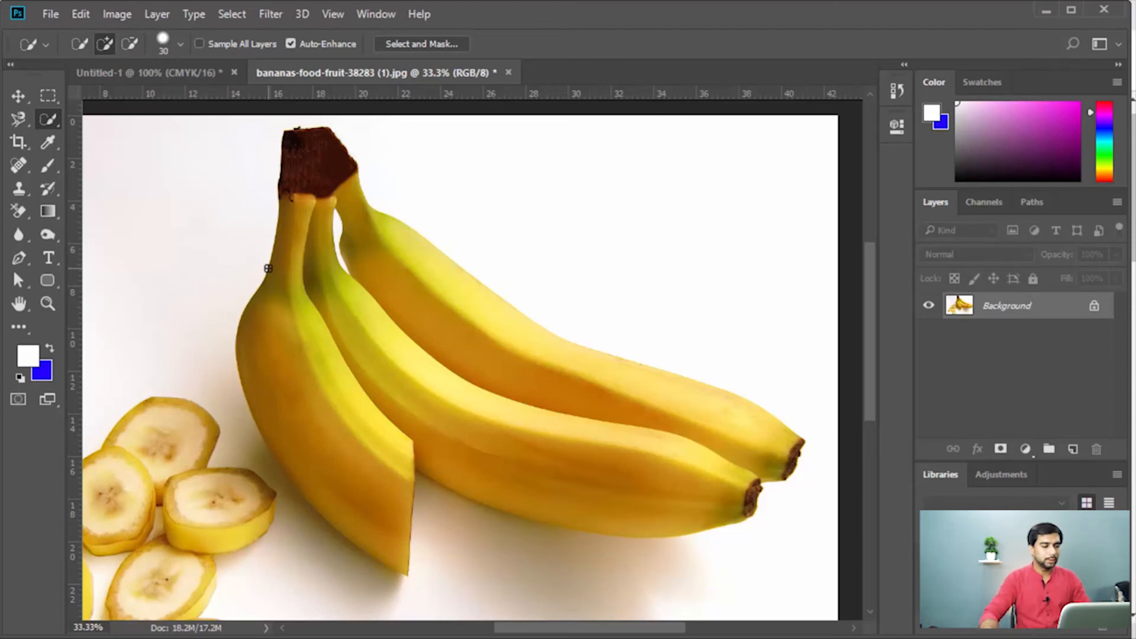
Select the brown stem with the Quick Selection tool and extend the selection over the necks of the front two bananas.
key(z)
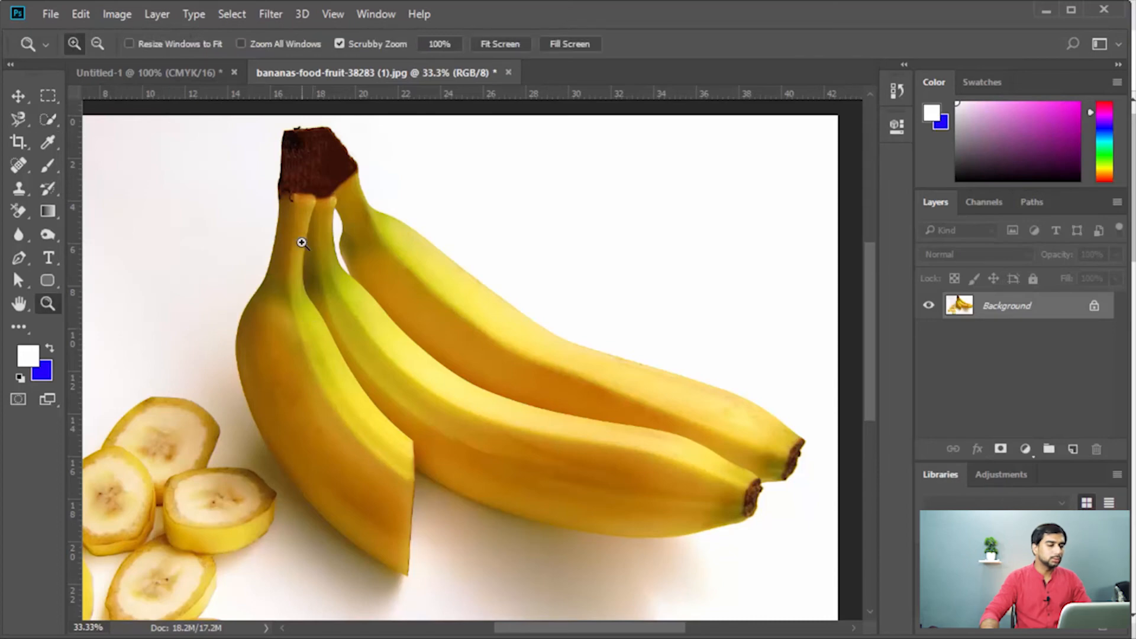
drag(299, 241, 361, 271)
scroll(361, 270, up, 1)
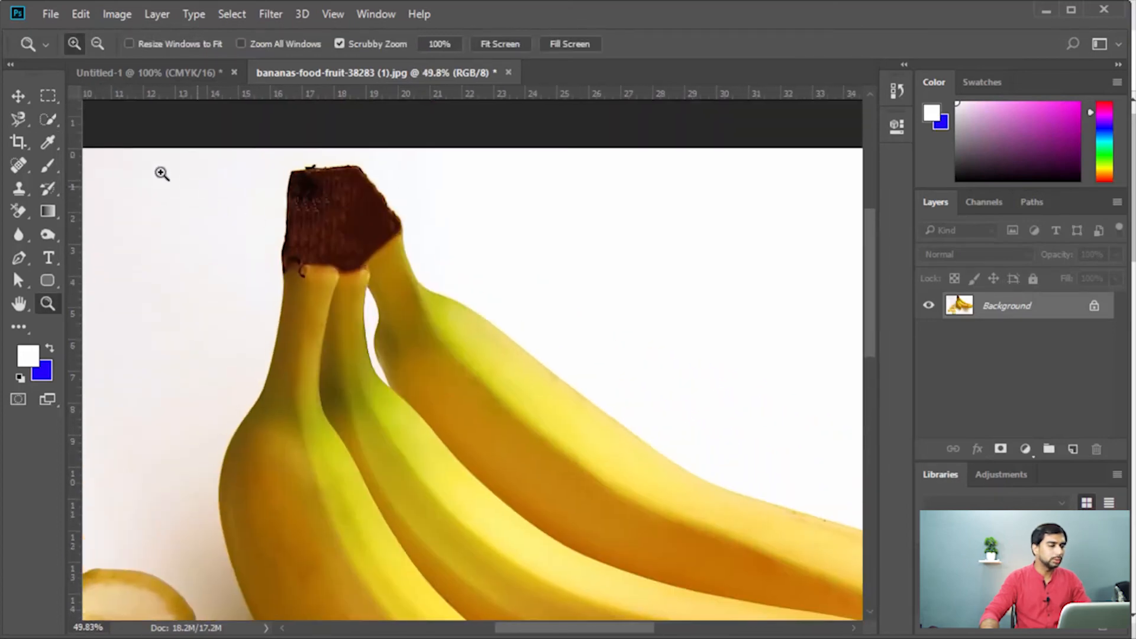
drag(52, 118, 109, 119)
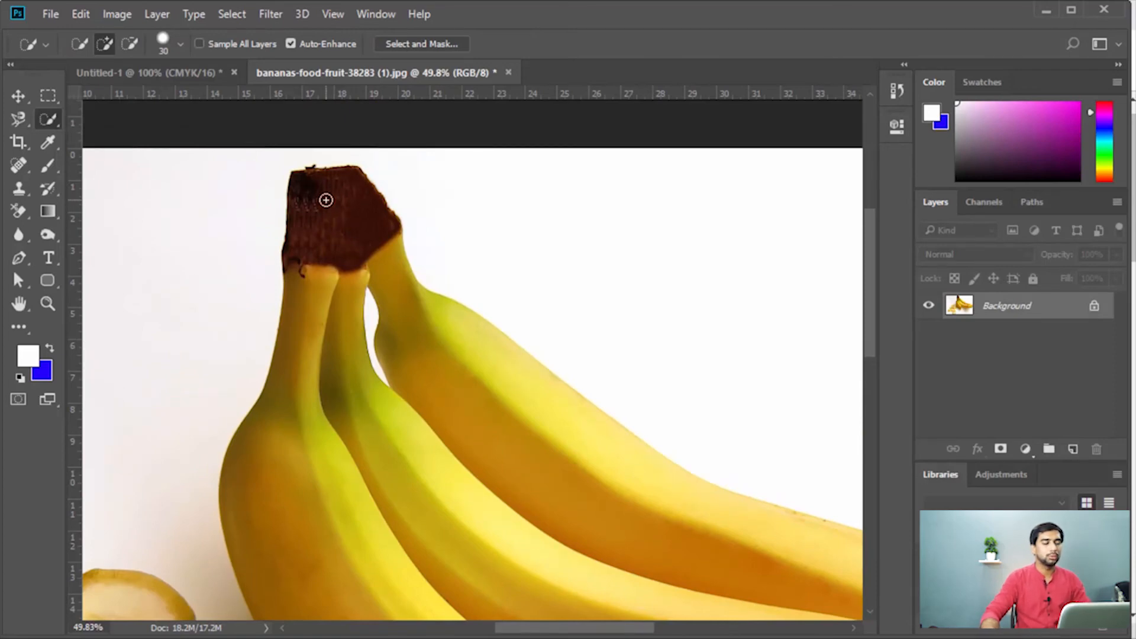
drag(326, 200, 335, 223)
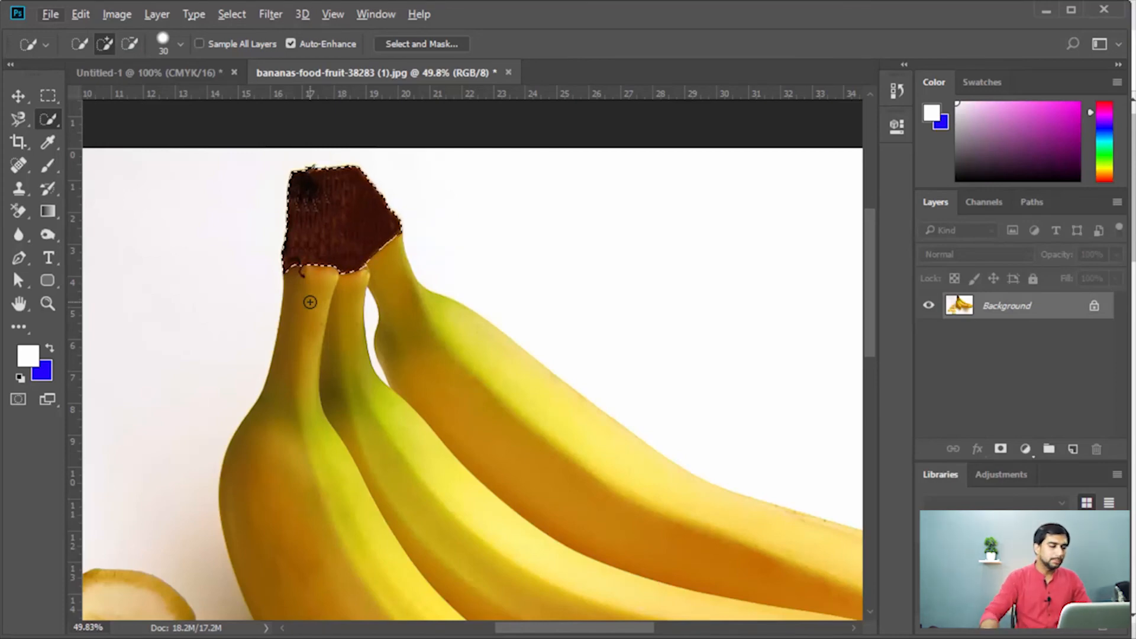
mouse_move(322, 273)
mouse_down()
mouse_move(306, 354)
mouse_move(344, 295)
mouse_move(338, 364)
mouse_move(352, 417)
mouse_move(296, 405)
mouse_move(286, 510)
mouse_up()
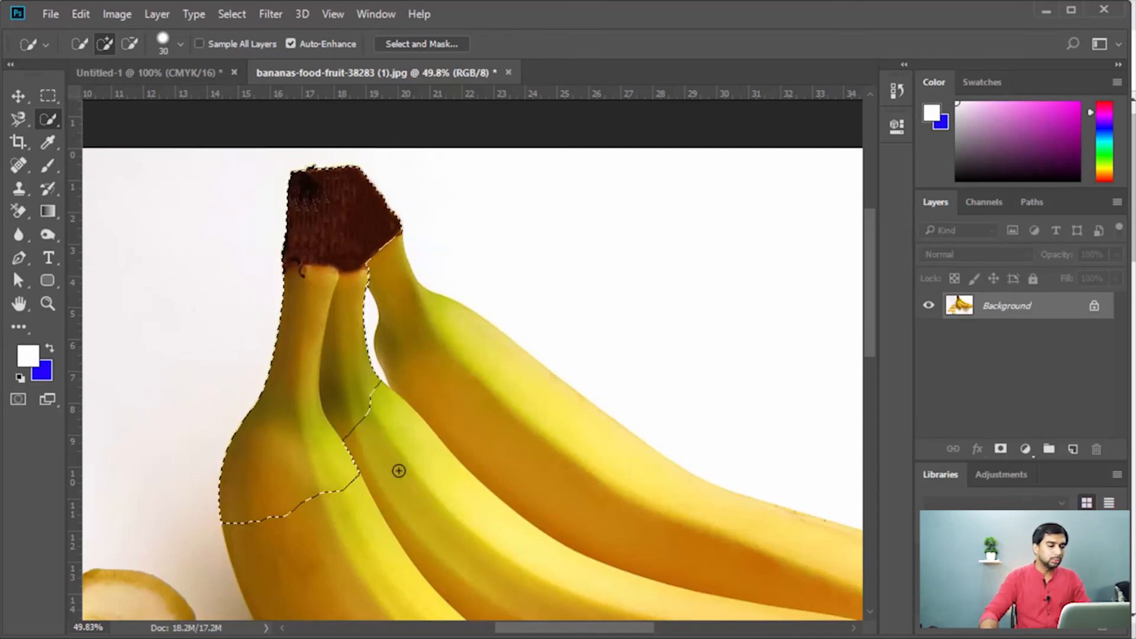
Extend the quick selection over the rest of the cut front banana.
scroll(479, 418, down, 4)
scroll(479, 418, right, 2)
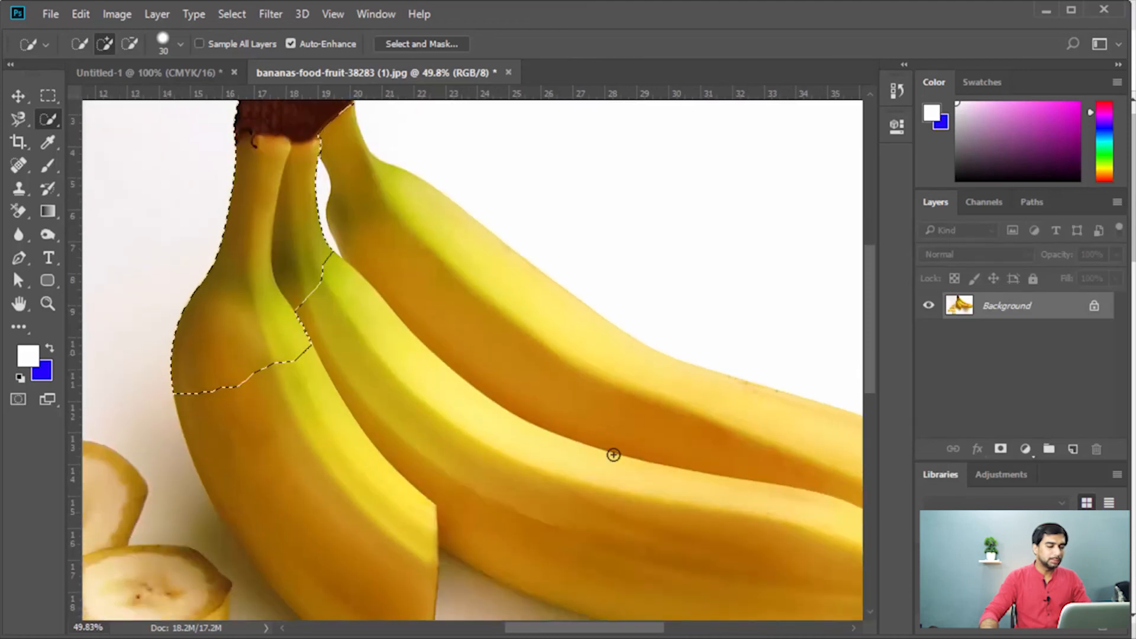
scroll(613, 454, down, 2)
scroll(613, 454, right, 4)
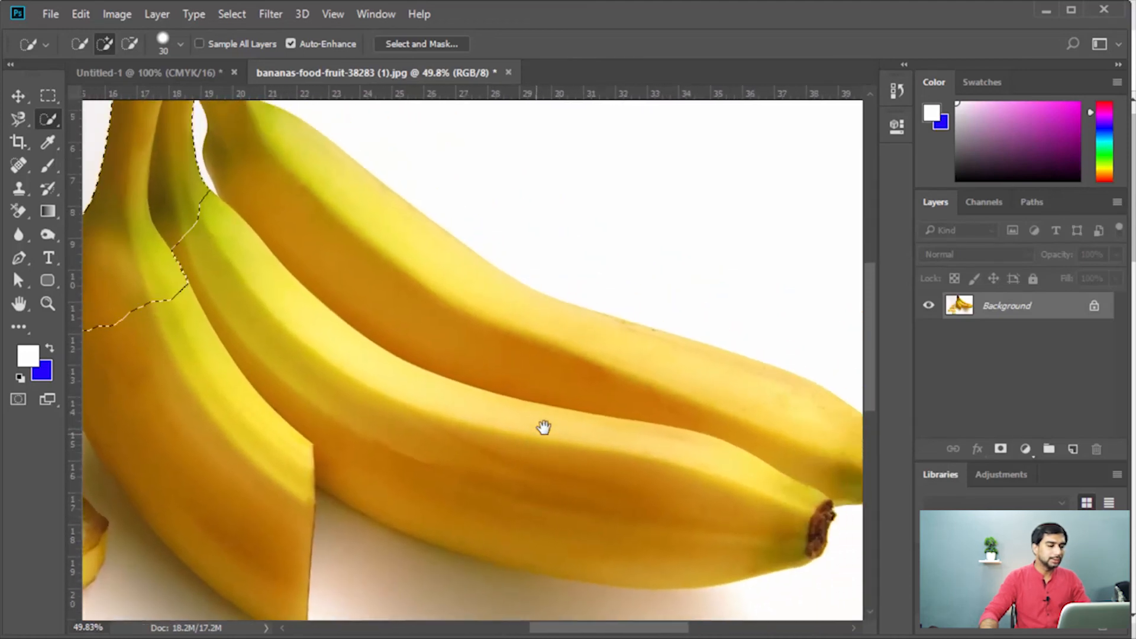
drag(543, 426, 692, 432)
drag(343, 414, 307, 385)
drag(476, 451, 372, 277)
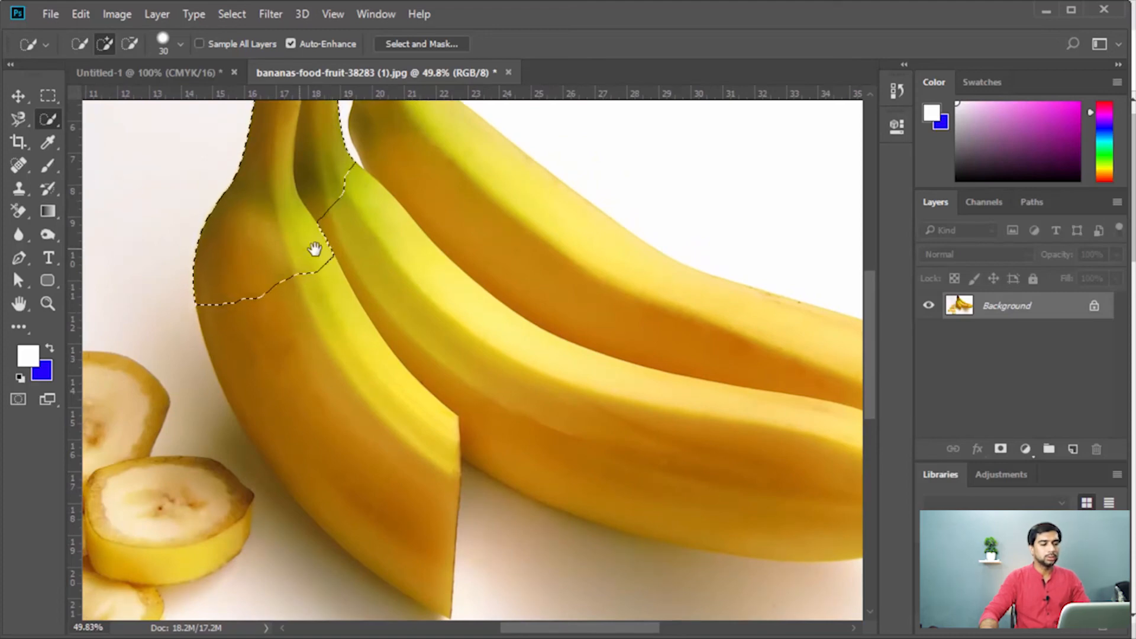
drag(423, 372, 362, 305)
drag(409, 252, 427, 180)
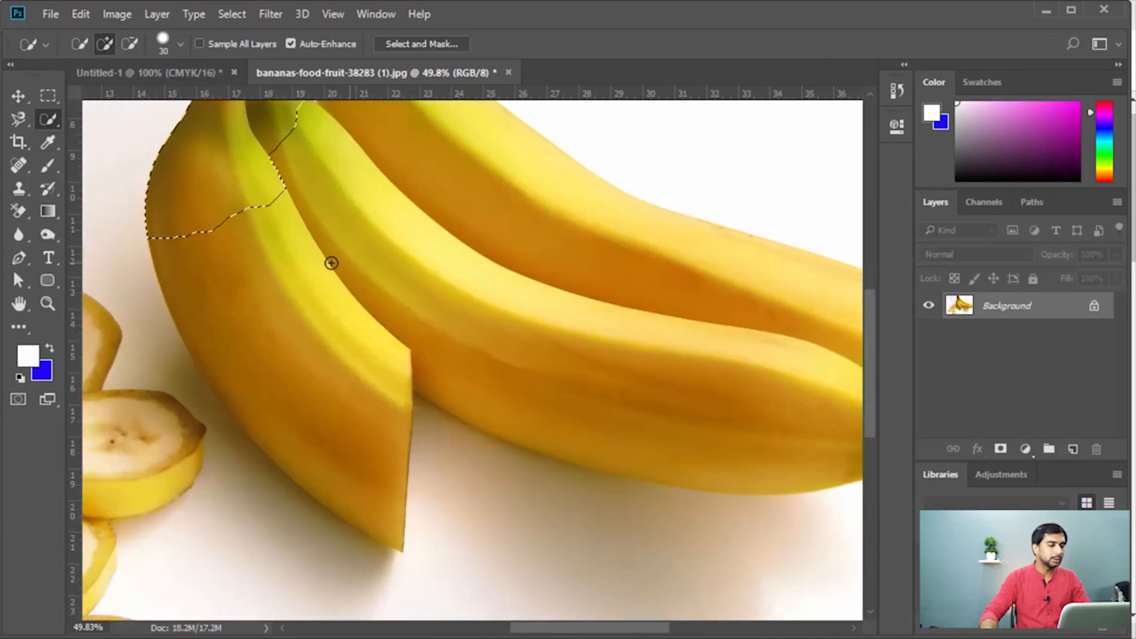
mouse_move(200, 257)
mouse_down()
mouse_move(219, 326)
mouse_move(270, 383)
mouse_up()
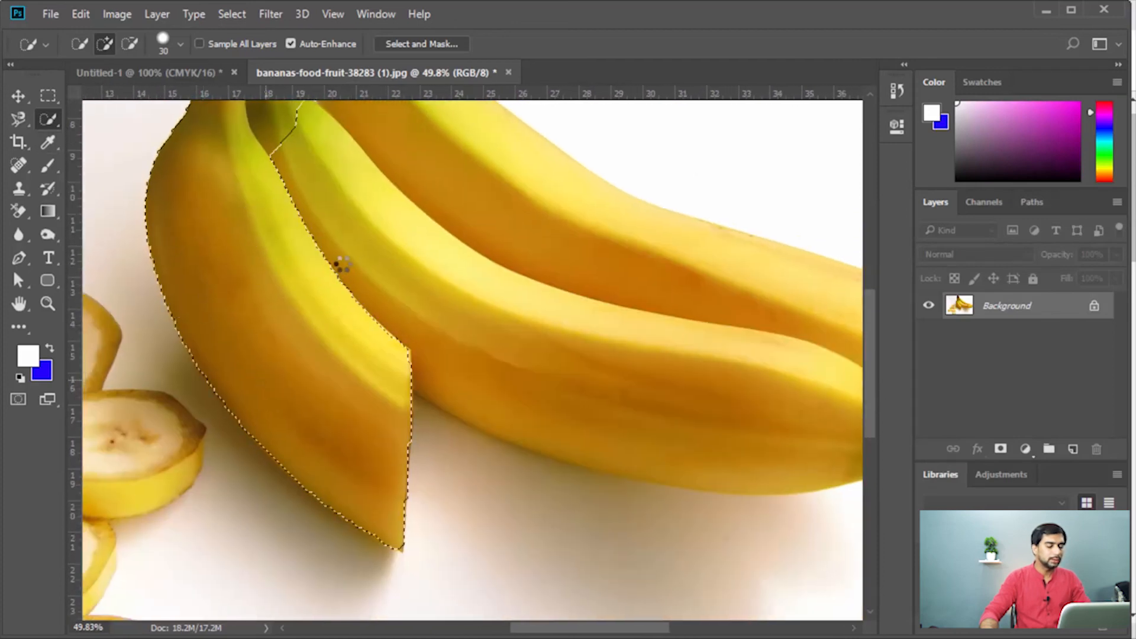
Add the middle and back bananas to the quick selection, including their dark tips.
mouse_move(342, 263)
mouse_down()
mouse_move(420, 280)
mouse_move(492, 366)
mouse_move(542, 397)
mouse_up()
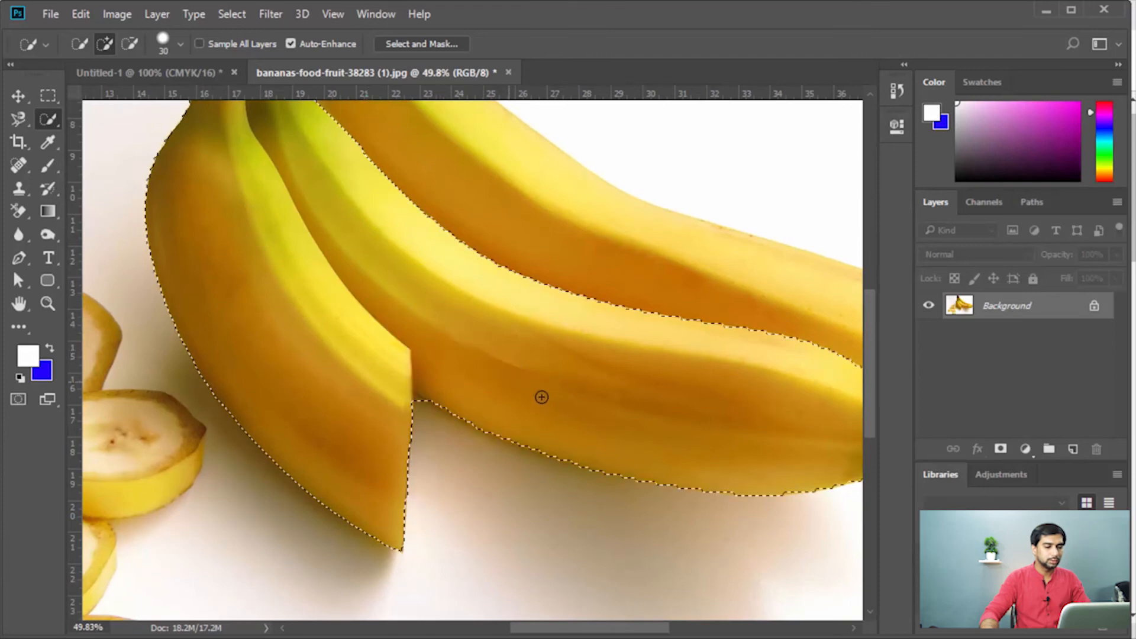
mouse_move(773, 347)
mouse_down()
mouse_move(597, 417)
mouse_move(692, 409)
mouse_up()
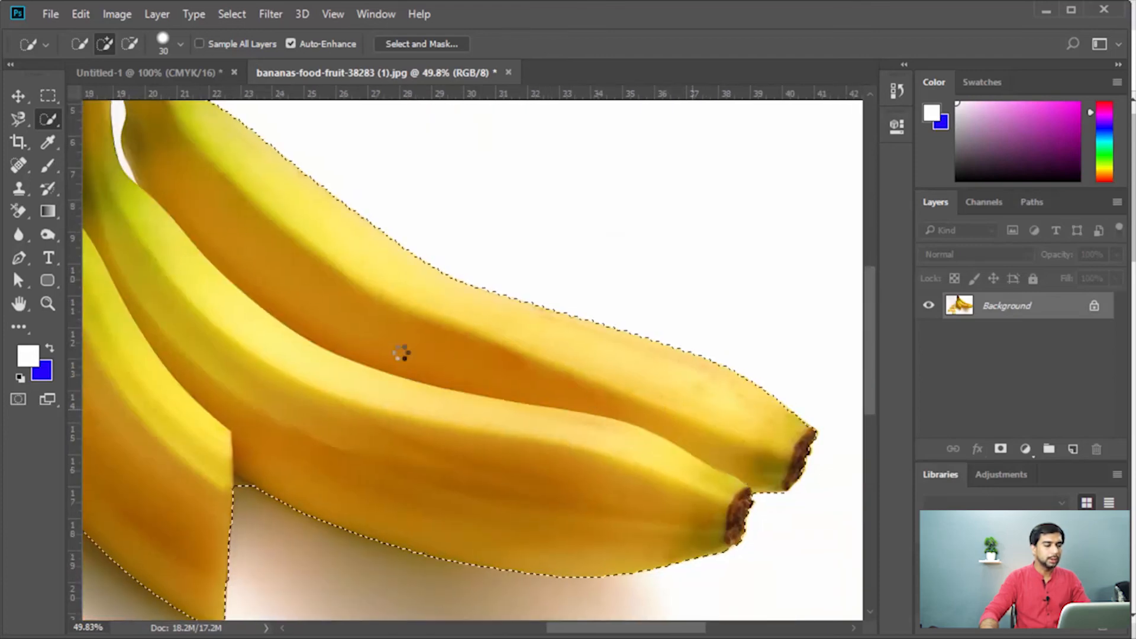
drag(183, 213, 438, 370)
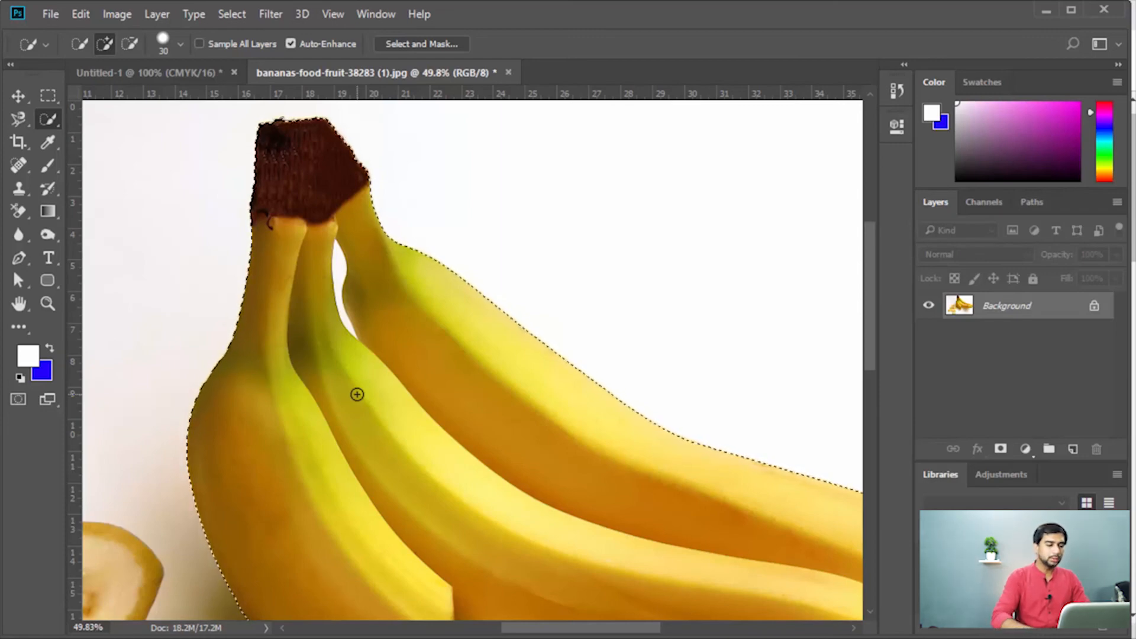
Vary the Quick Selection brush size from 9 px up to 700 px, finishing at 200 px.
key(bracketleft)
key(bracketleft)
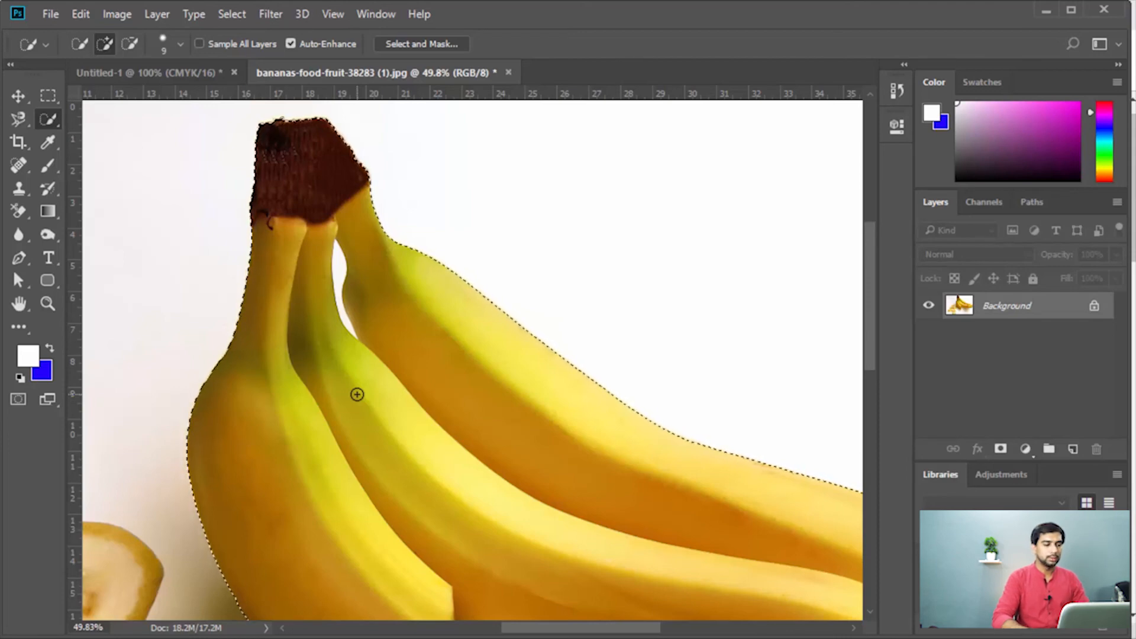
key(bracketright)
key(bracketright)
key(bracketright)
key(bracketright)
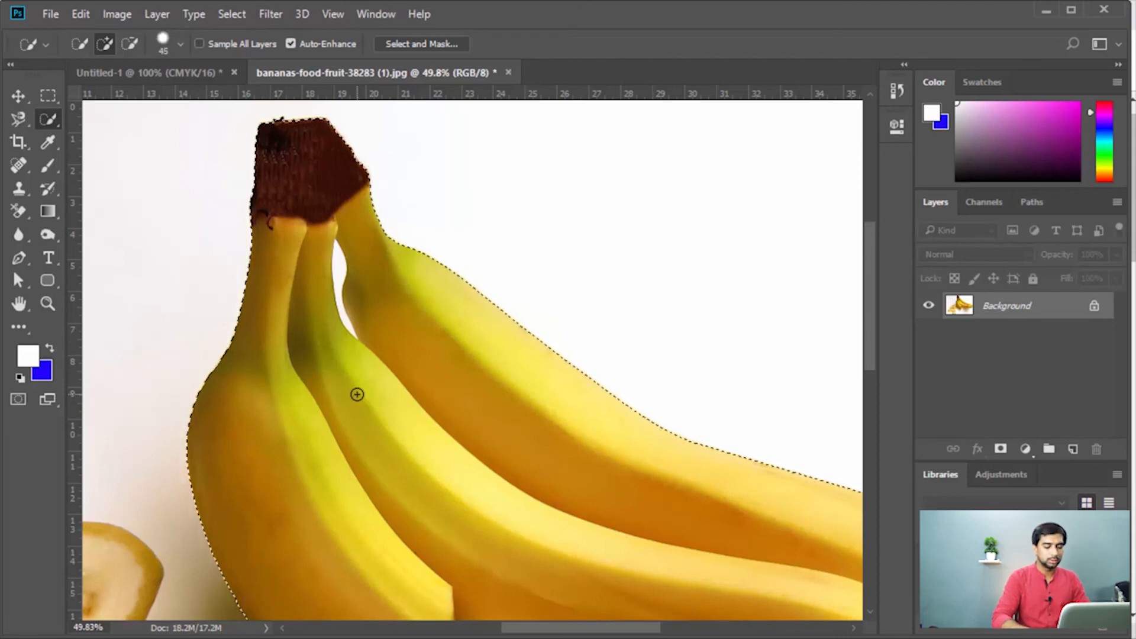
key(bracketright)
key(bracketright)
key(bracketright)
key(bracketright)
key(bracketright)
key(bracketright)
key(bracketright)
key(bracketright)
key(bracketright)
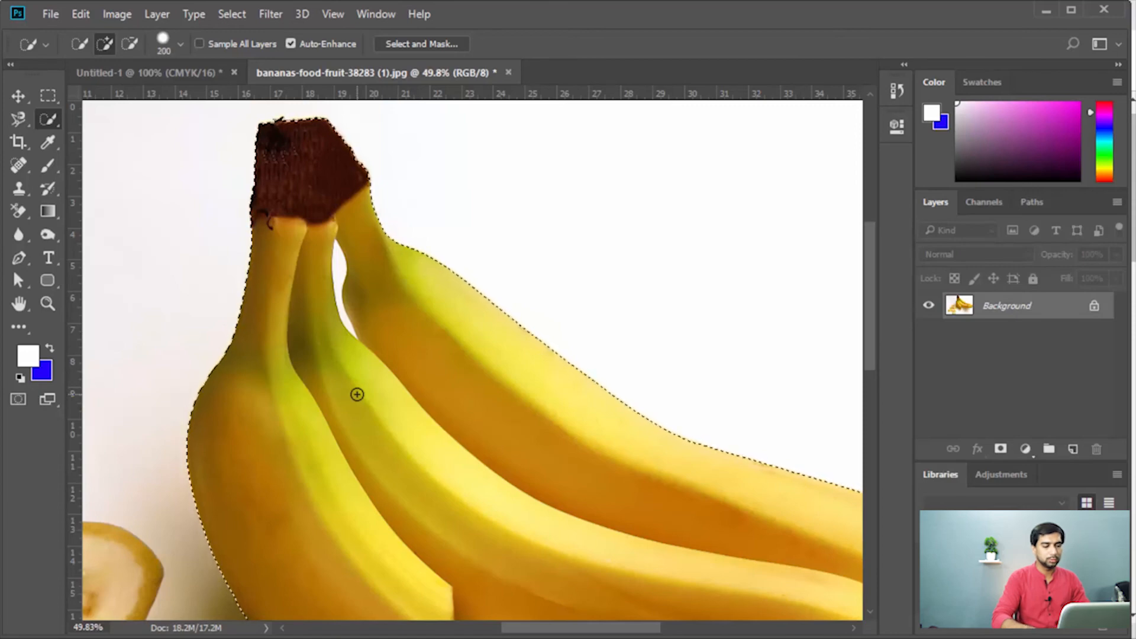
key(bracketright)
key(bracketright)
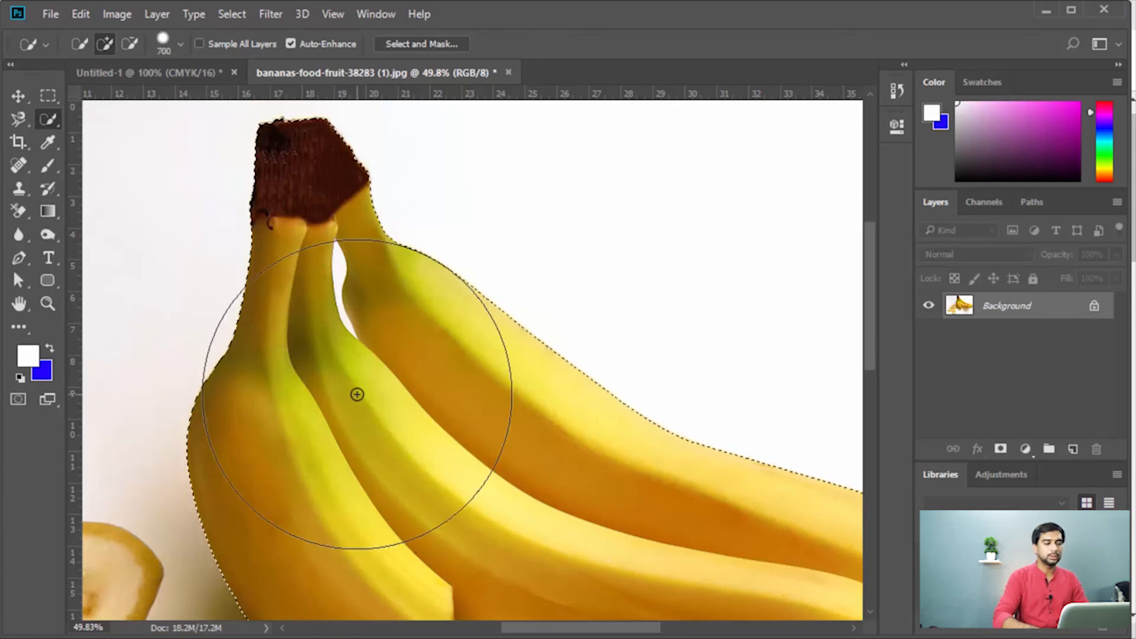
key(bracketleft)
key(bracketleft)
key(bracketleft)
key(bracketleft)
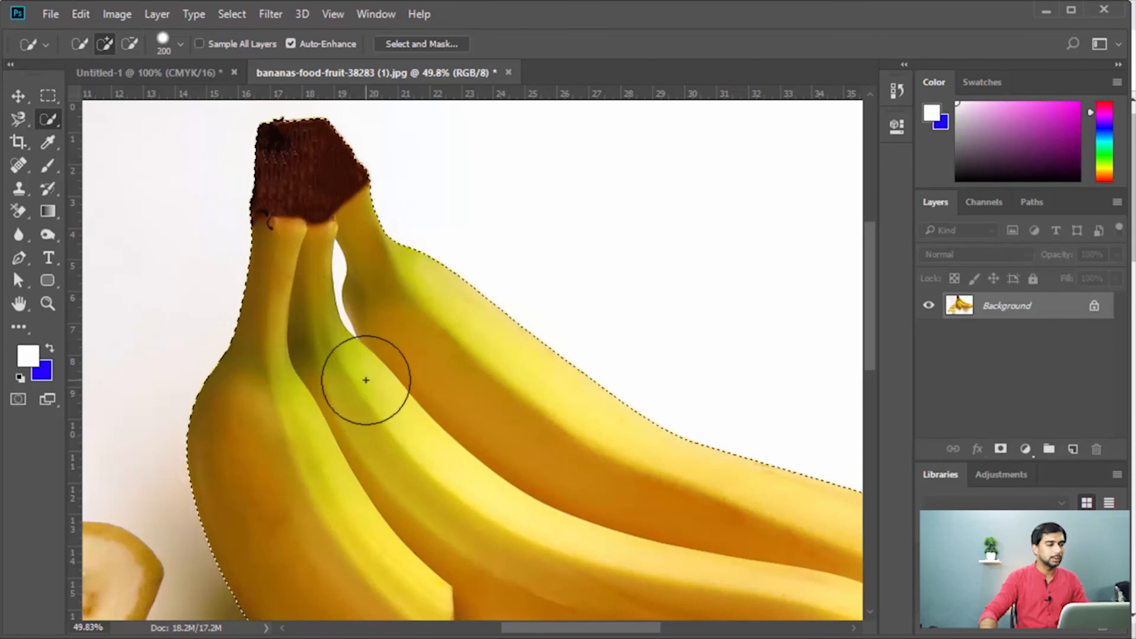
Examine the Quick Selection brush's size, hardness and spacing settings and the options available for the active selection.
click(181, 44)
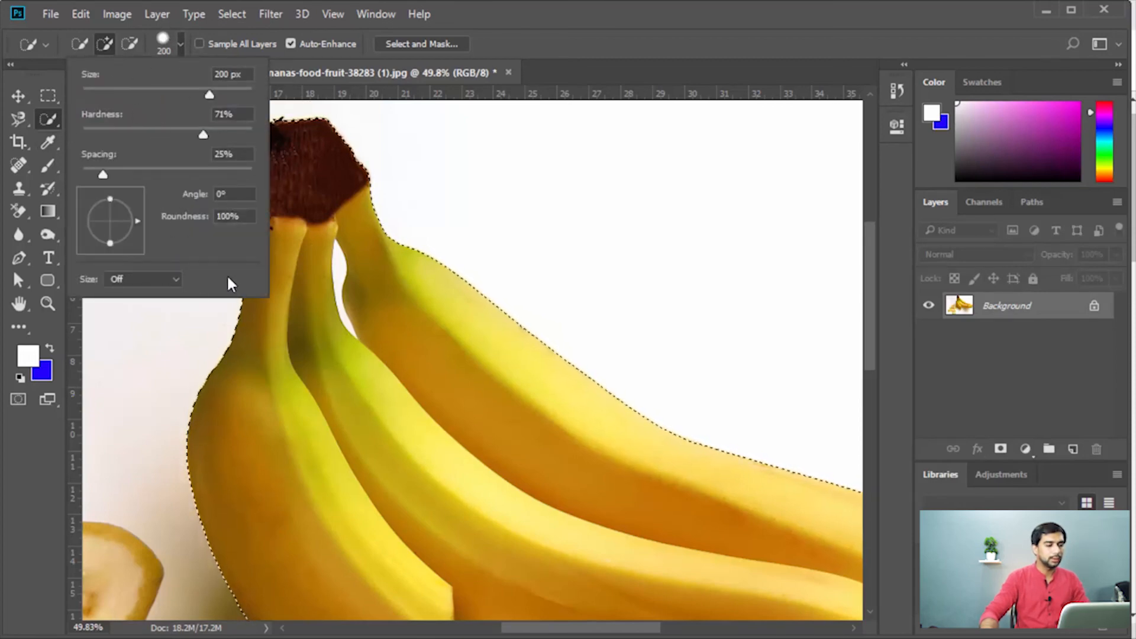
click(381, 324)
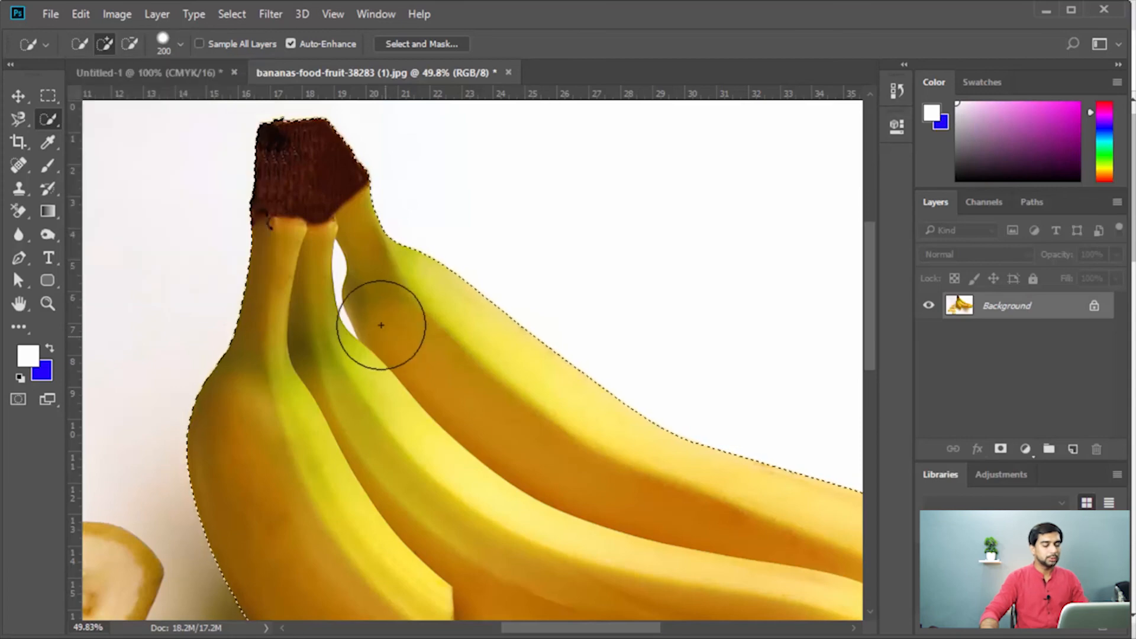
right_click(379, 304)
click(374, 303)
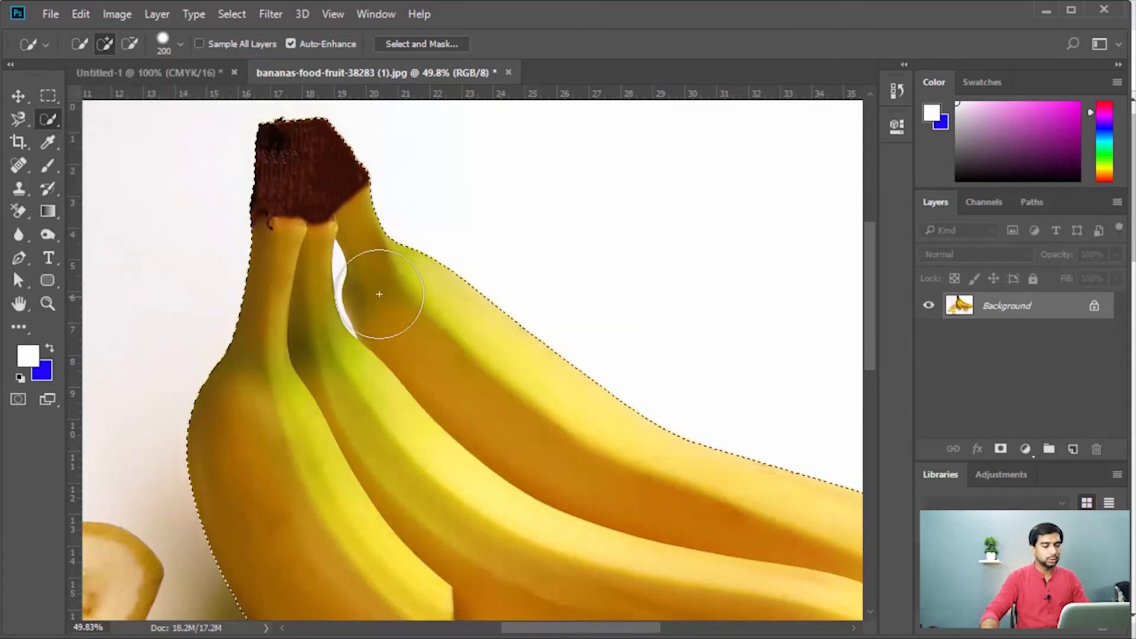
right_click(380, 292)
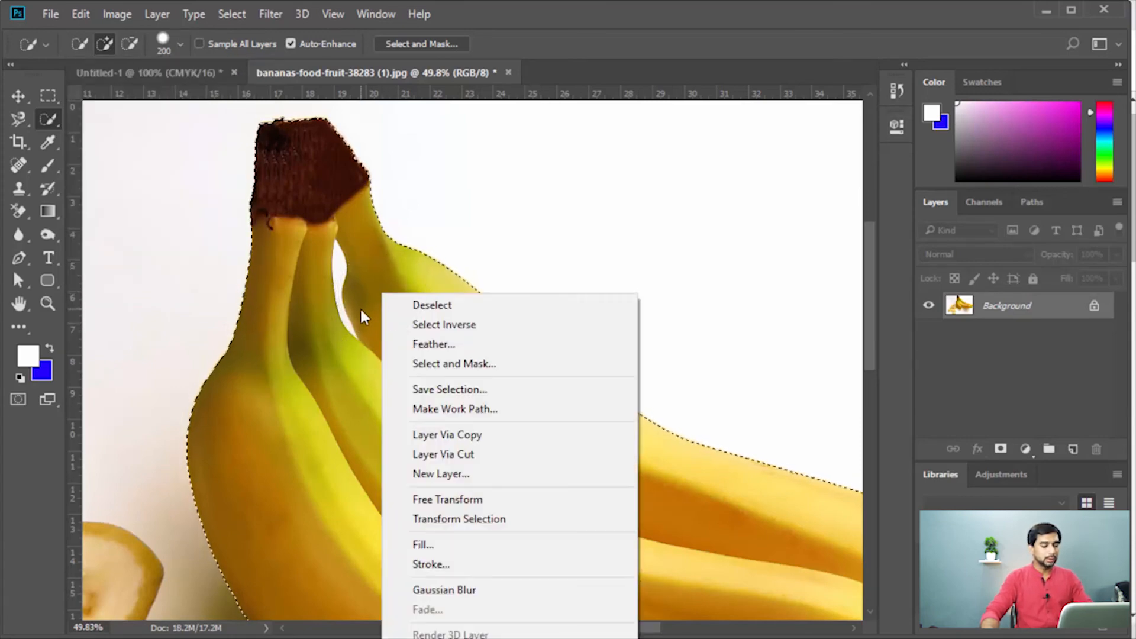
click(361, 312)
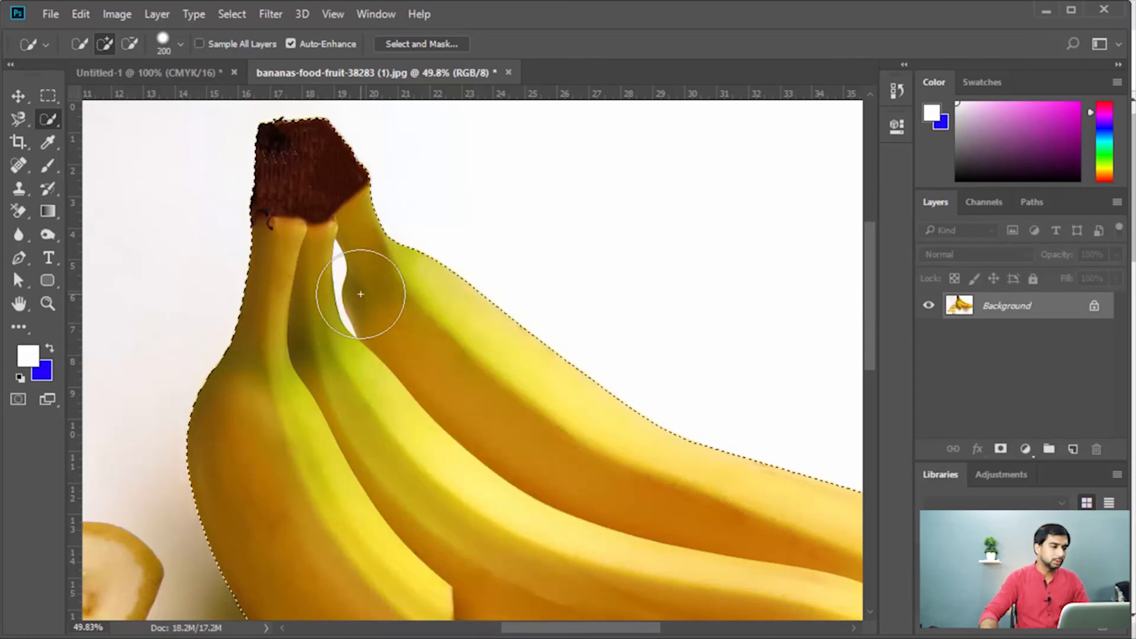
click(177, 40)
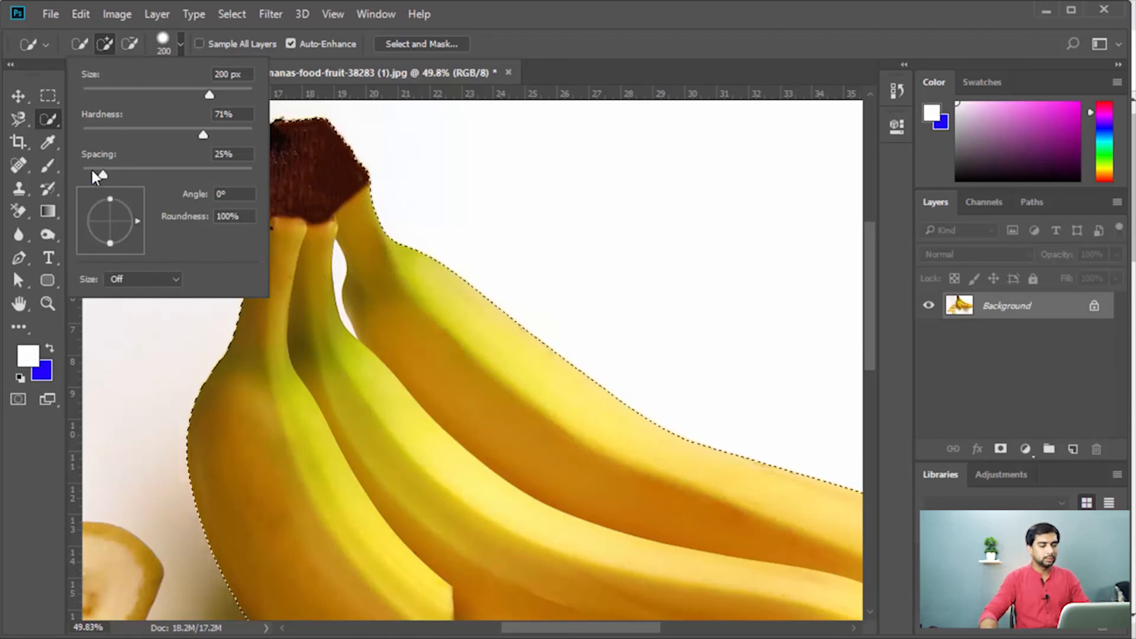
key(Return)
Reduce the Quick Selection brush to 20 px to fit inside the white gap between the middle and back banana necks.
mouse_move(632, 376)
mouse_down()
mouse_move(551, 241)
mouse_move(527, 406)
mouse_up()
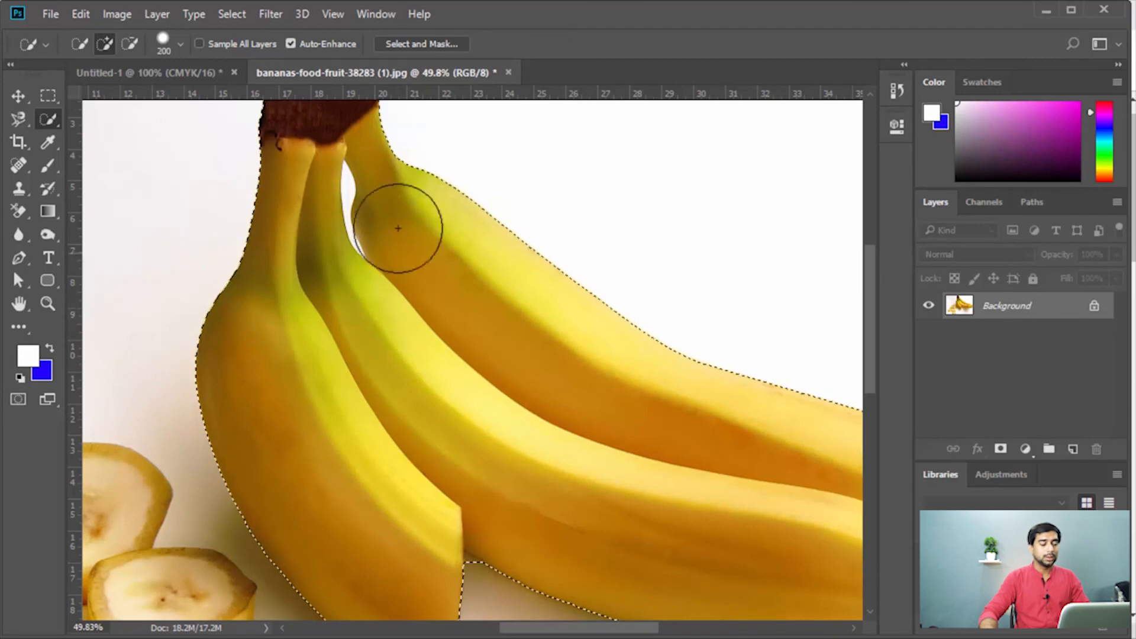
drag(398, 227, 449, 342)
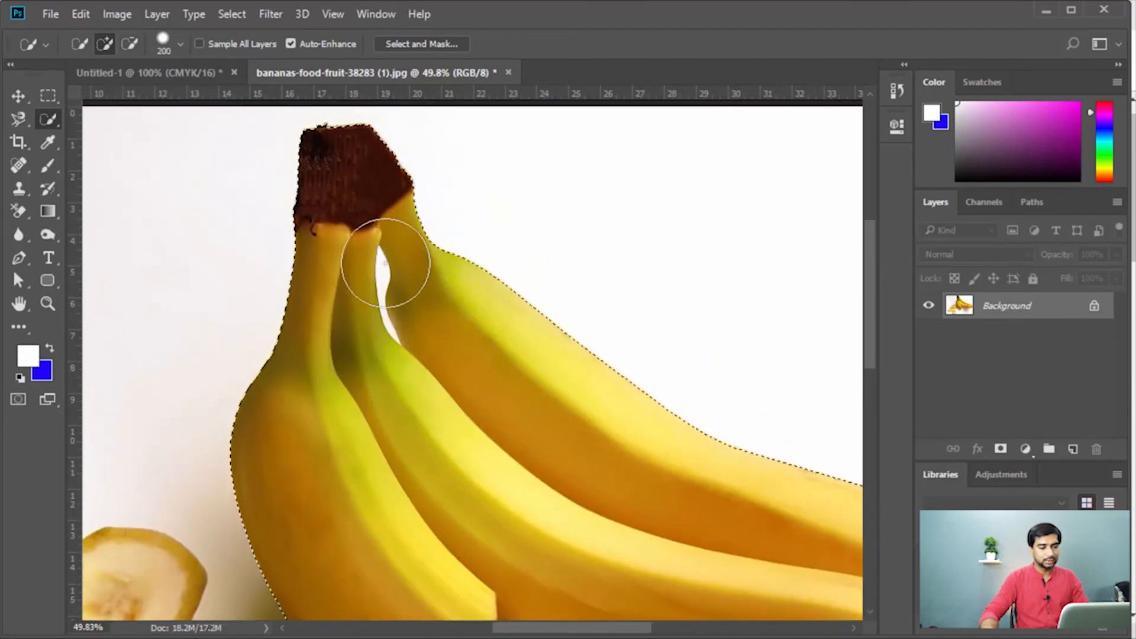
key(z)
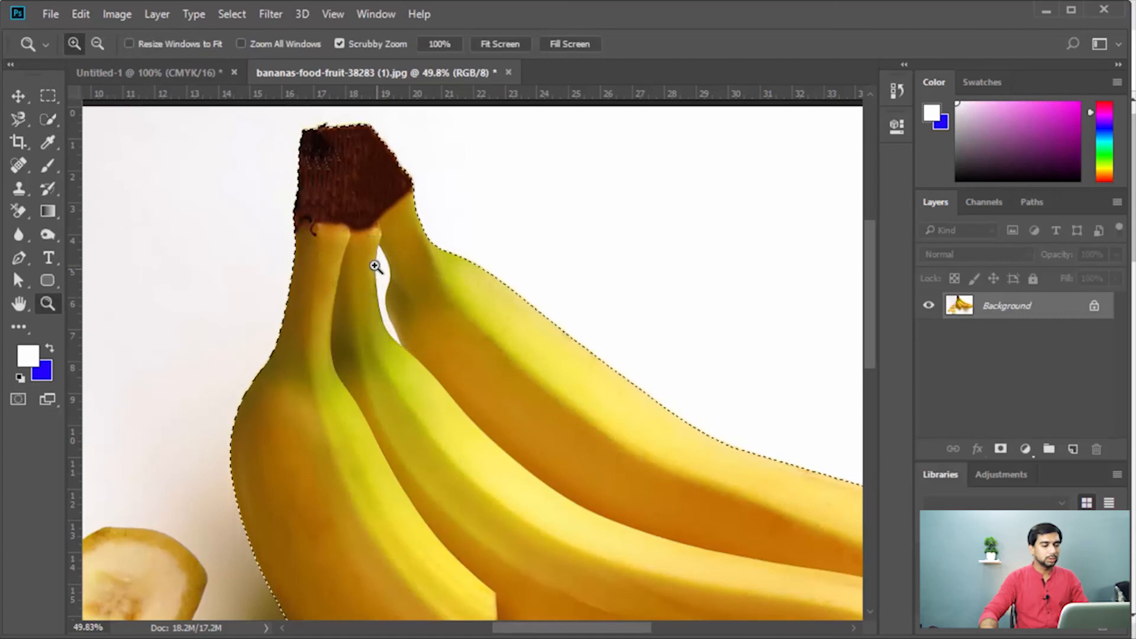
key(alt)
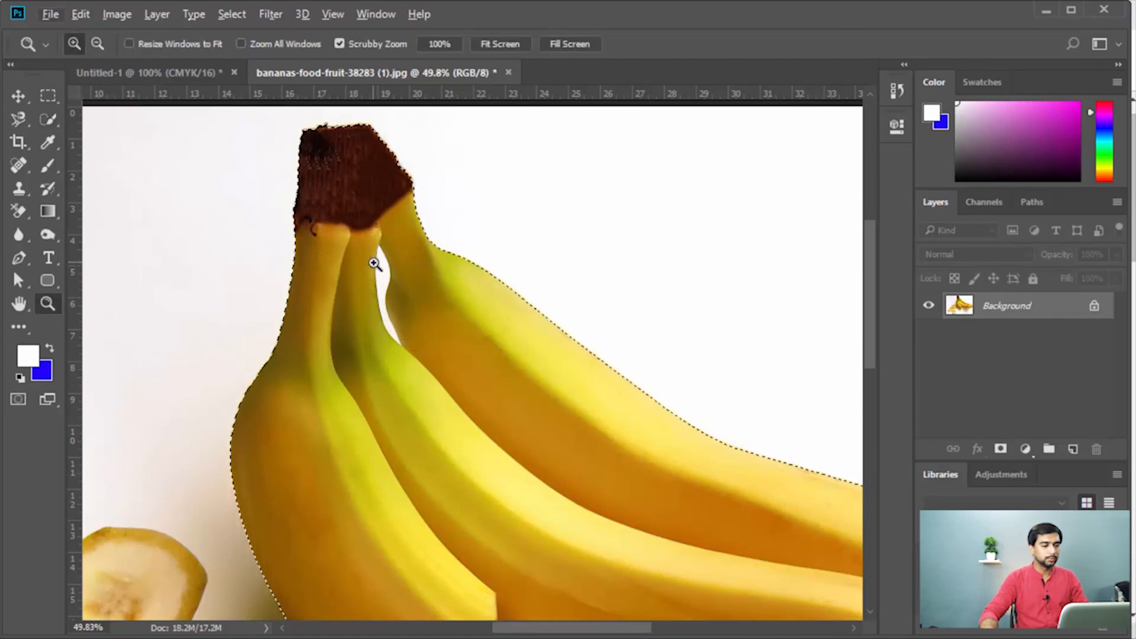
drag(374, 264, 421, 329)
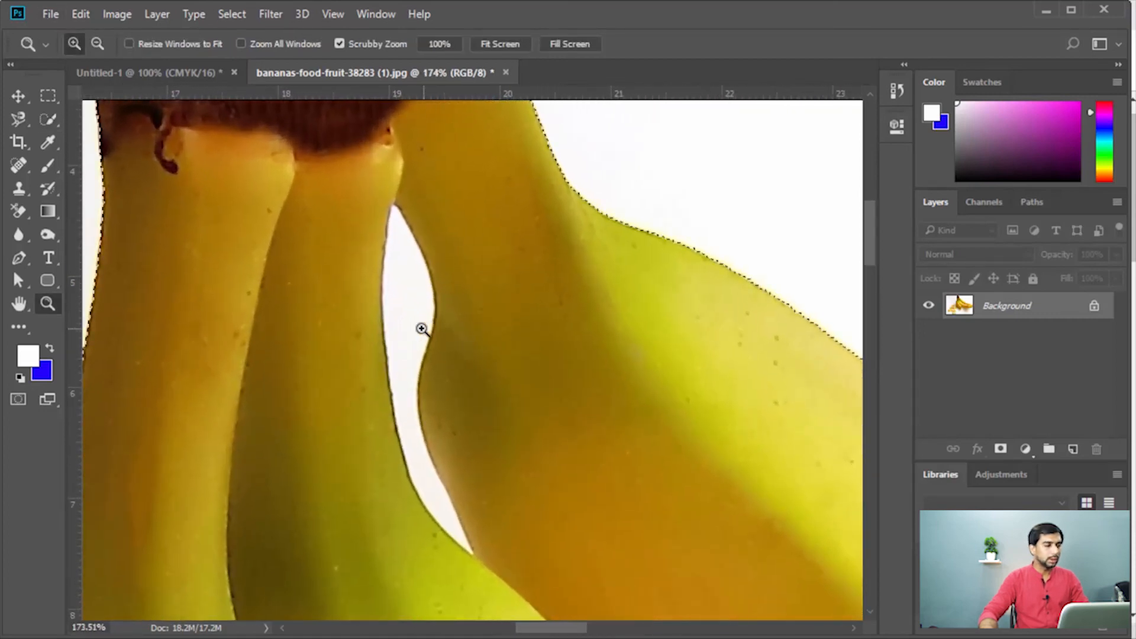
click(54, 115)
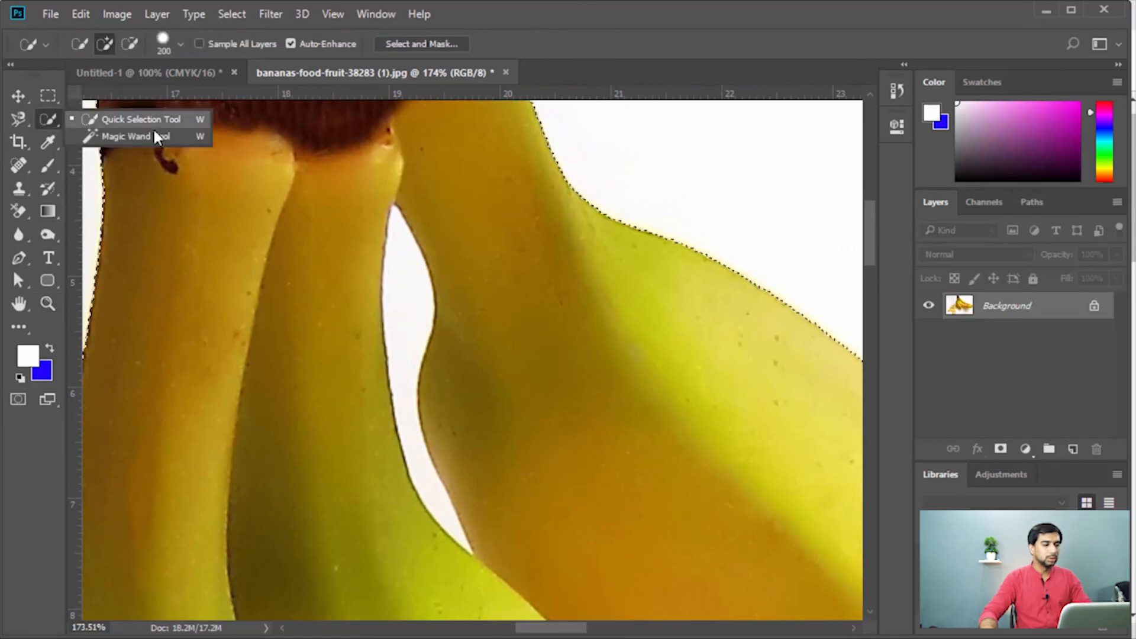
click(405, 324)
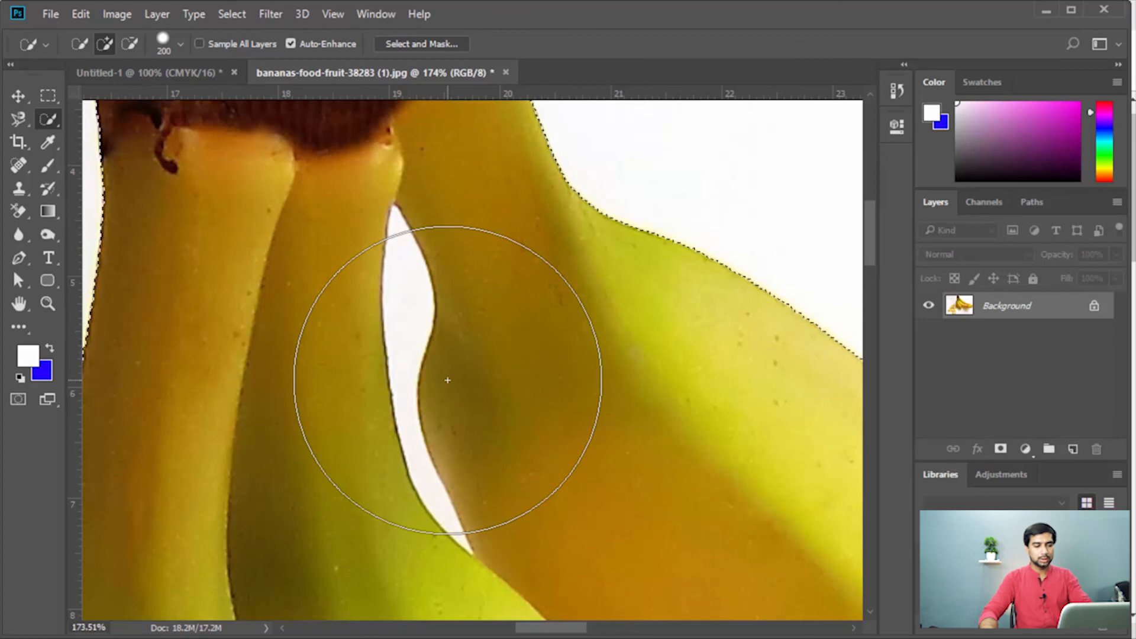
key(bracketleft)
key(bracketleft)
key(bracketleft)
key(bracketleft)
key(bracketleft)
key(bracketleft)
key(bracketleft)
key(bracketleft)
key(bracketleft)
key(bracketleft)
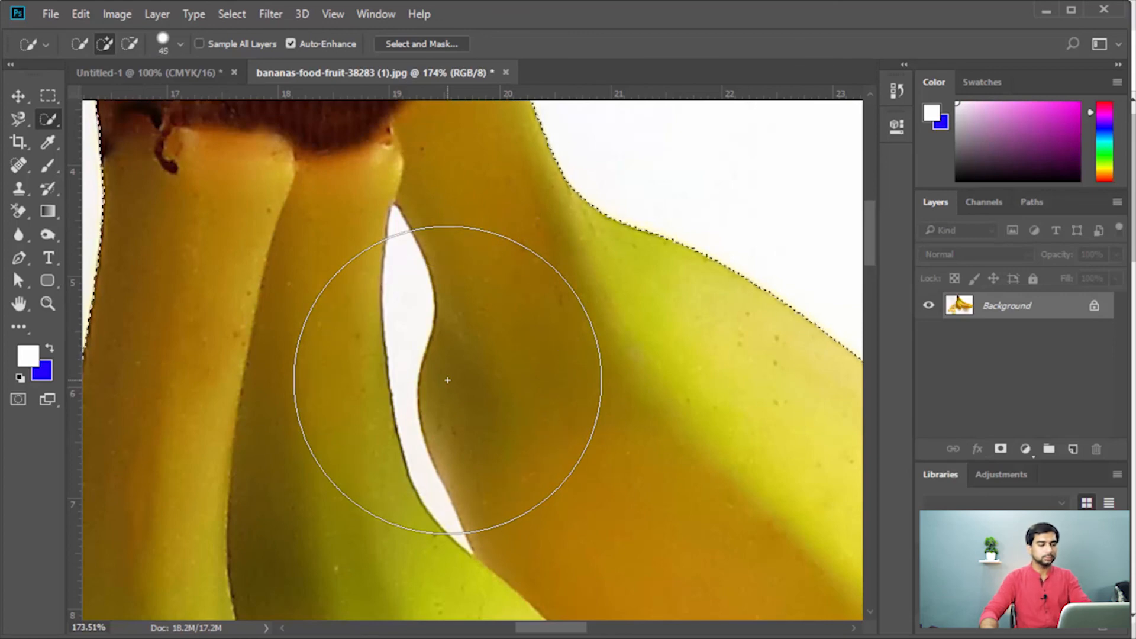
key(bracketleft)
key(bracketleft)
key(bracketleft)
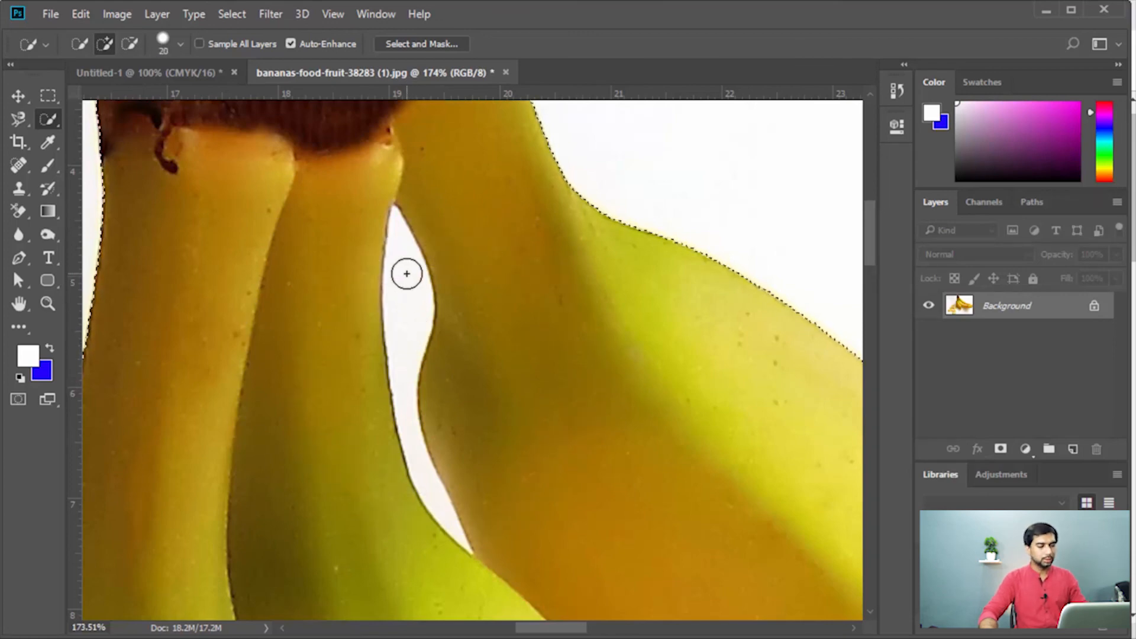
Subtract the white gap between the middle and back banana necks from the quick selection.
key(alt)
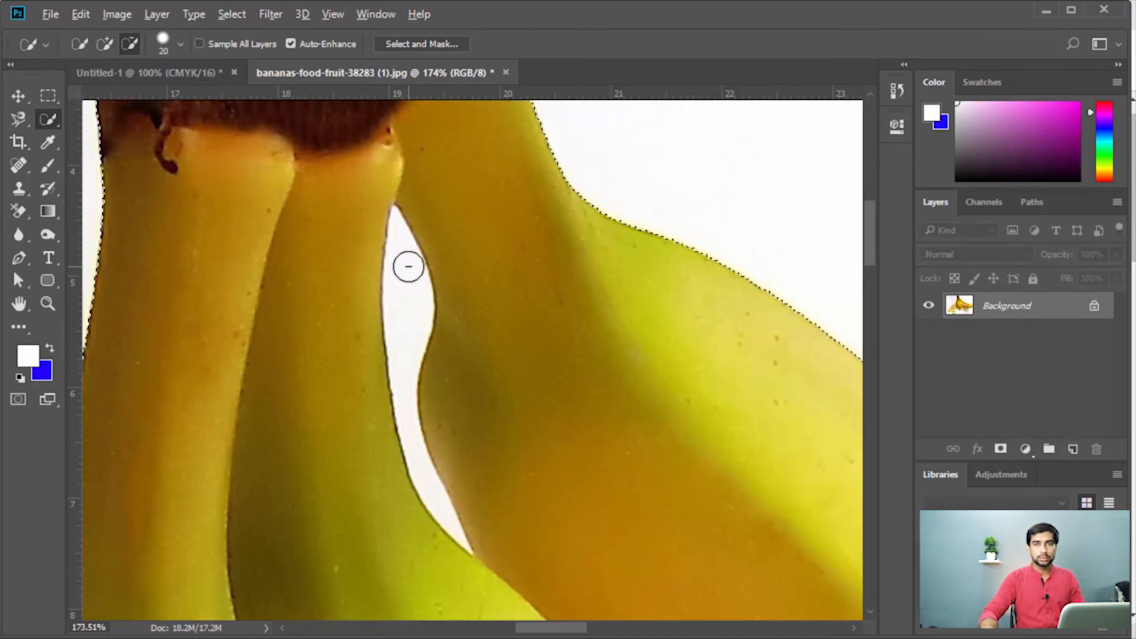
click(407, 300)
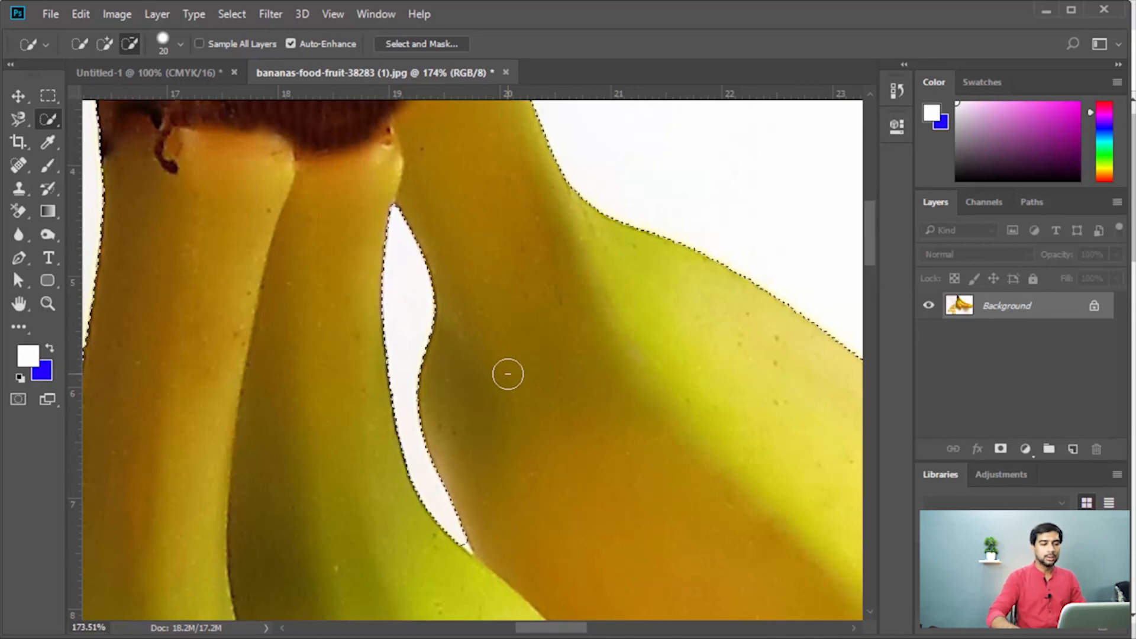
key(alt)
Copy the selected bananas to a new layer and hide the Background layer.
key(ctrl+minus)
key(ctrl+minus)
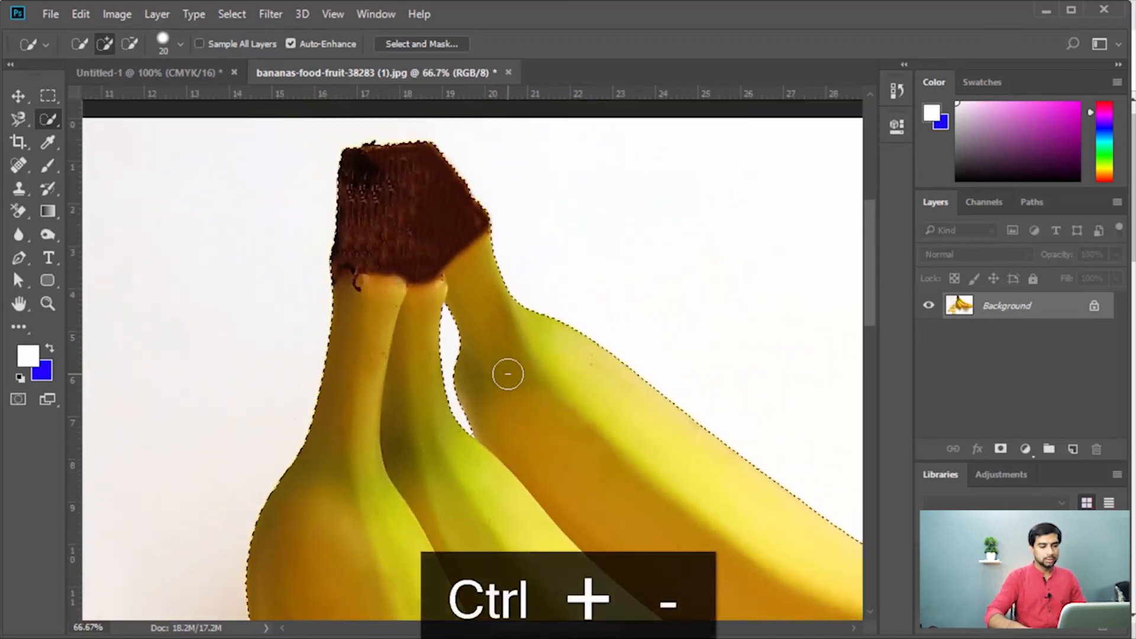
key(ctrl+minus)
key(ctrl+minus)
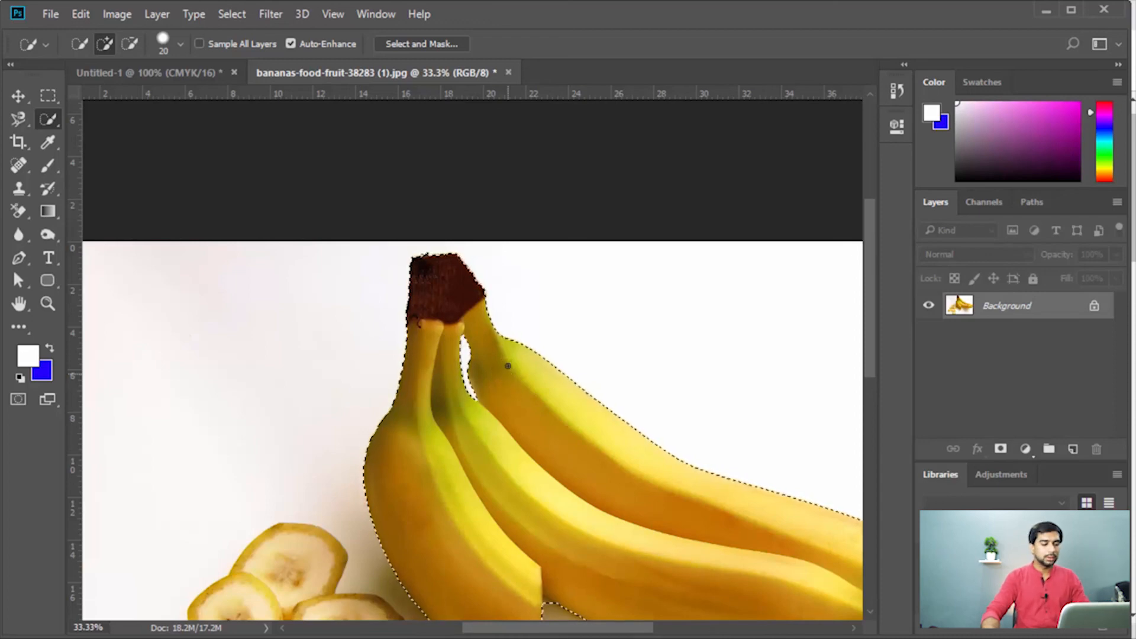
drag(644, 535, 538, 385)
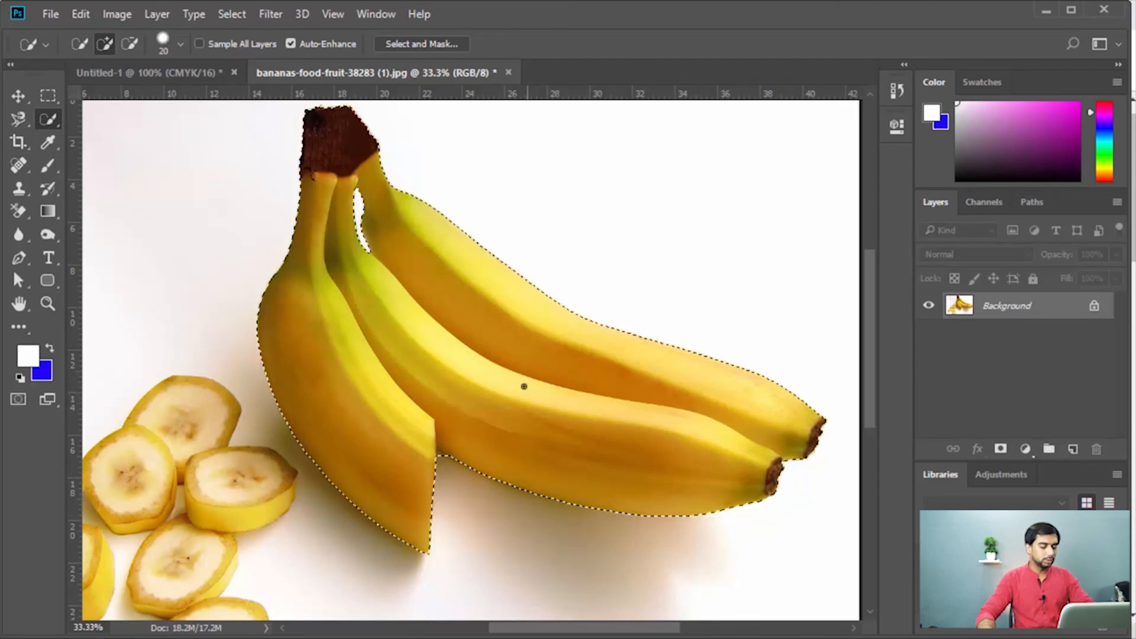
key(ctrl+j)
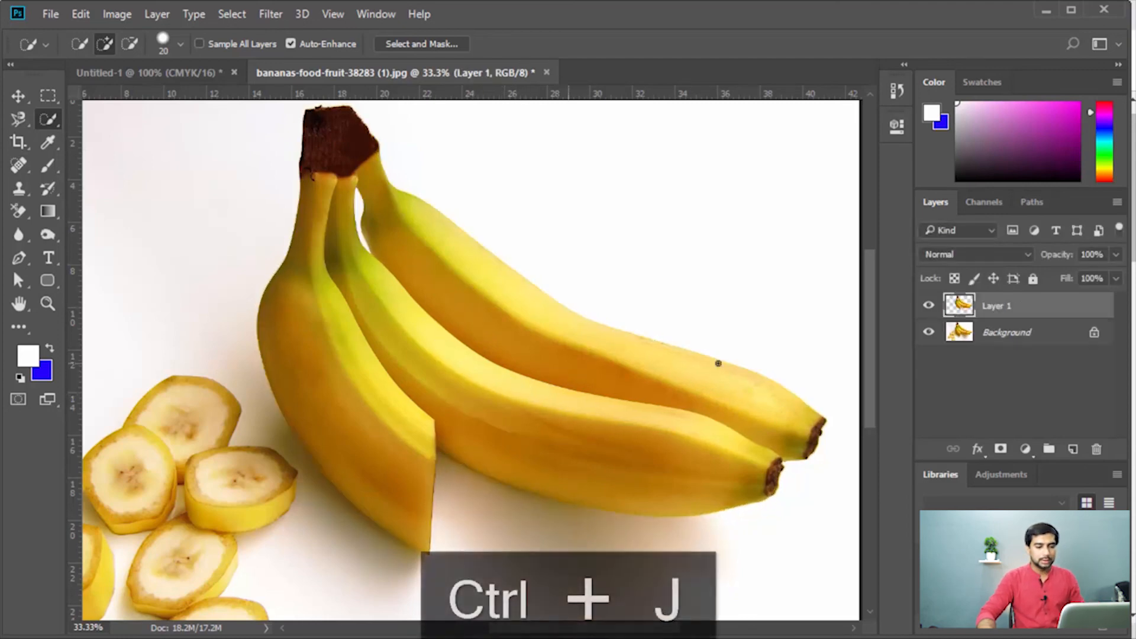
click(928, 332)
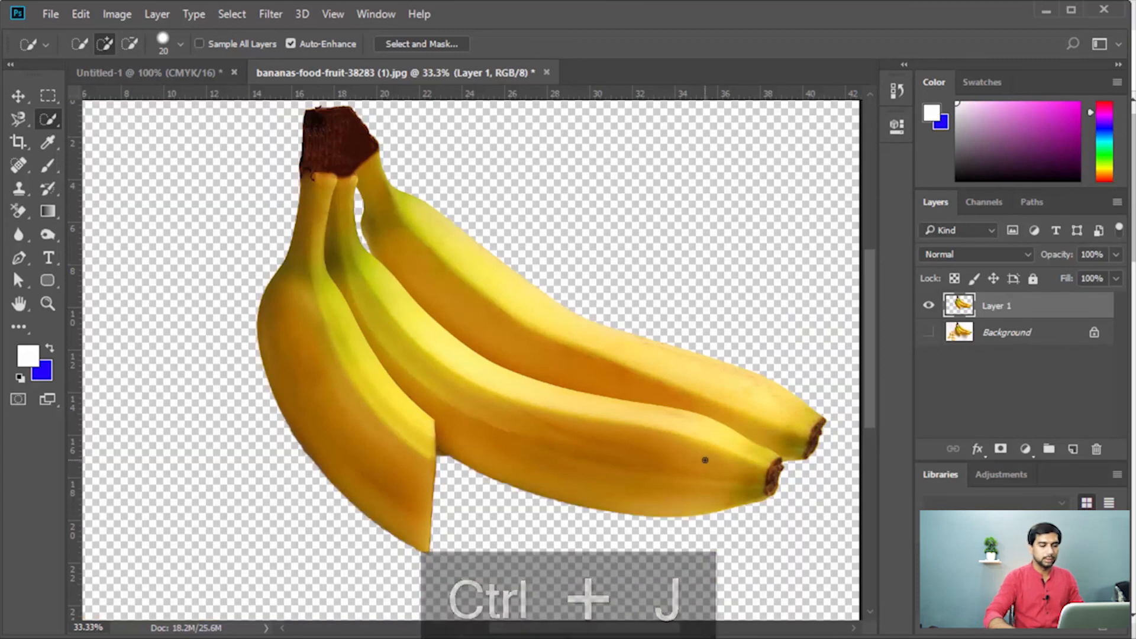
Move the cut-out bananas down and to the left, nearer the middle of the transparent canvas.
key(ctrl+minus)
key(ctrl+minus)
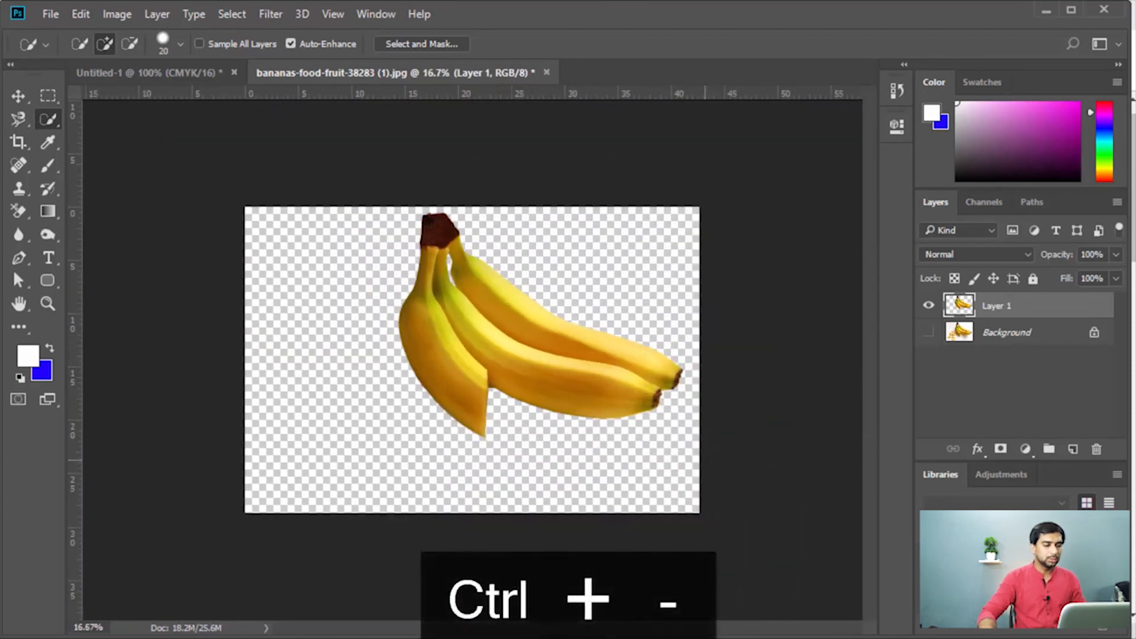
key(v)
drag(578, 393, 522, 421)
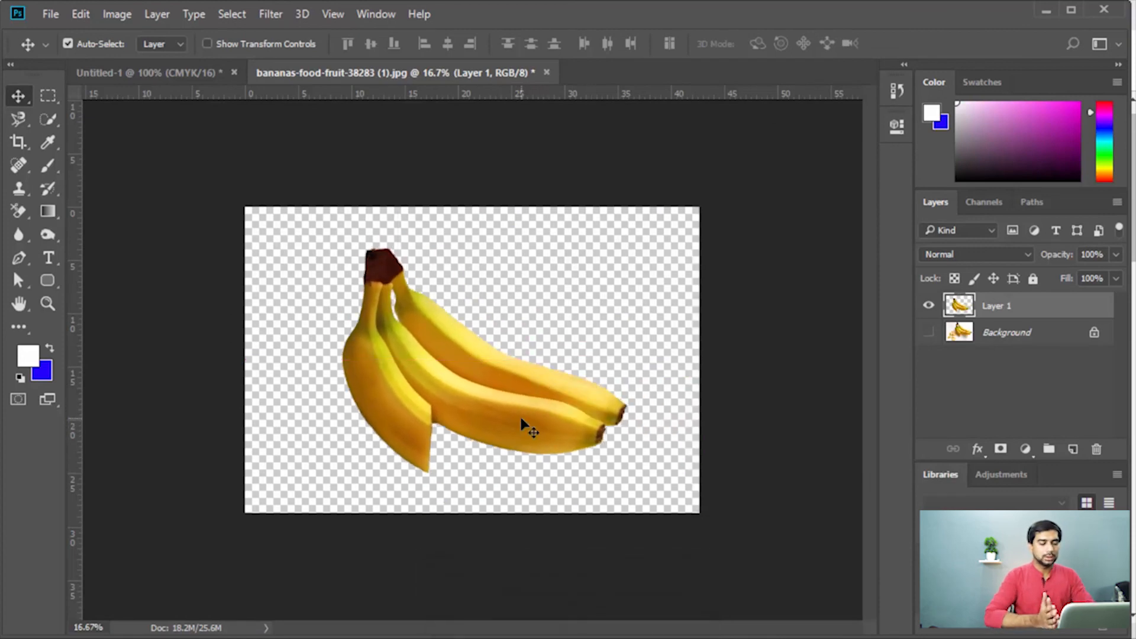